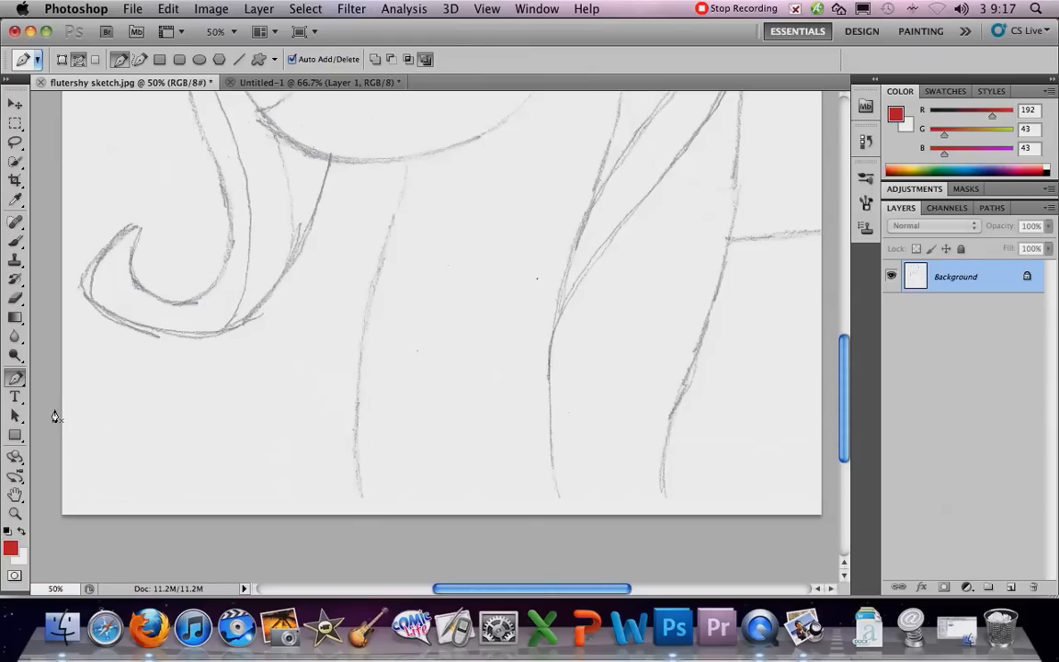
Step: Trace the sketched line below the jaw with the Pen tool as a narrow, closed, straight-sided path bending at its middle
left_click(15, 375)
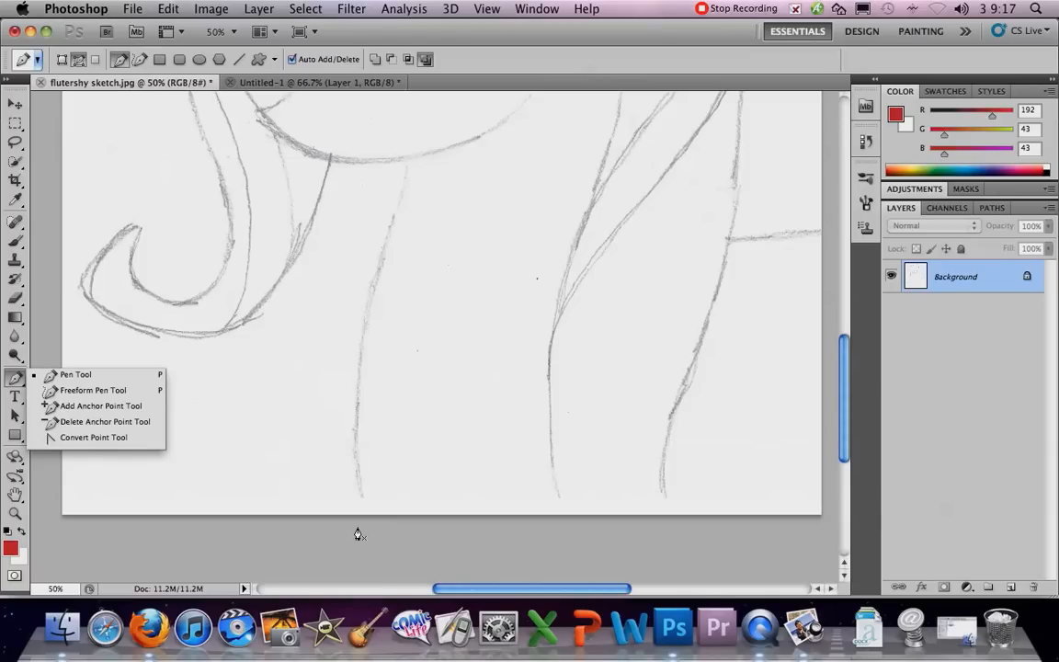
mouse_move(452, 253)
left_mouse_down()
mouse_move(454, 302)
mouse_move(460, 266)
left_mouse_up()
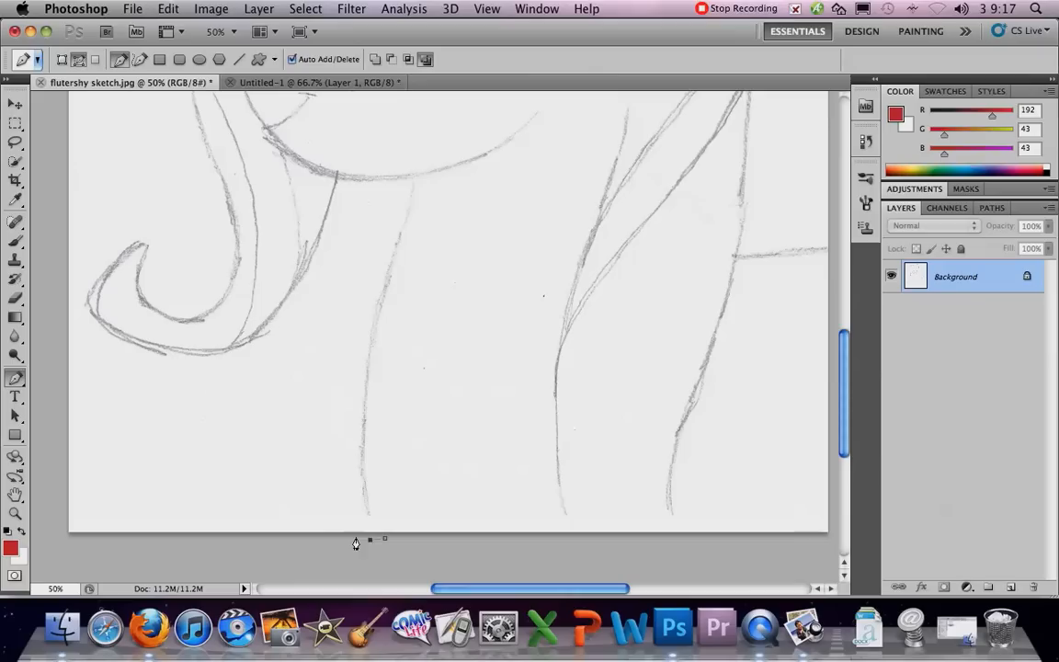
left_click(17, 377)
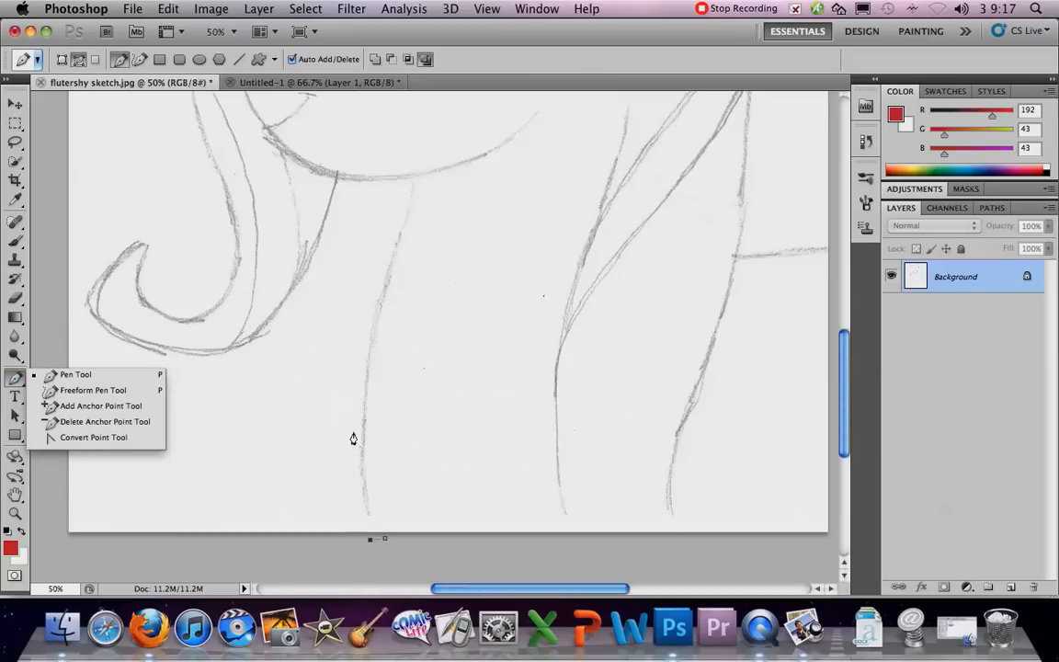
left_click(361, 344)
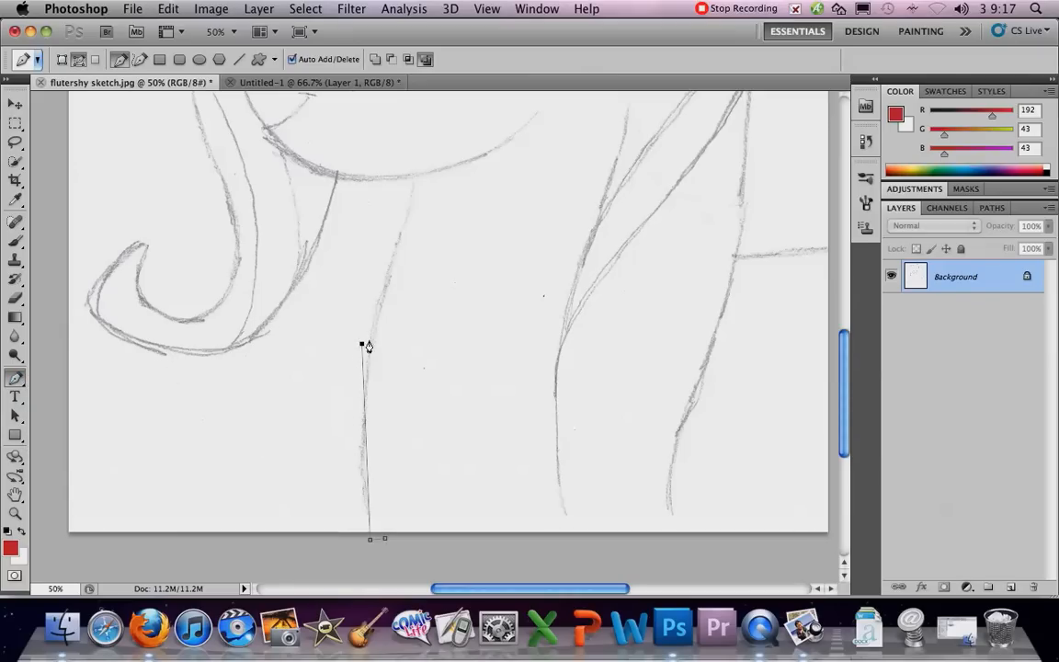
left_click(407, 182)
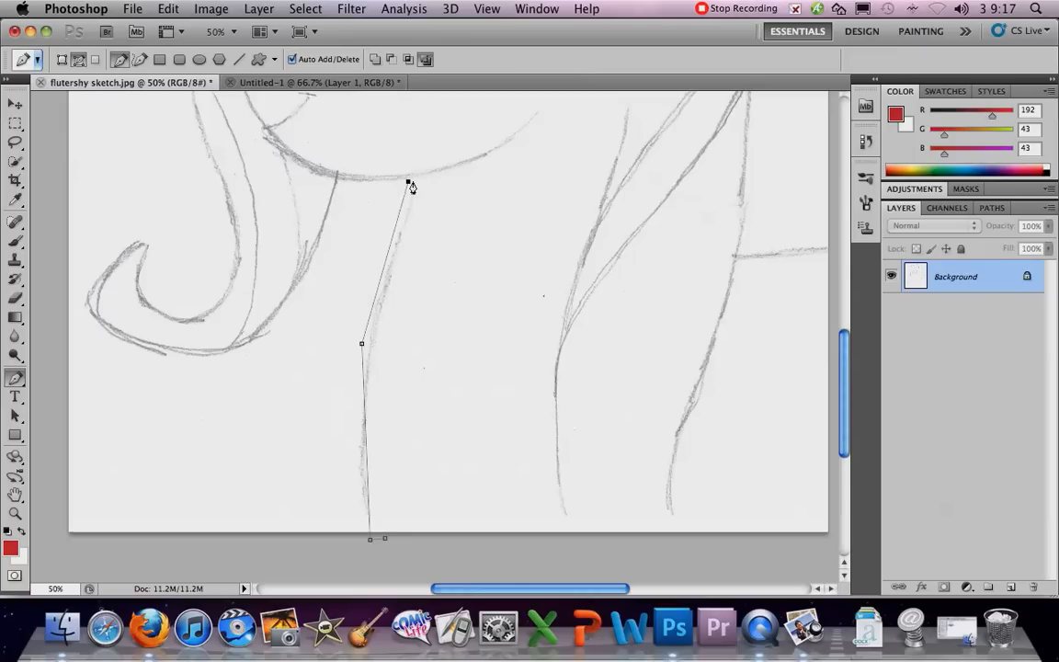
left_click(373, 345)
left_click(384, 538)
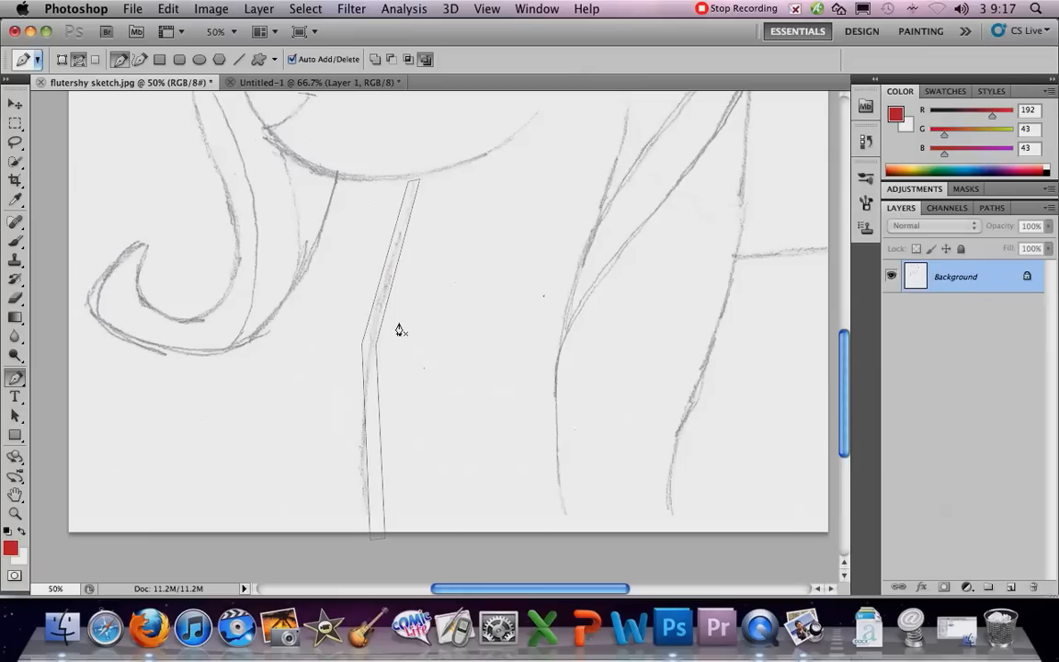
left_click_drag(15, 378, 50, 422)
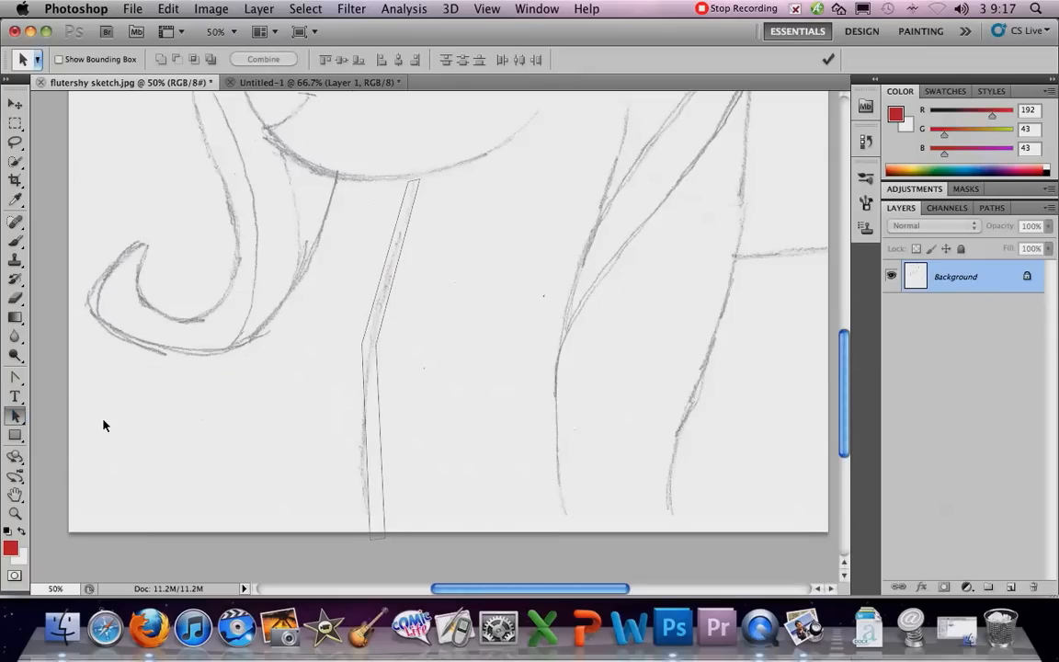
left_click_drag(384, 352, 381, 336)
left_click(167, 8)
left_click(193, 87)
left_click(64, 377)
Step: Reposition the middle and lower anchor points of the narrow path with Direct Selection so it hugs the sketched line
left_click_drag(13, 415, 73, 428)
mouse_move(375, 345)
left_mouse_down()
mouse_move(382, 351)
mouse_move(372, 347)
left_mouse_up()
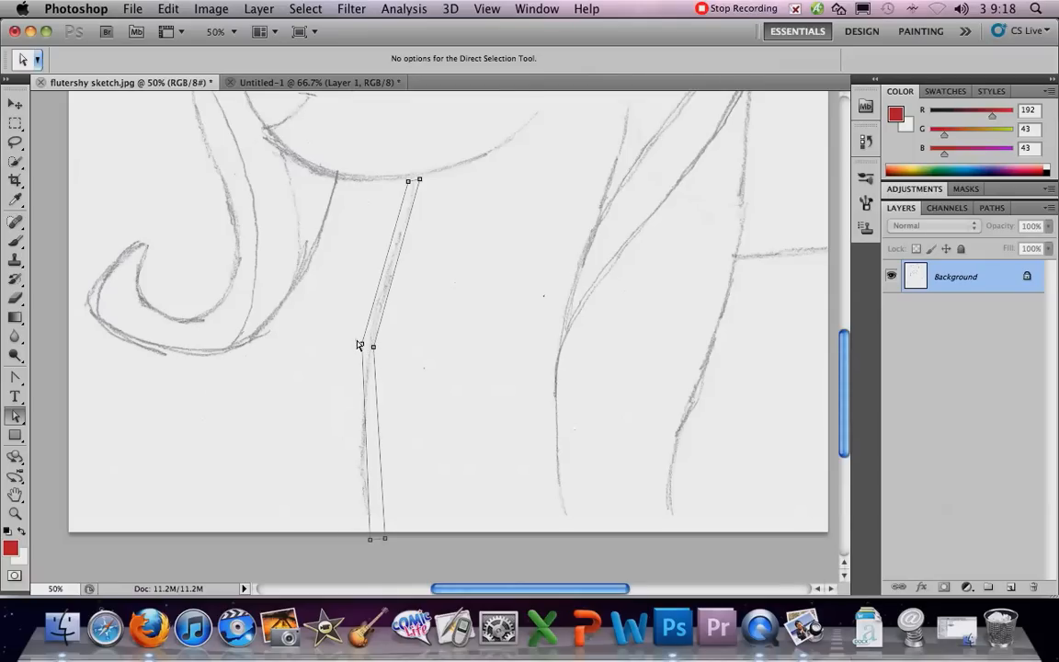
left_click(365, 346)
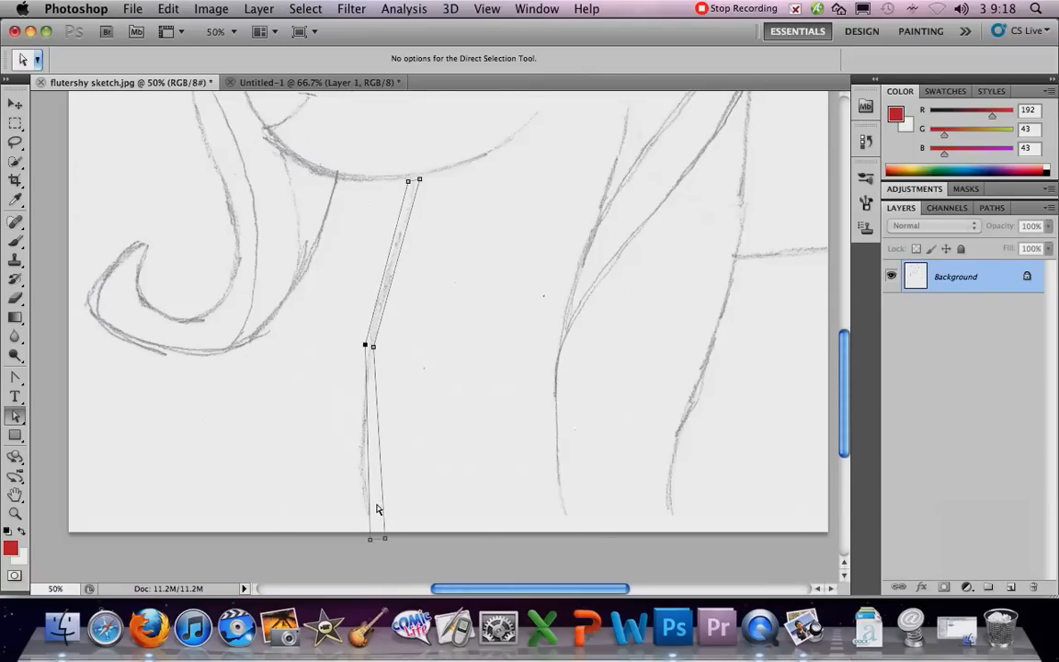
left_click_drag(372, 545, 377, 546)
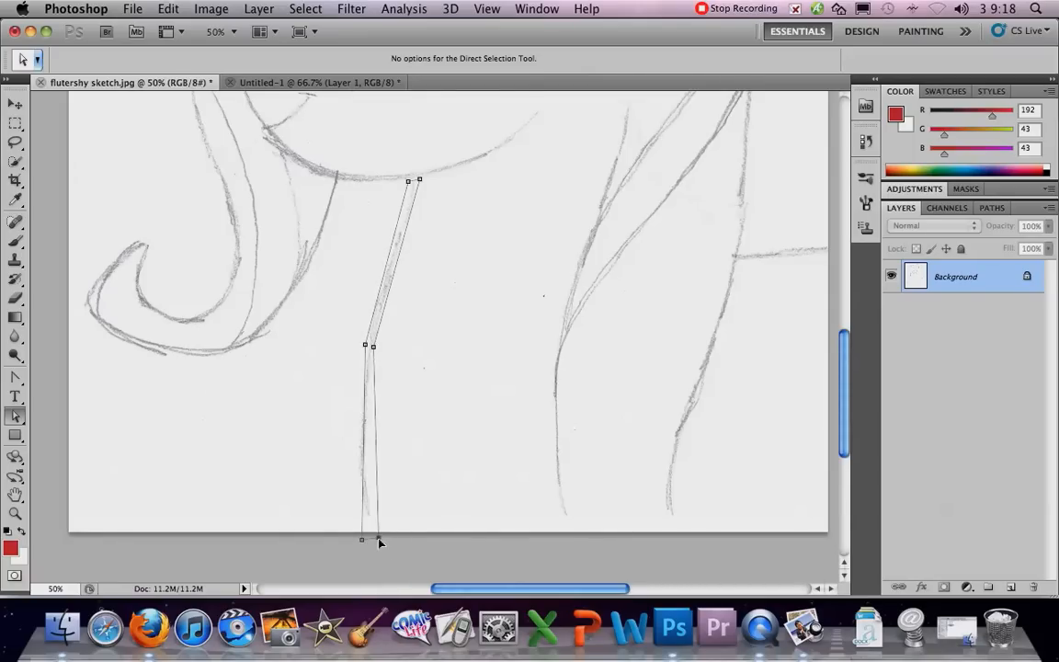
left_click(408, 182)
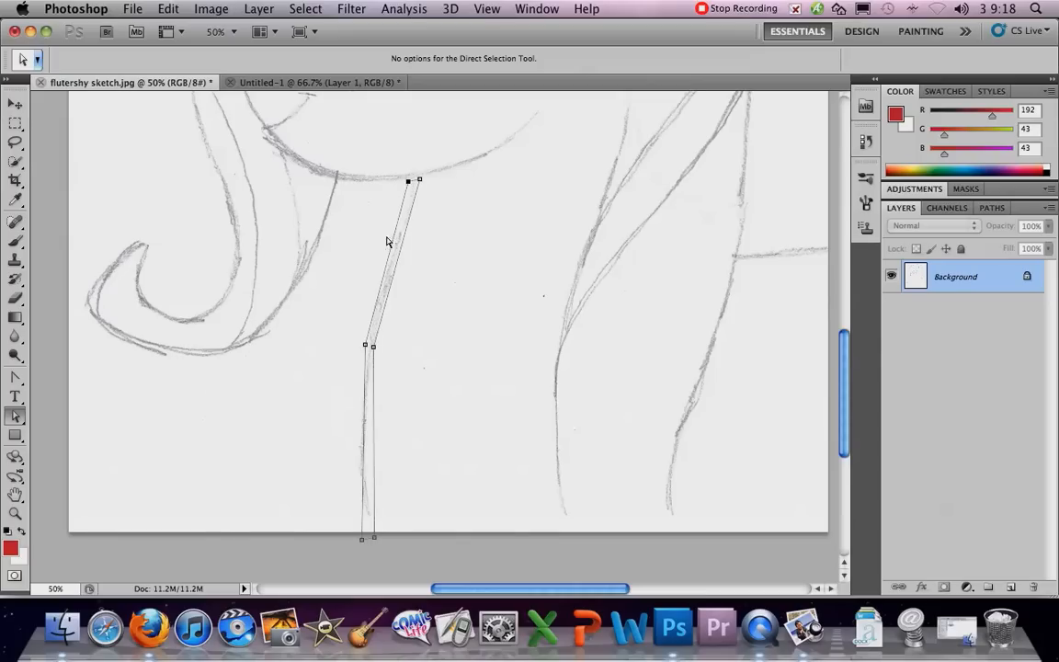
Step: Curve both long sides of the path at the middle bend with the Convert Point tool, following the sketched line
left_click(20, 378)
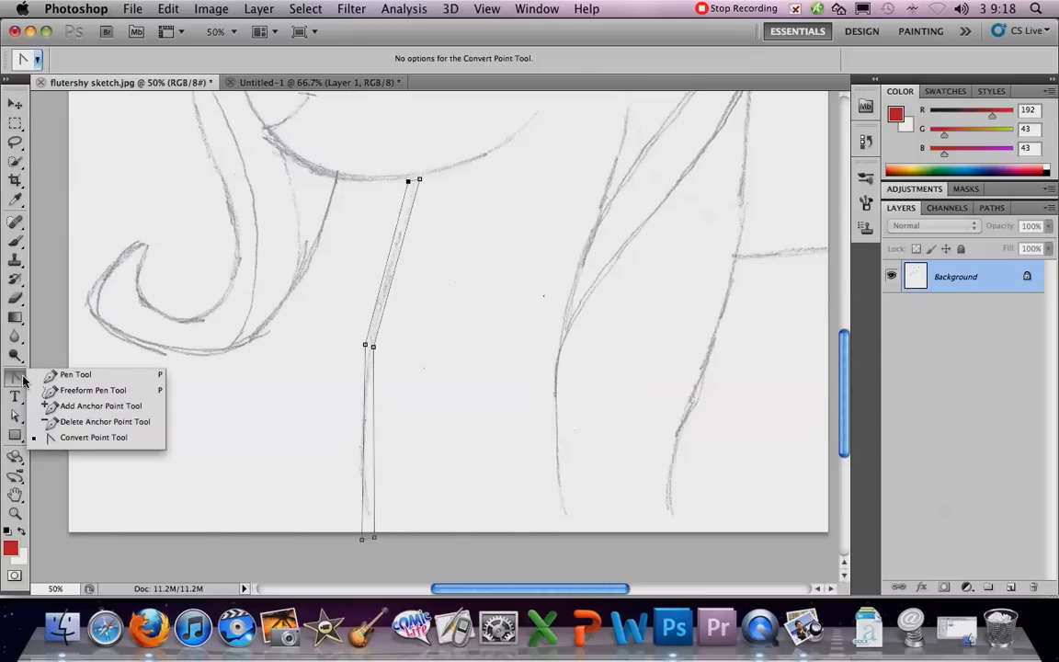
left_click(64, 438)
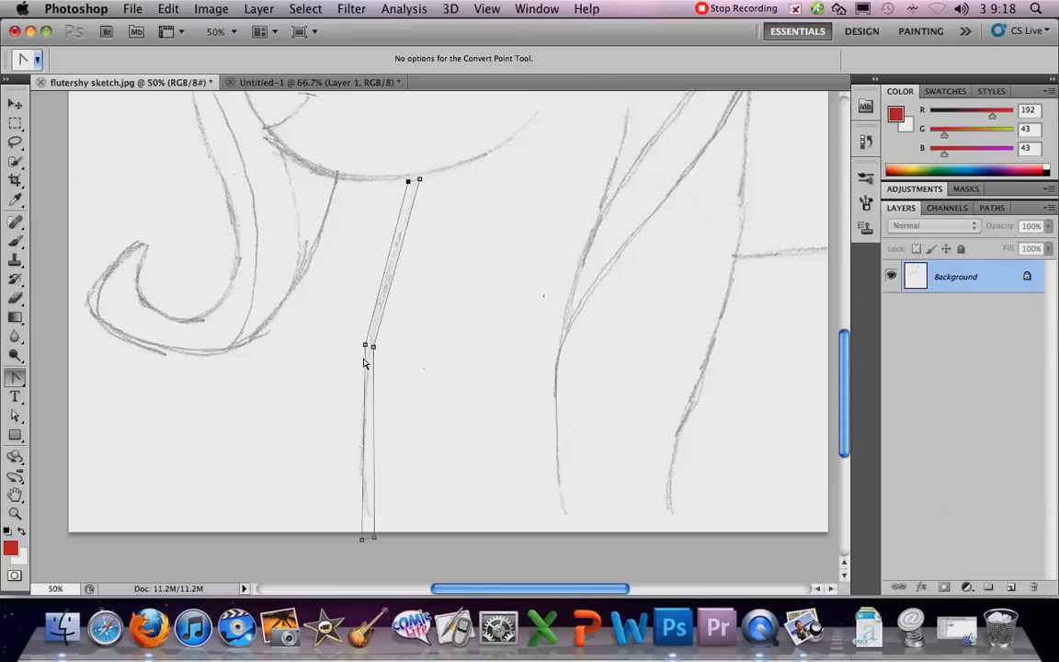
left_click_drag(366, 345, 359, 403)
left_click(399, 391)
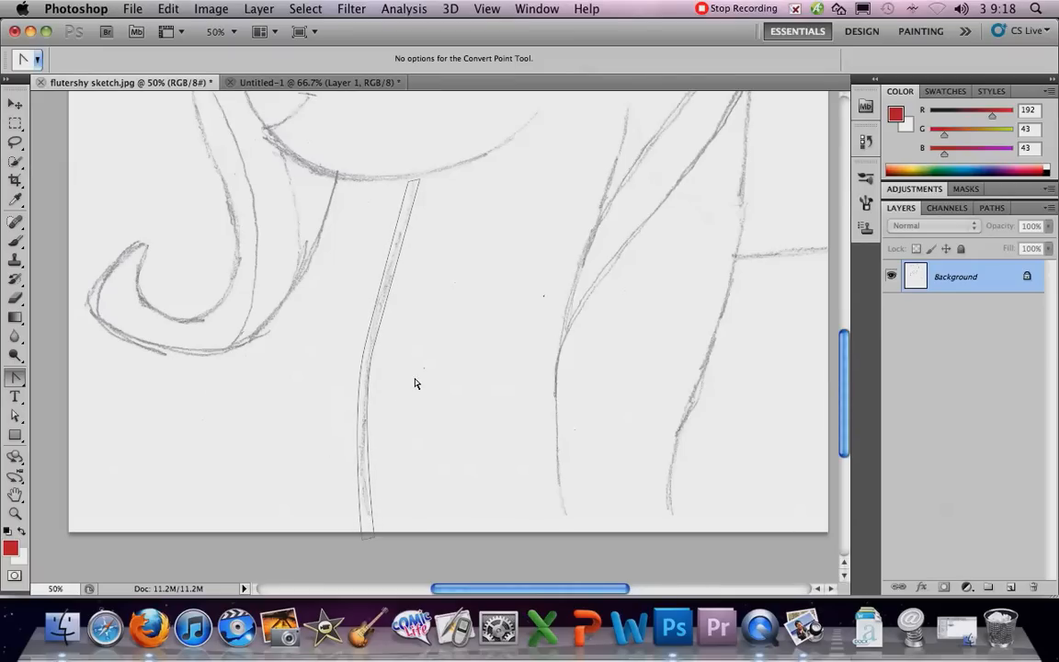
Step: Round the path's upper end beneath the jaw by converting its corner anchors to curves
left_click(420, 184)
mouse_move(420, 181)
left_mouse_down()
mouse_move(426, 196)
mouse_move(410, 185)
left_mouse_up()
left_click(466, 231)
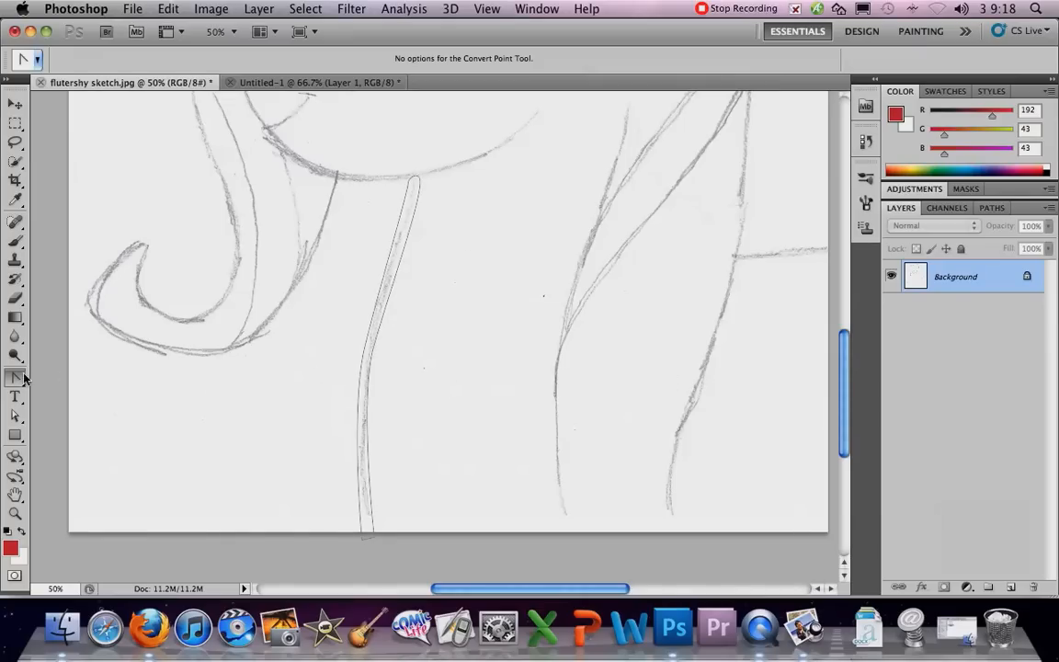
left_click(372, 364)
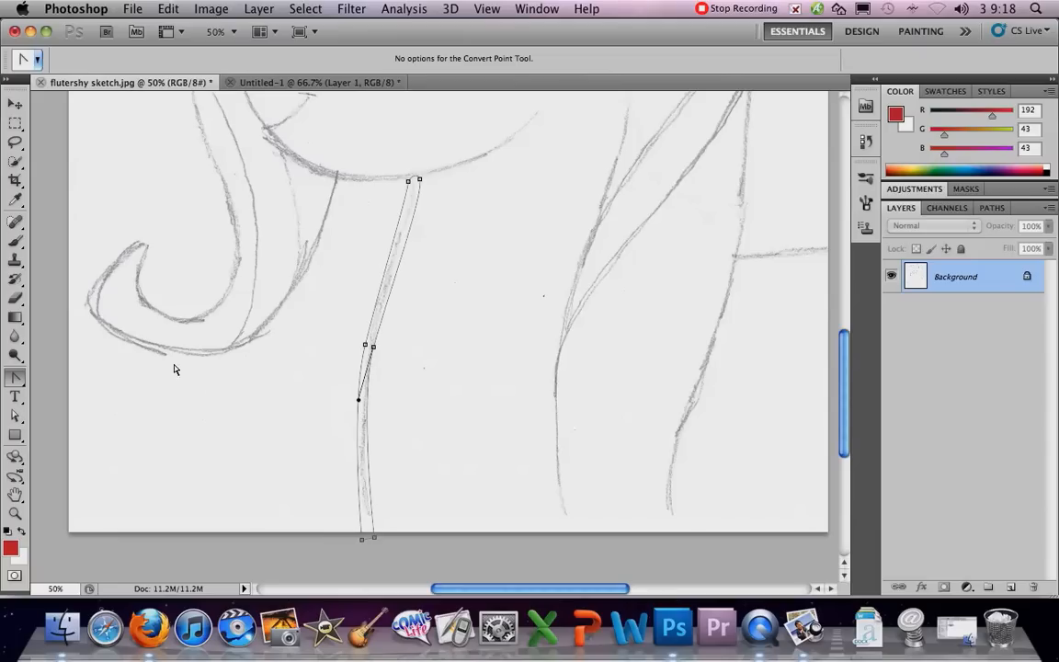
left_click(16, 380)
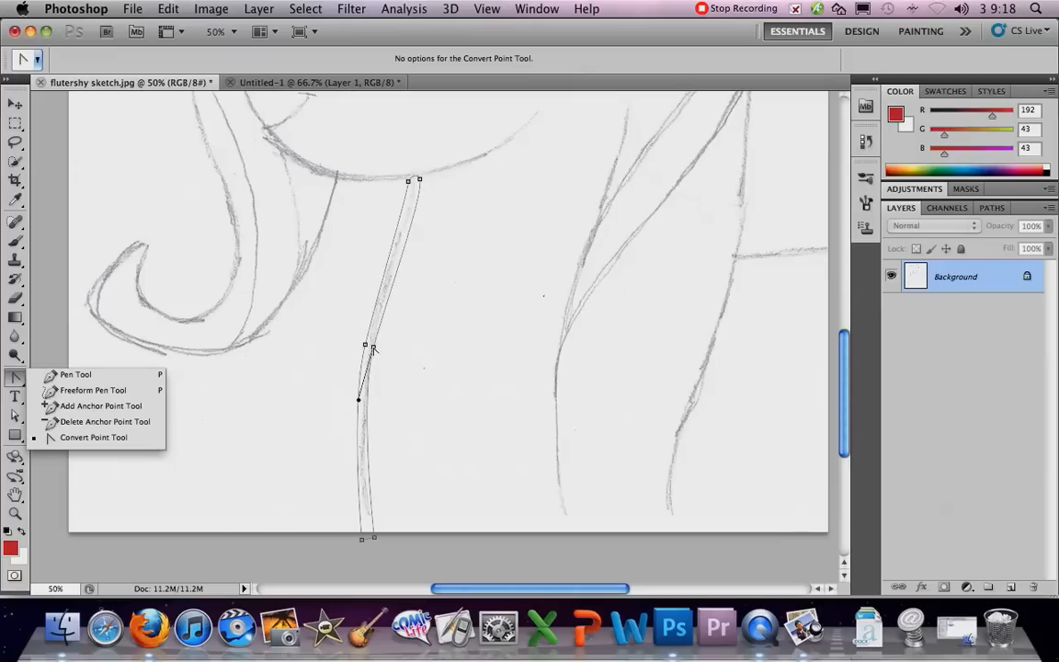
left_click(372, 347)
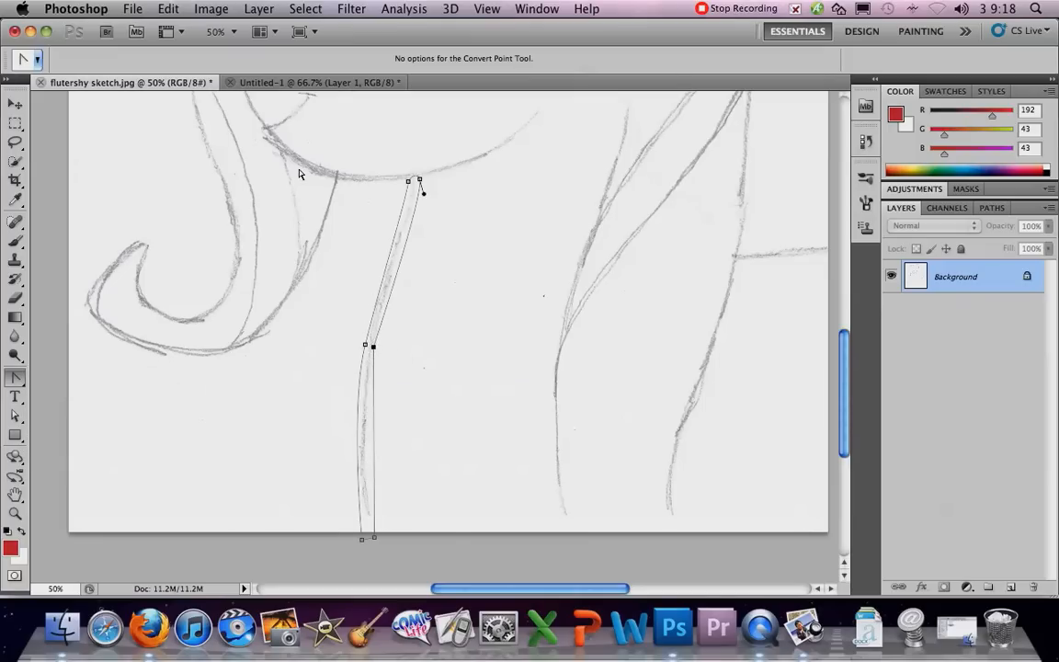
left_click(166, 8)
left_click(197, 59)
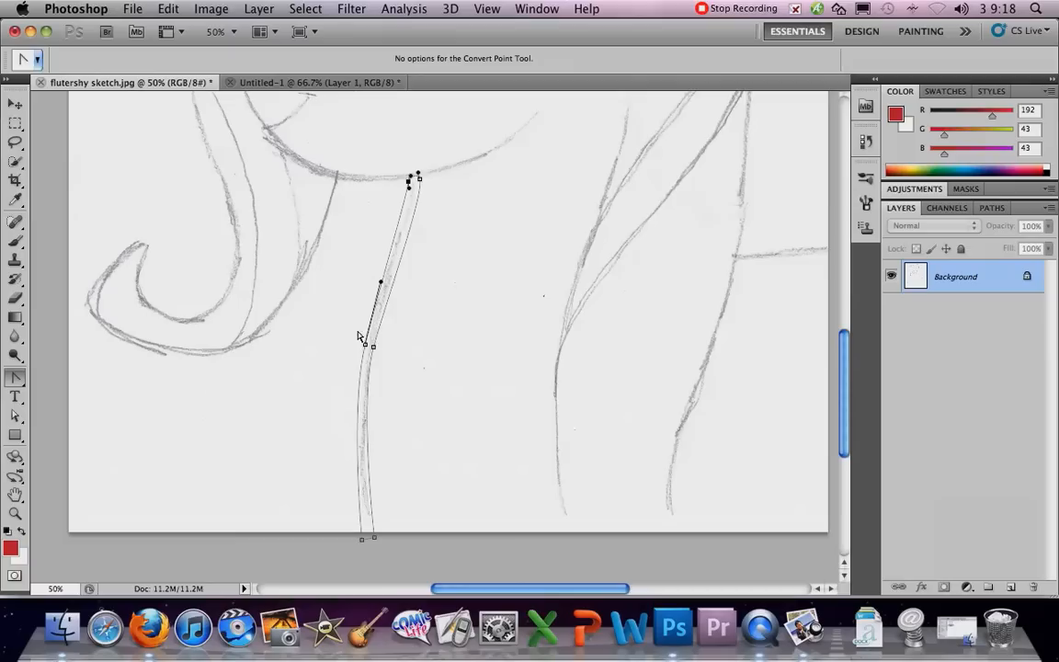
Step: Pull direction handles from the path's left middle anchor and adjust the lower handle to smooth the bend
left_click_drag(365, 344, 385, 284)
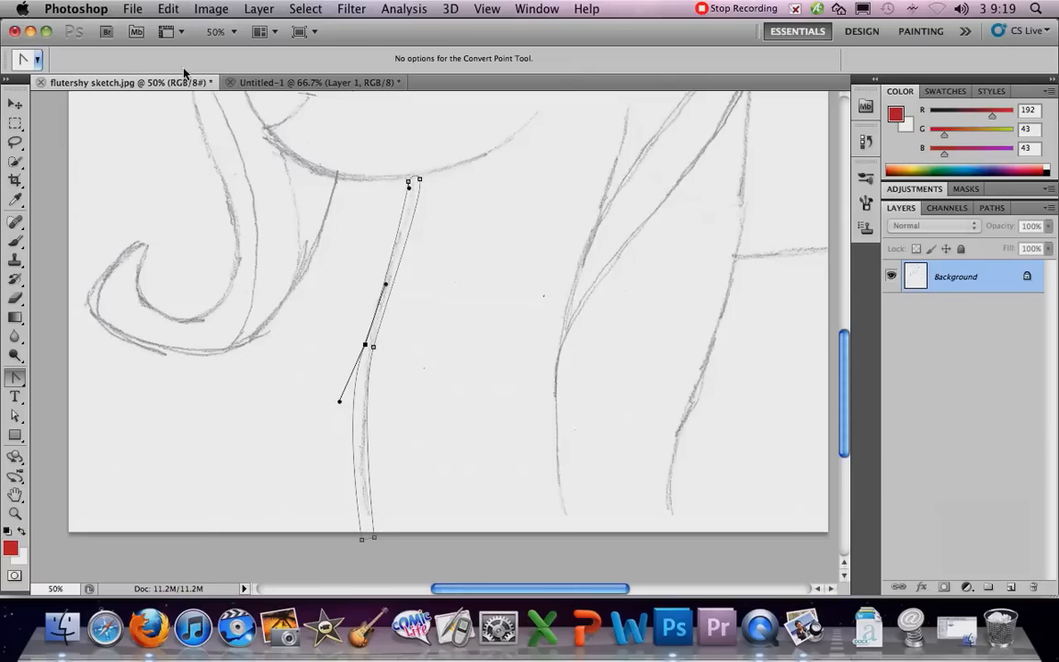
left_click(171, 9)
left_click(193, 58)
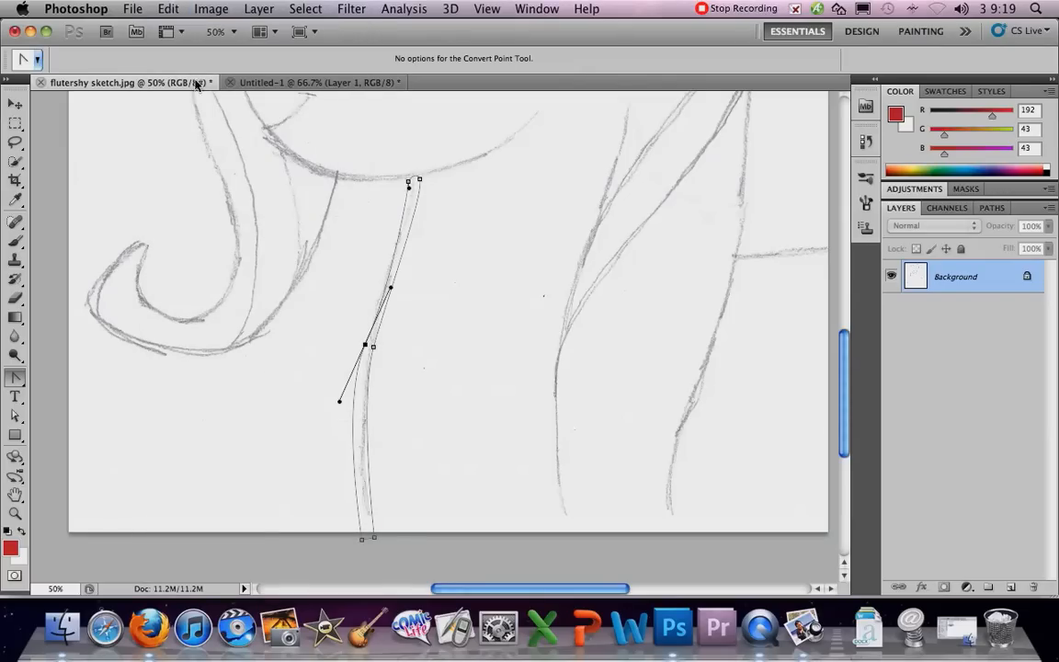
left_click(158, 9)
left_click(158, 9)
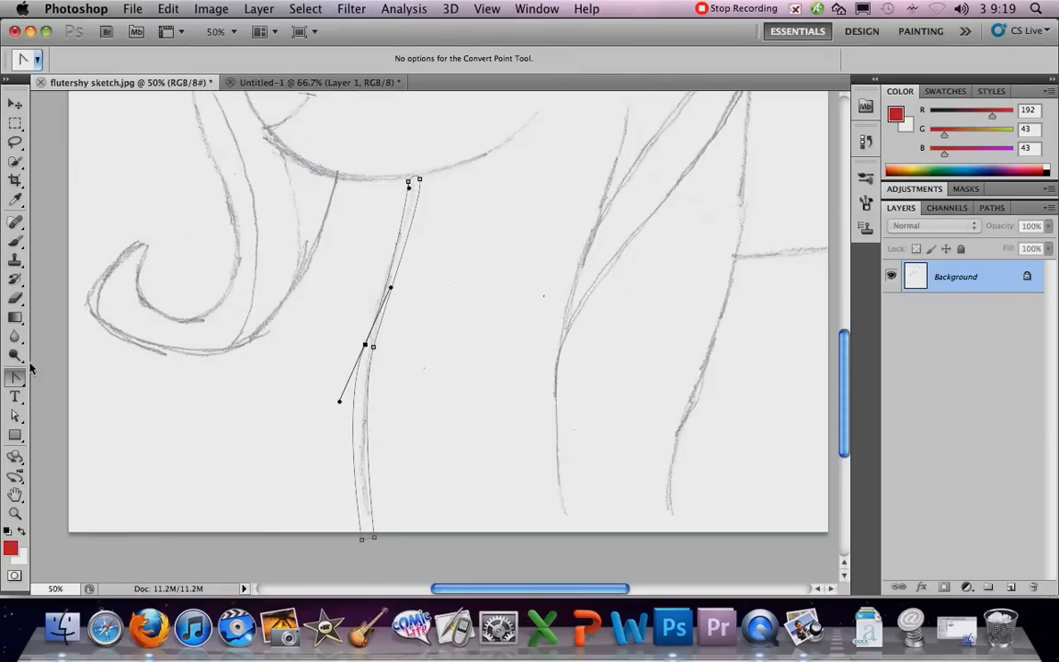
left_click(15, 418)
left_click(65, 429)
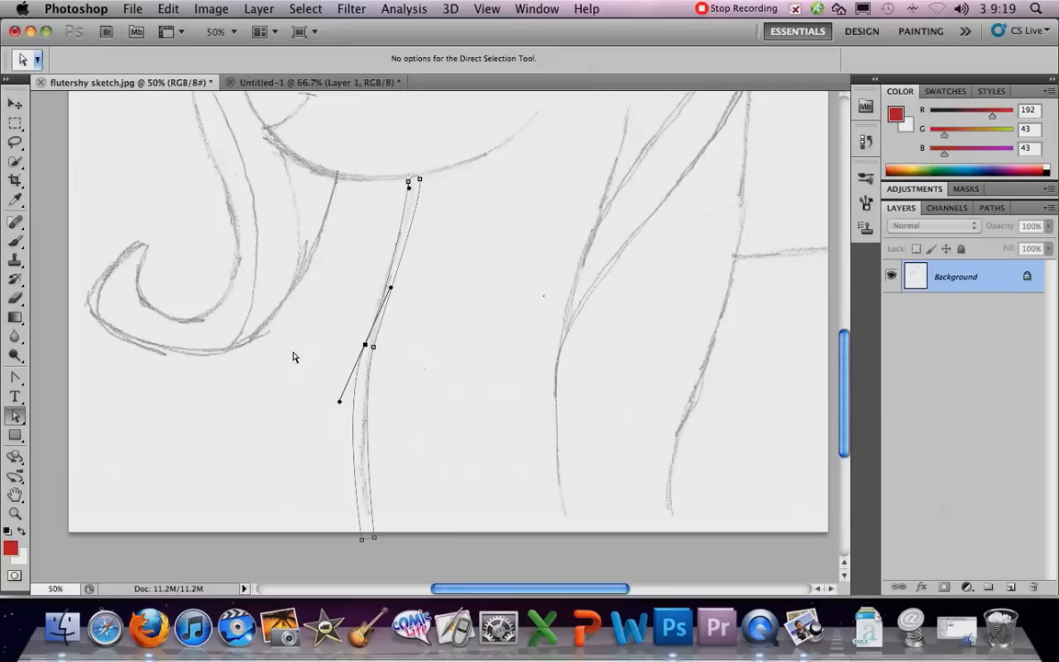
mouse_move(339, 404)
left_mouse_down()
mouse_move(356, 404)
mouse_move(348, 401)
left_mouse_up()
Step: Fine-tune the left middle anchor's upper and lower handles separately so the path's left edge follows the sketched line
left_click(18, 378)
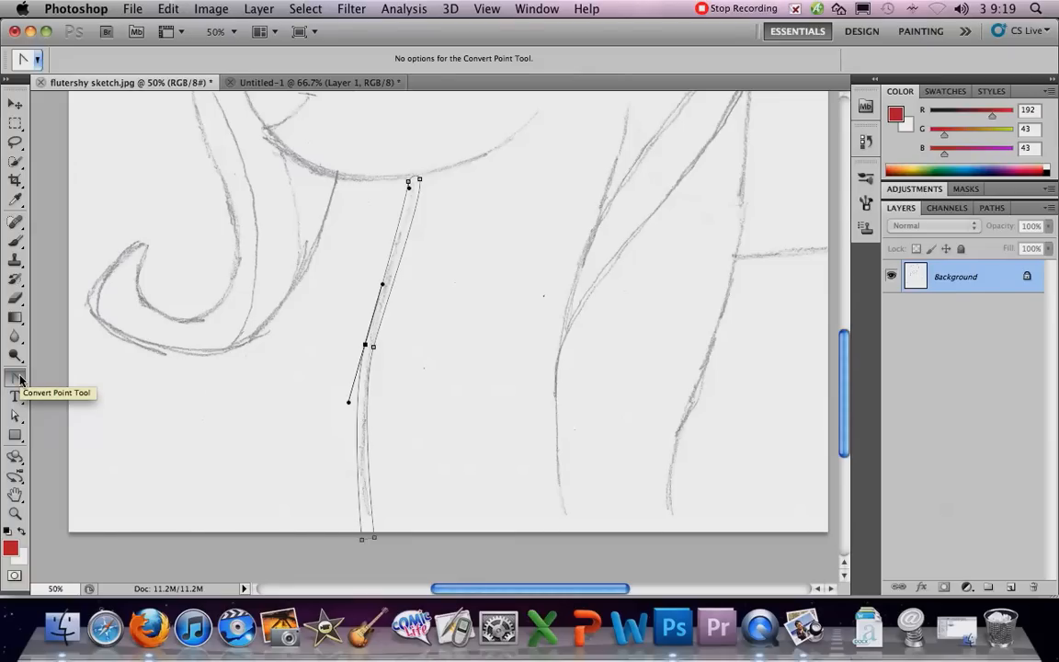
mouse_move(383, 285)
left_mouse_down()
mouse_move(404, 290)
mouse_move(368, 288)
left_mouse_up()
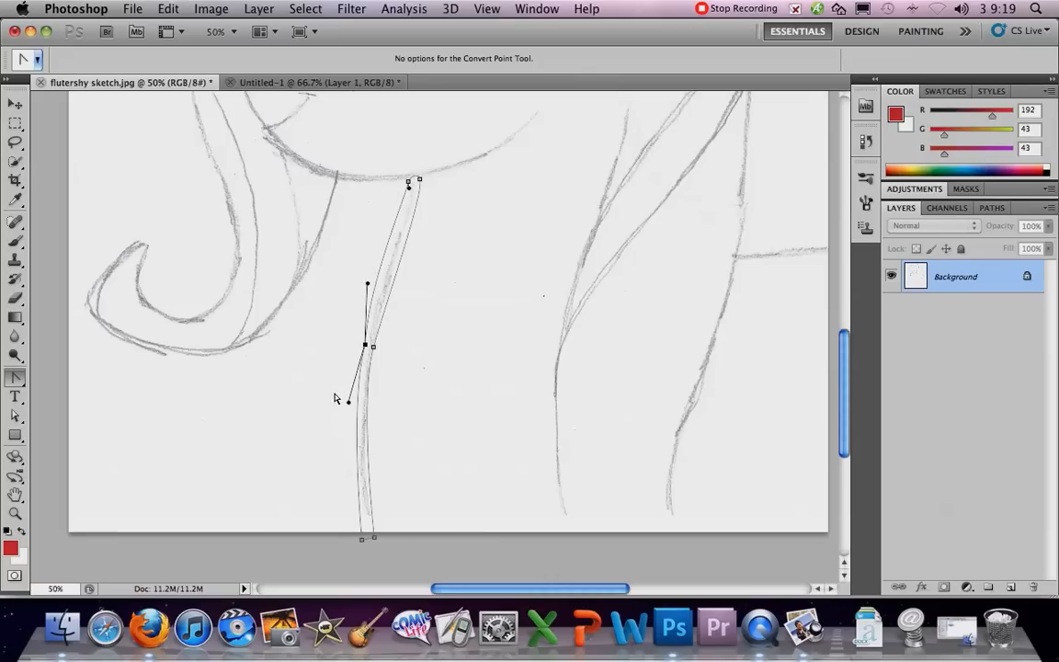
left_click_drag(350, 402, 350, 404)
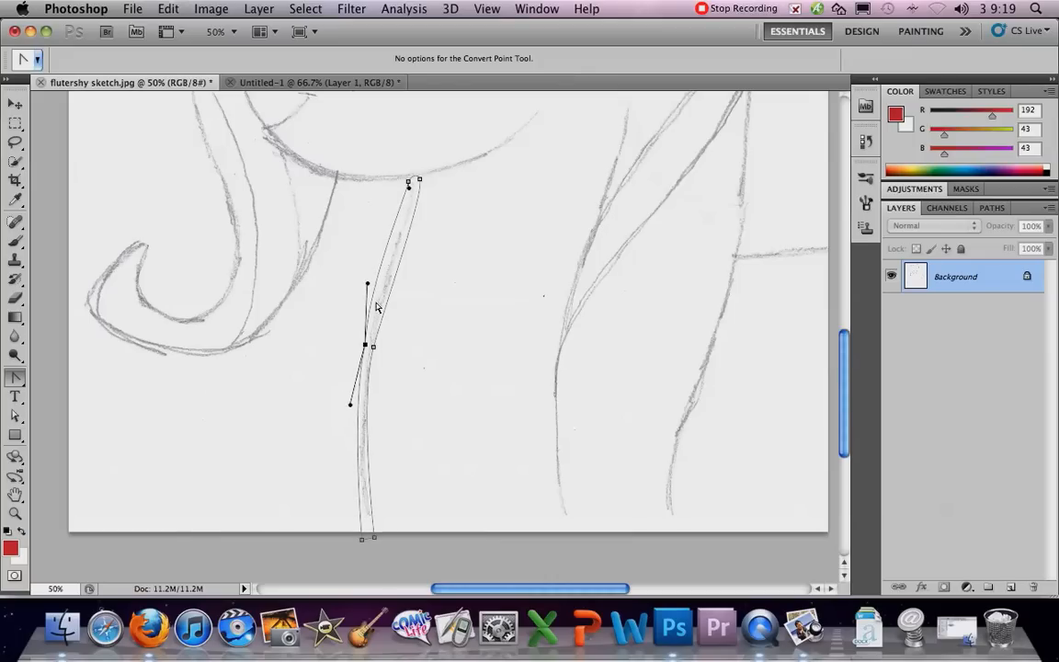
left_click_drag(368, 285, 388, 282)
left_click(415, 328)
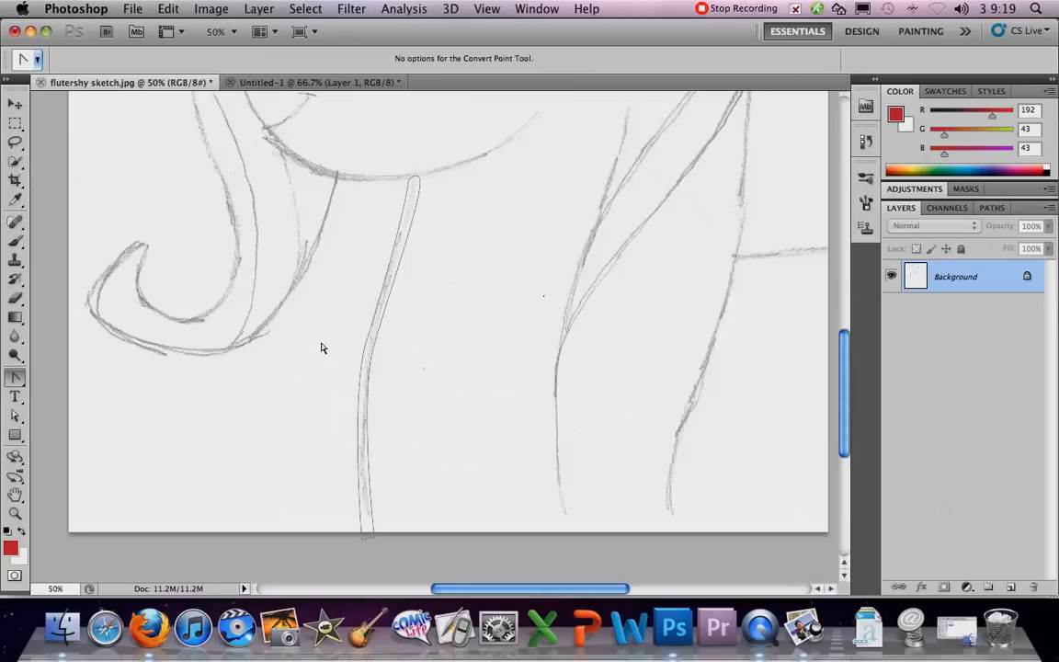
key("a")
left_click(374, 321)
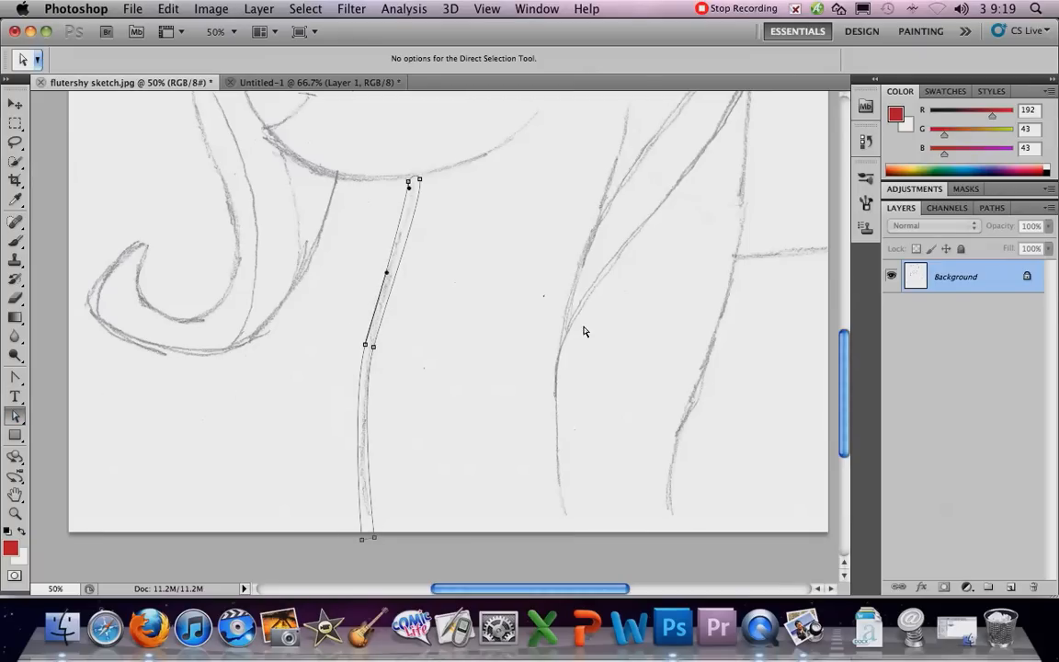
Step: Save the work path under the name "f body r"
left_click(992, 207)
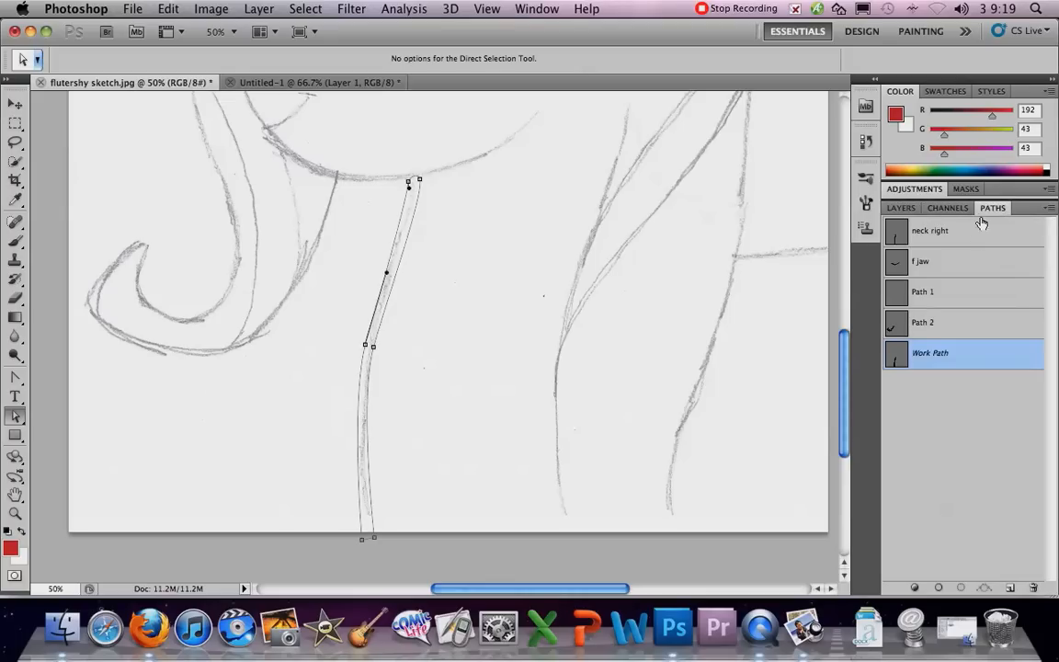
left_click(921, 237)
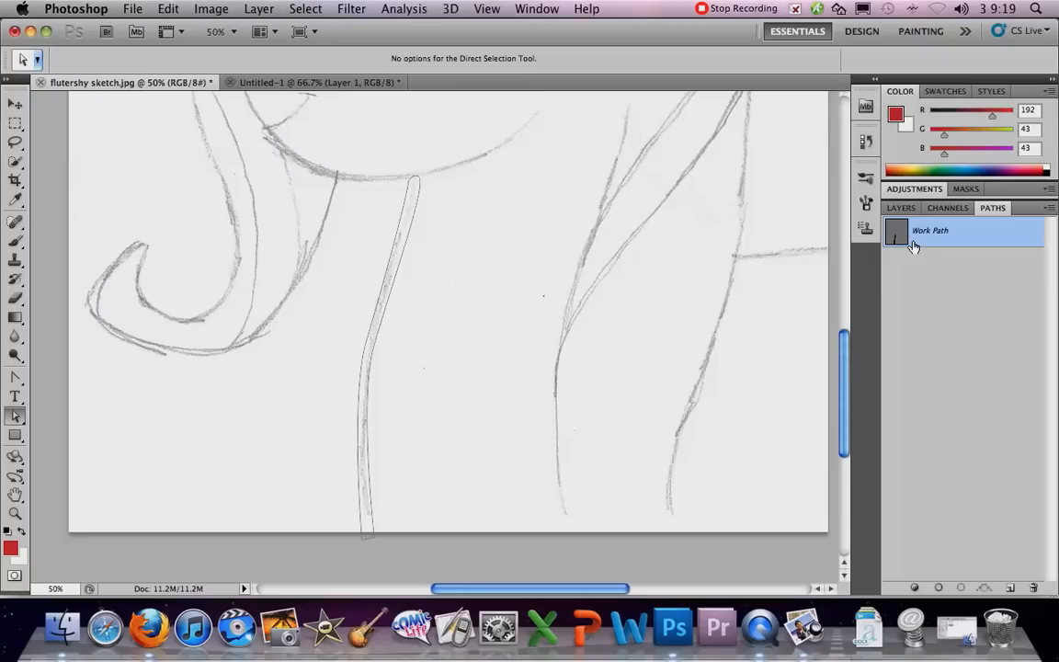
left_click(13, 378)
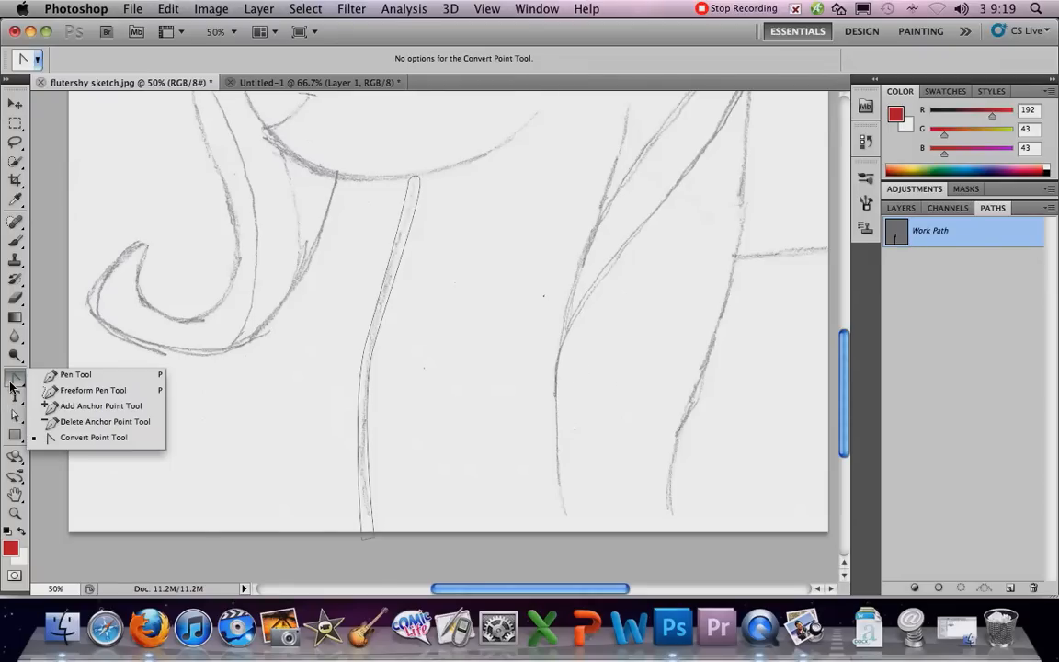
left_click(920, 237)
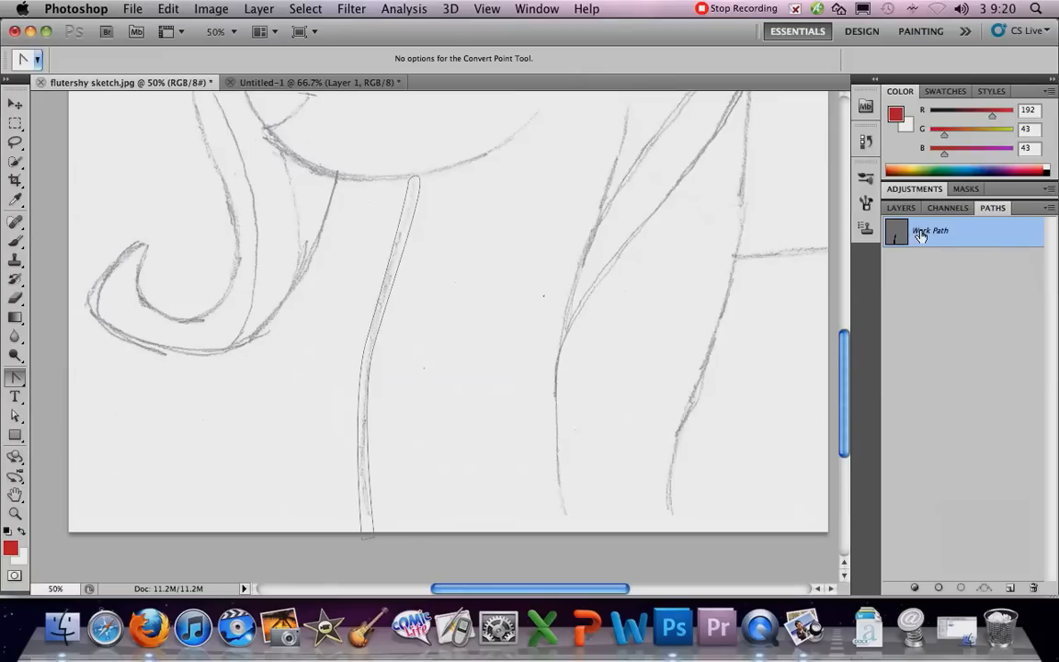
double_click(920, 236)
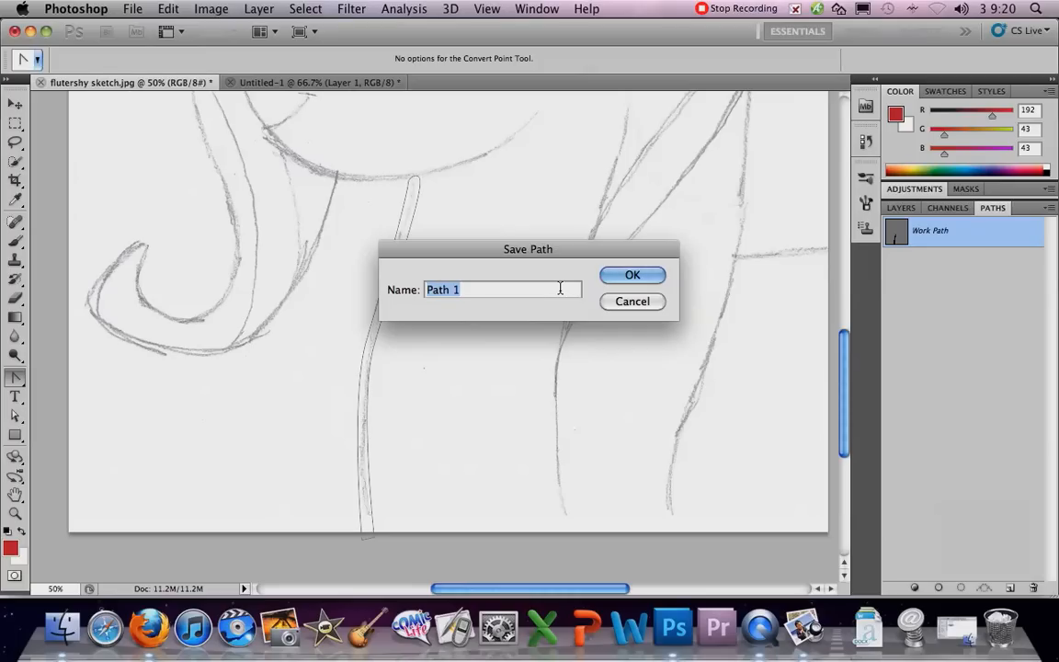
key("BackSpace")
type("f body r")
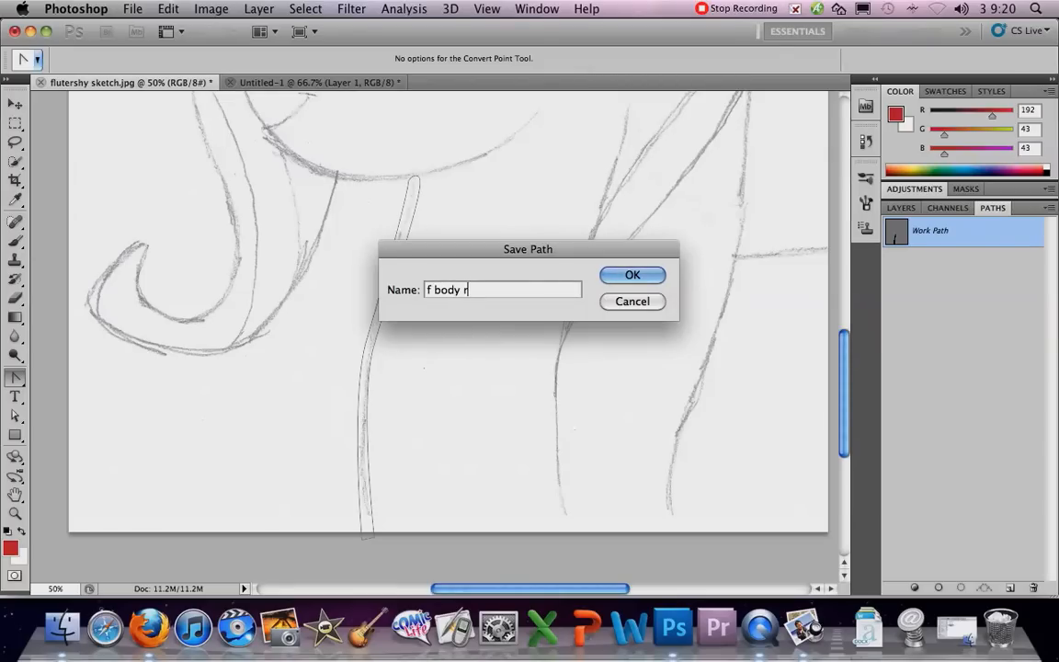
left_click(660, 276)
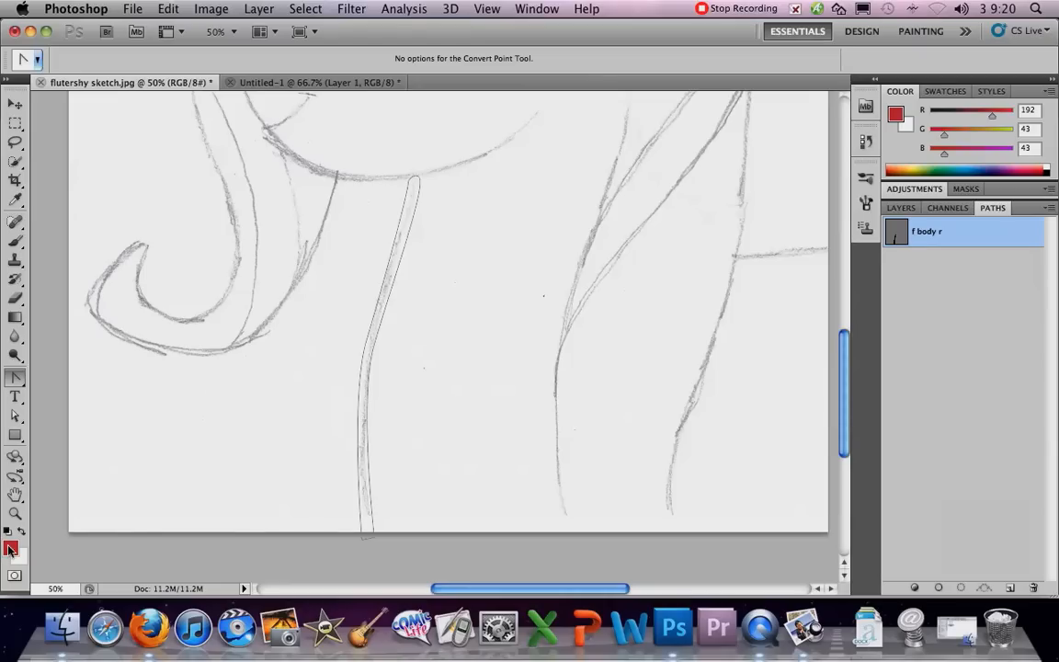
Step: Fill the f body r path with the red foreground color and deselect the path
left_click(915, 586)
left_click(926, 501)
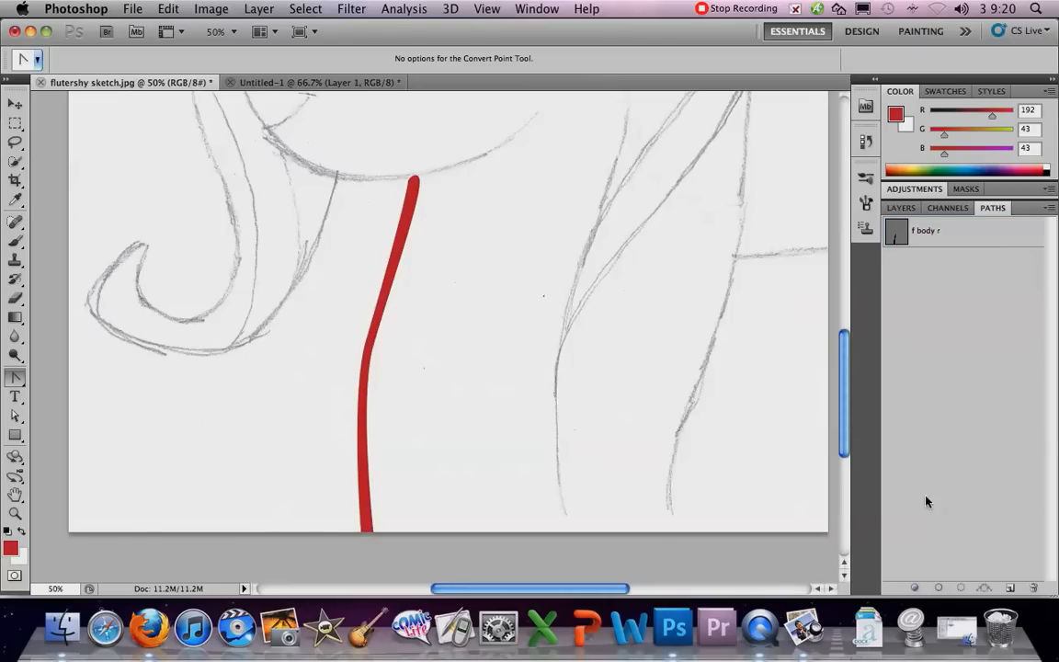
left_click(13, 542)
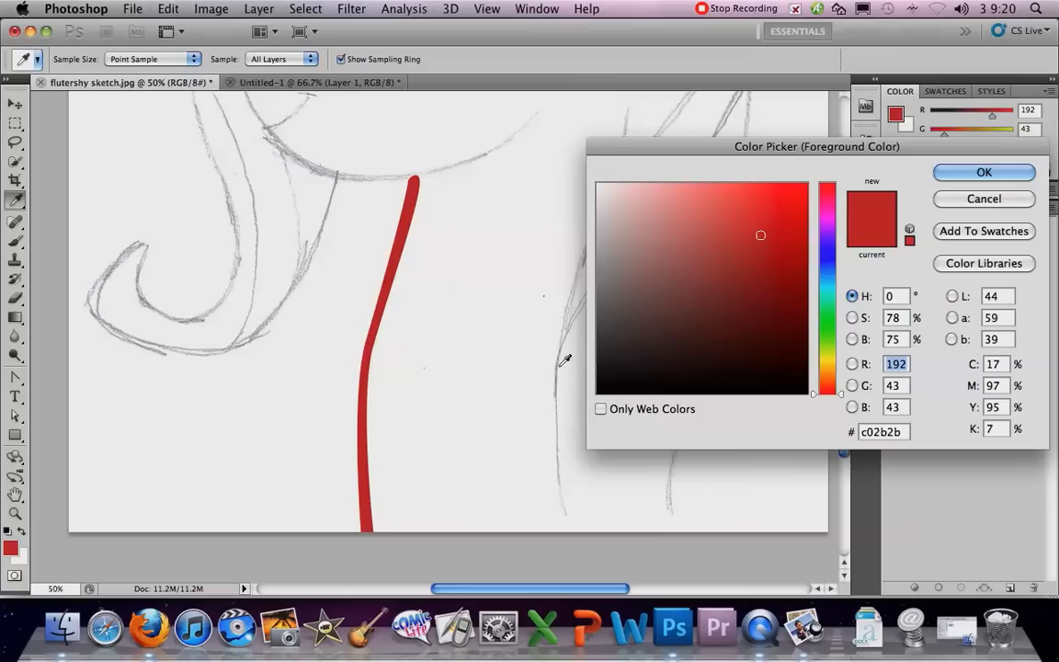
left_click(983, 199)
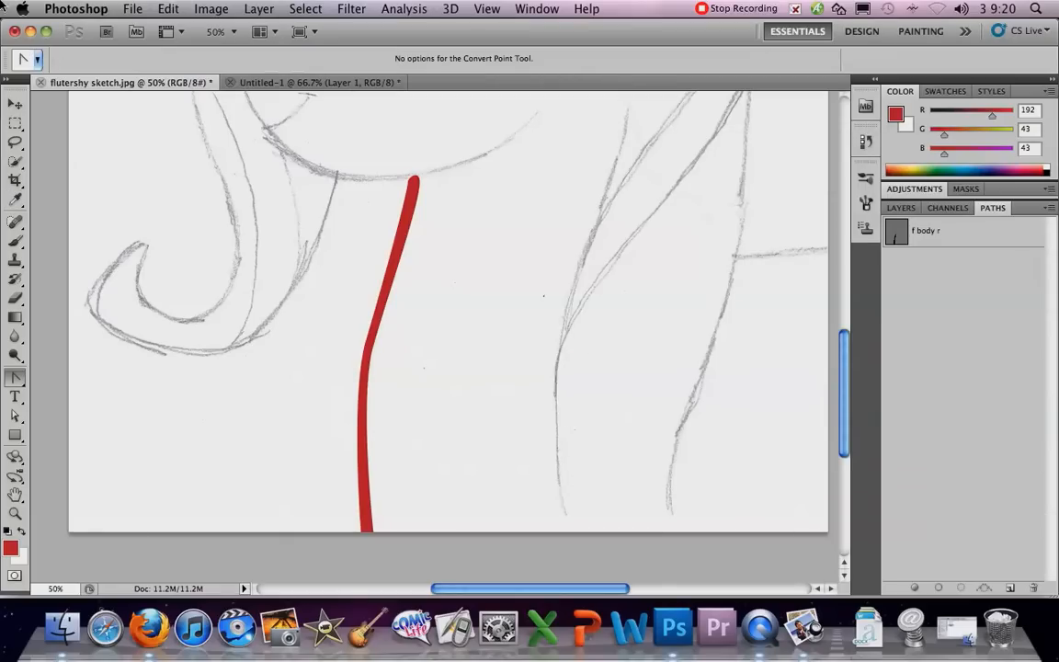
Step: Undo the red fill of the body path, keeping the path selected
left_click(167, 8)
left_click(138, 68)
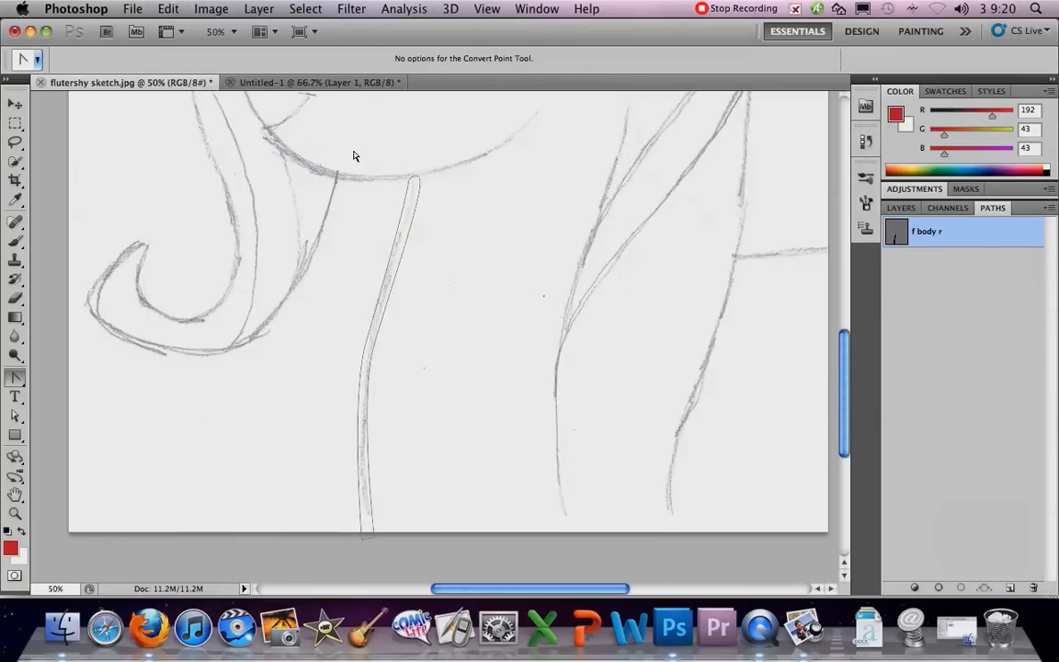
left_click(171, 9)
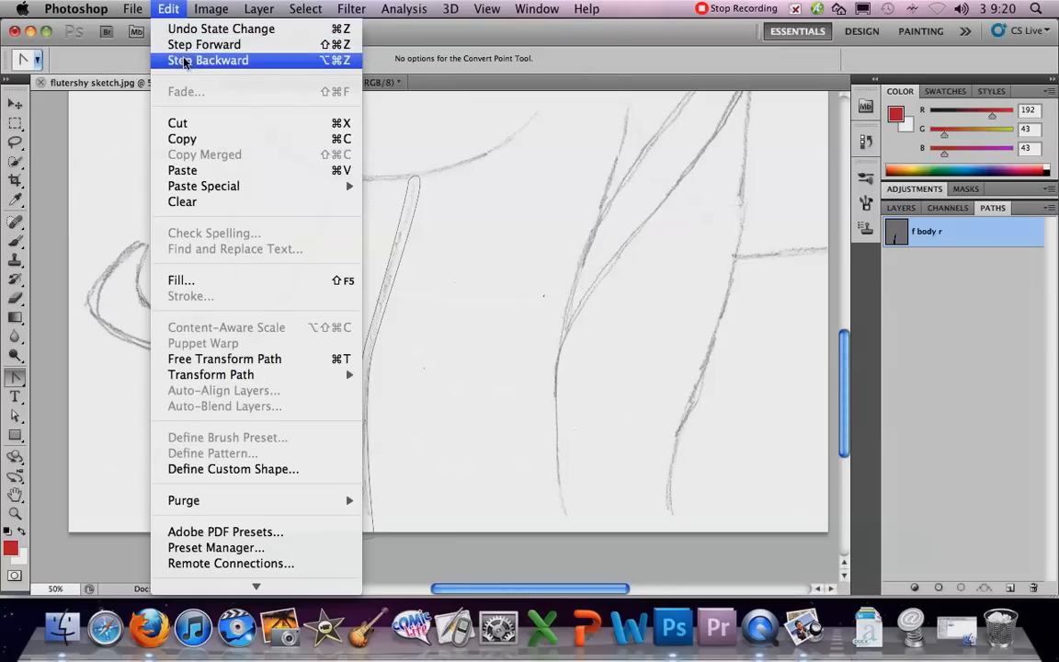
left_click(188, 44)
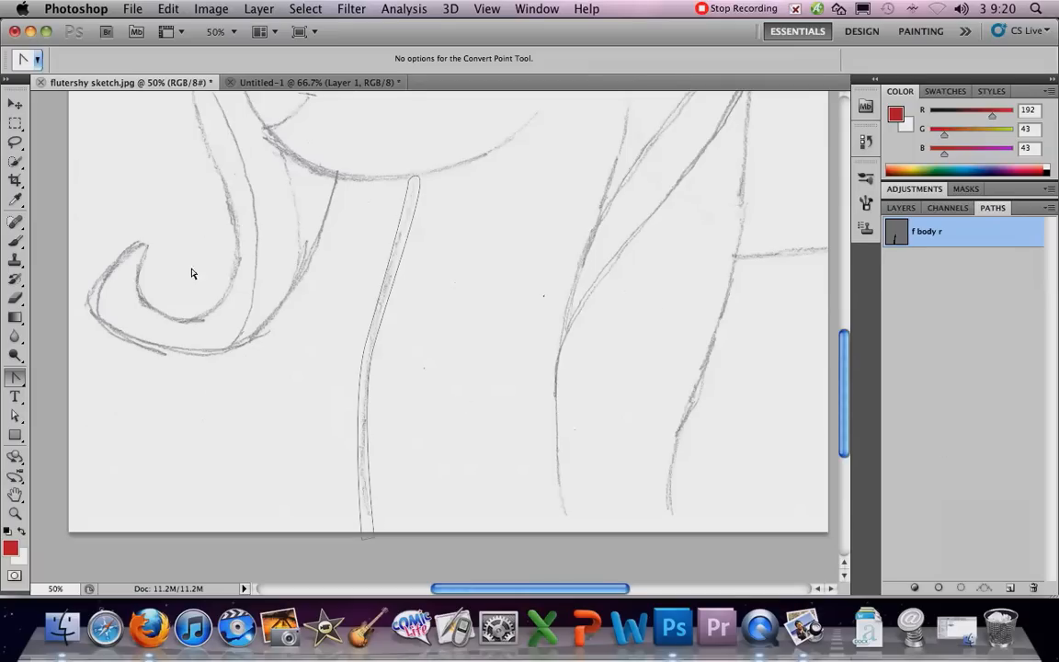
Step: Sample the tan body outline color from the colored pony in the Untitled-1 image as the foreground color
left_click(281, 82)
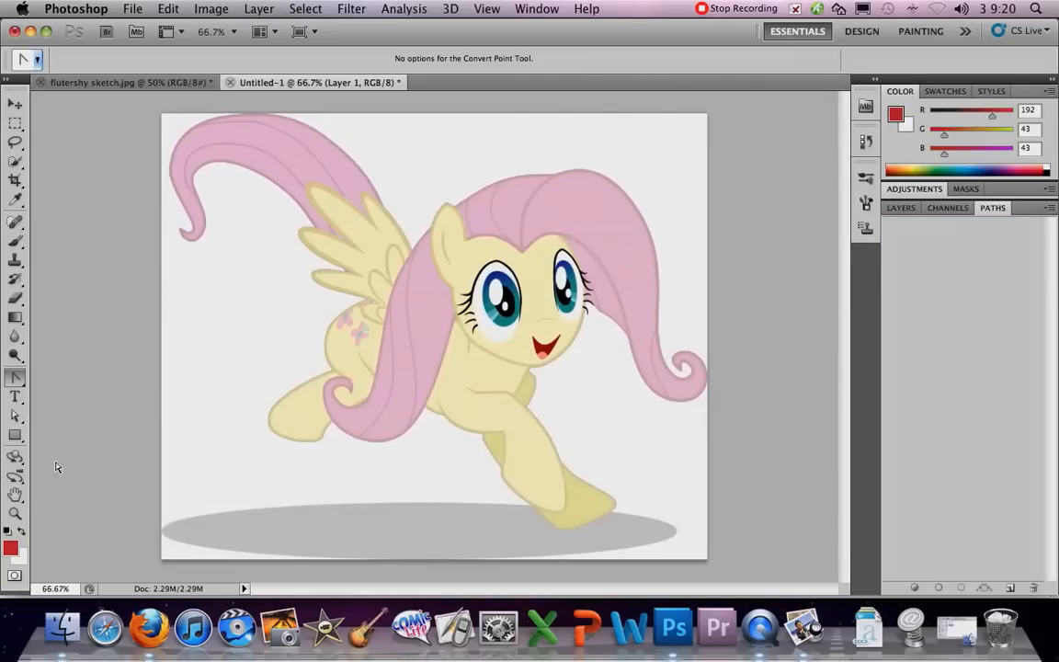
left_click(10, 548)
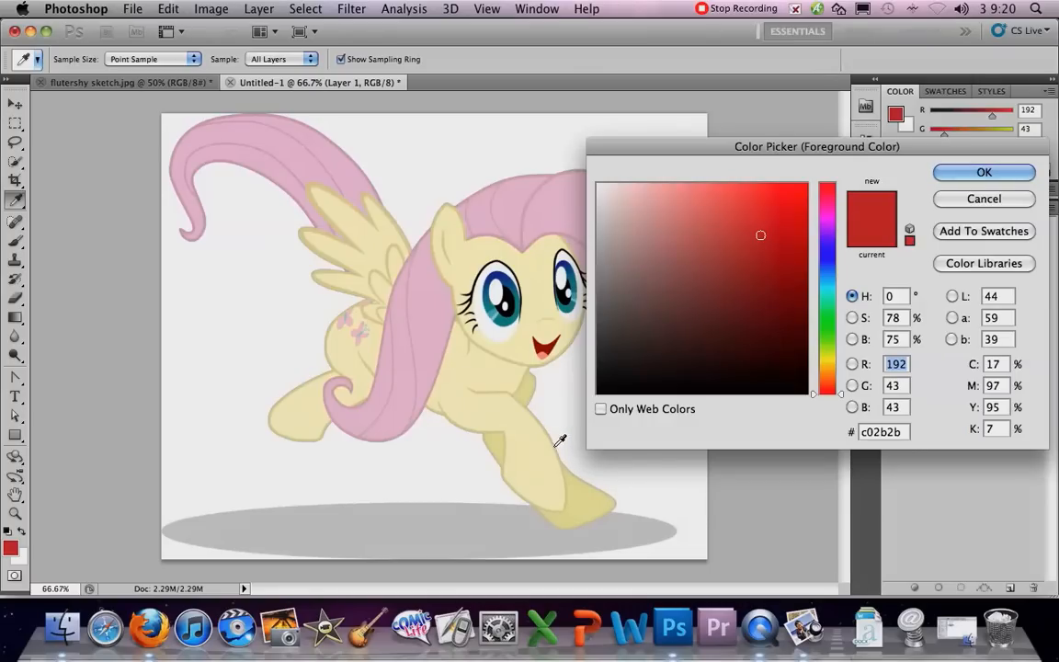
left_click(502, 400)
left_click(993, 172)
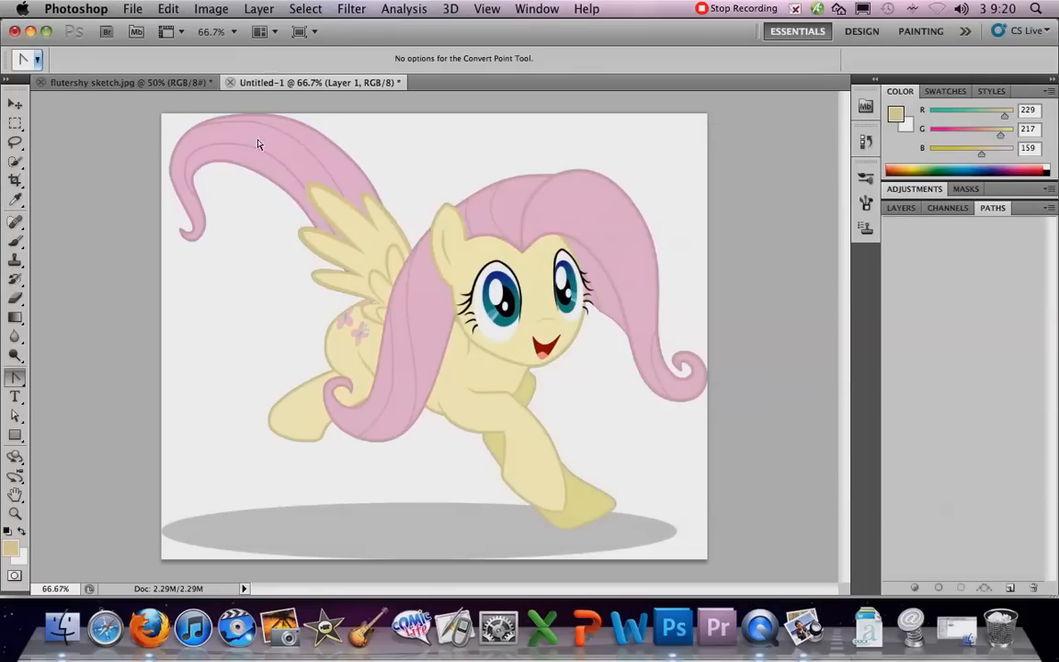
Step: Fill the f body r path in the sketch document with the sampled tan color and deselect the path
left_click(151, 83)
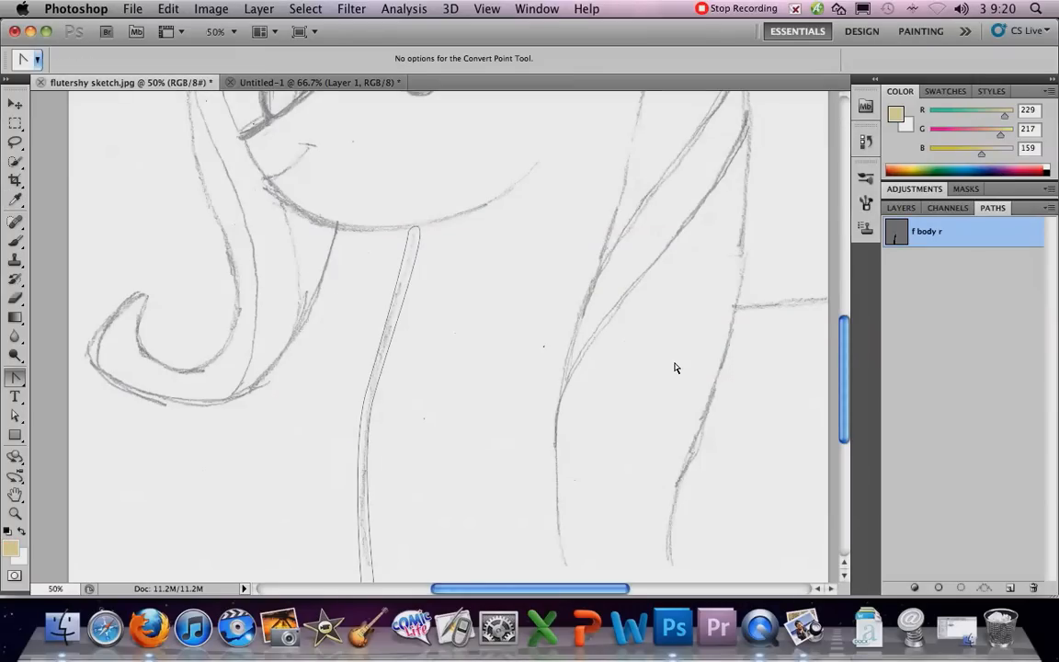
left_click(914, 588)
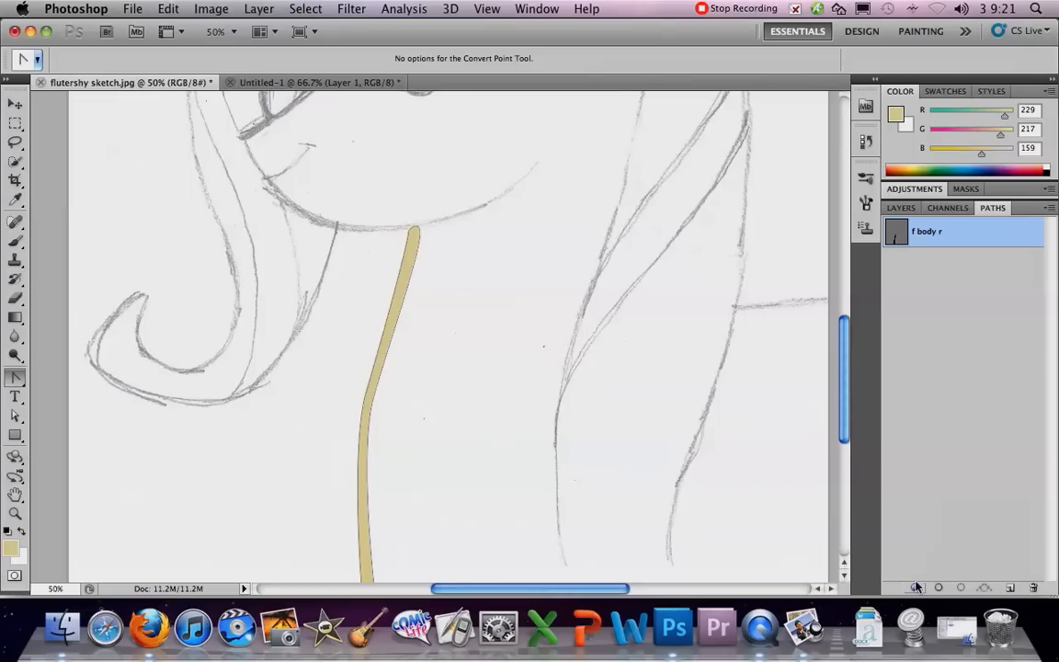
left_click(914, 471)
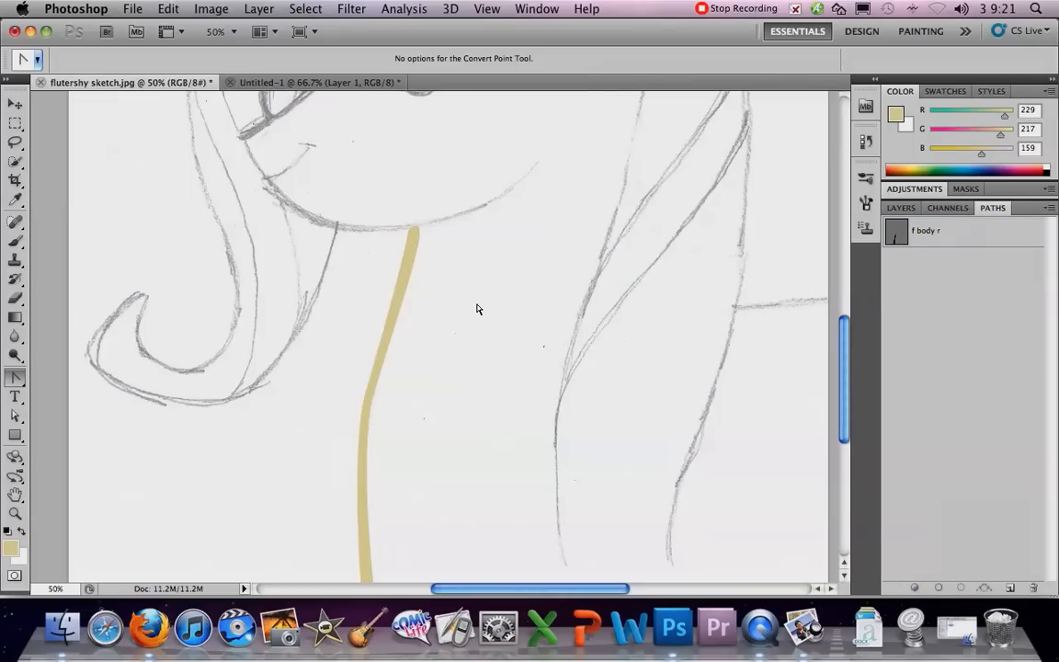
Step: Examine the tan-filled body line up close, from the bottom edge of the page up to the jaw
left_click(13, 515)
left_click(397, 298)
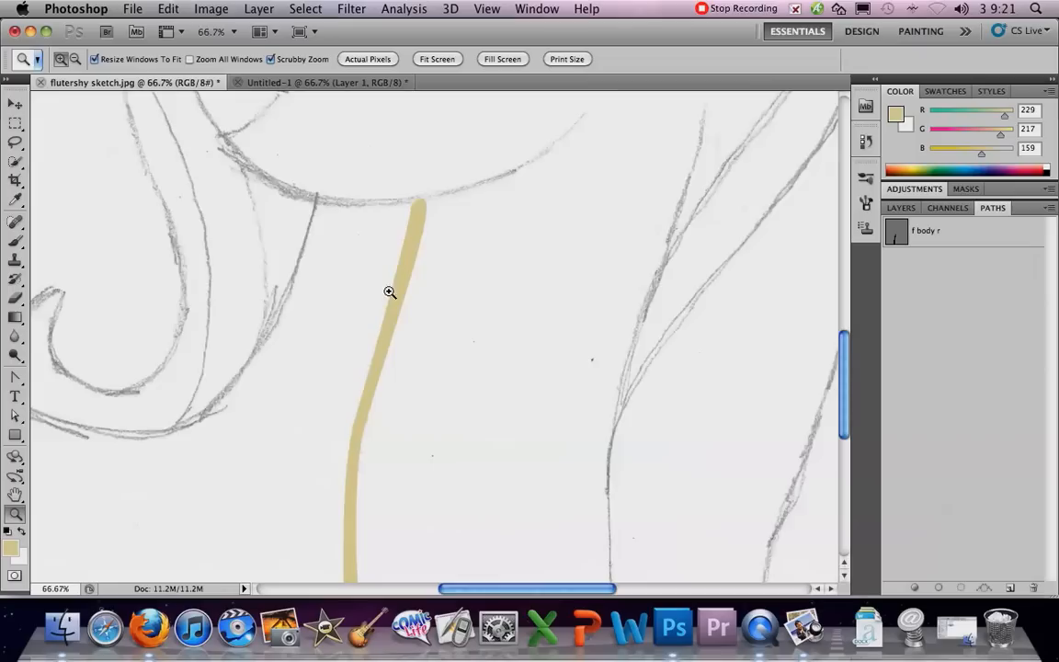
left_click(406, 402)
left_click_drag(407, 402, 425, 338)
scroll(425, 338, "down", 10)
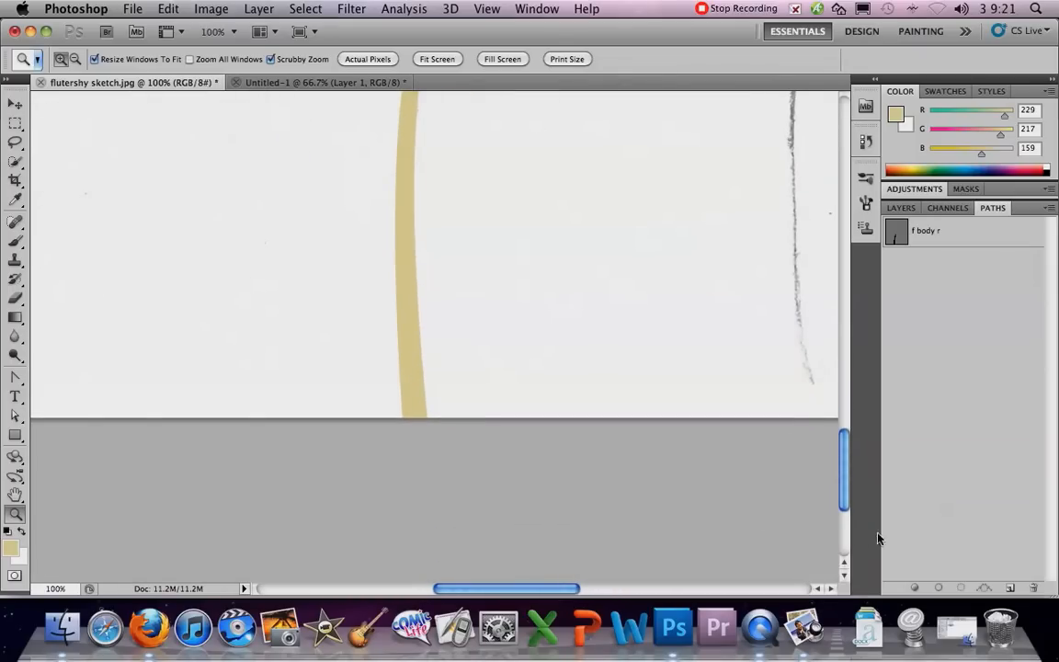
scroll(659, 383, "up", 10)
scroll(658, 383, "right", 2)
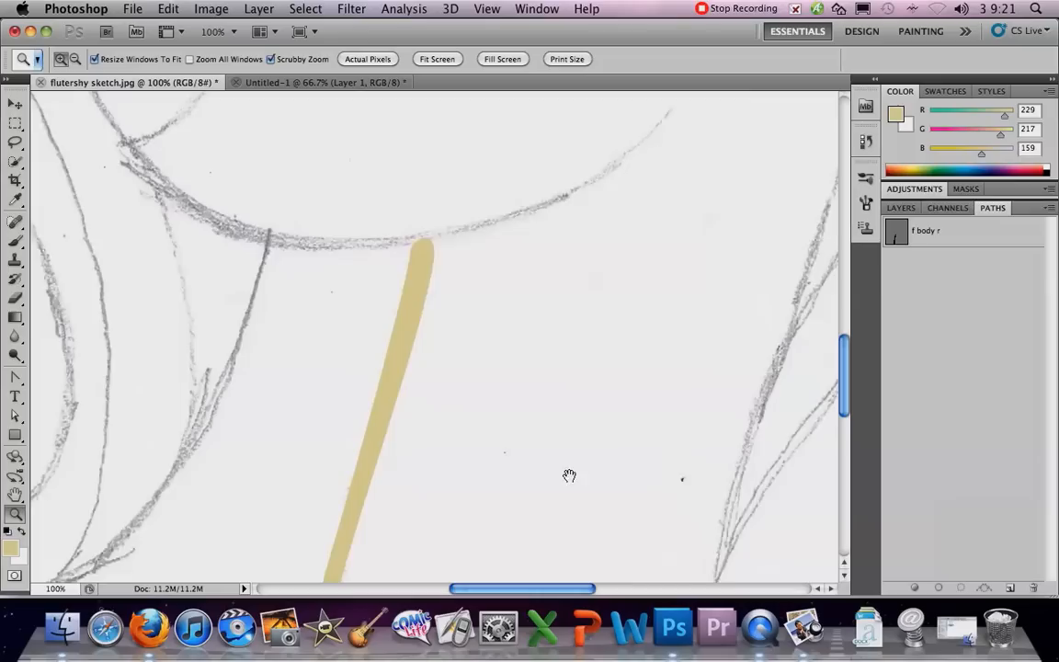
scroll(569, 475, "up", 3)
scroll(569, 475, "right", 1)
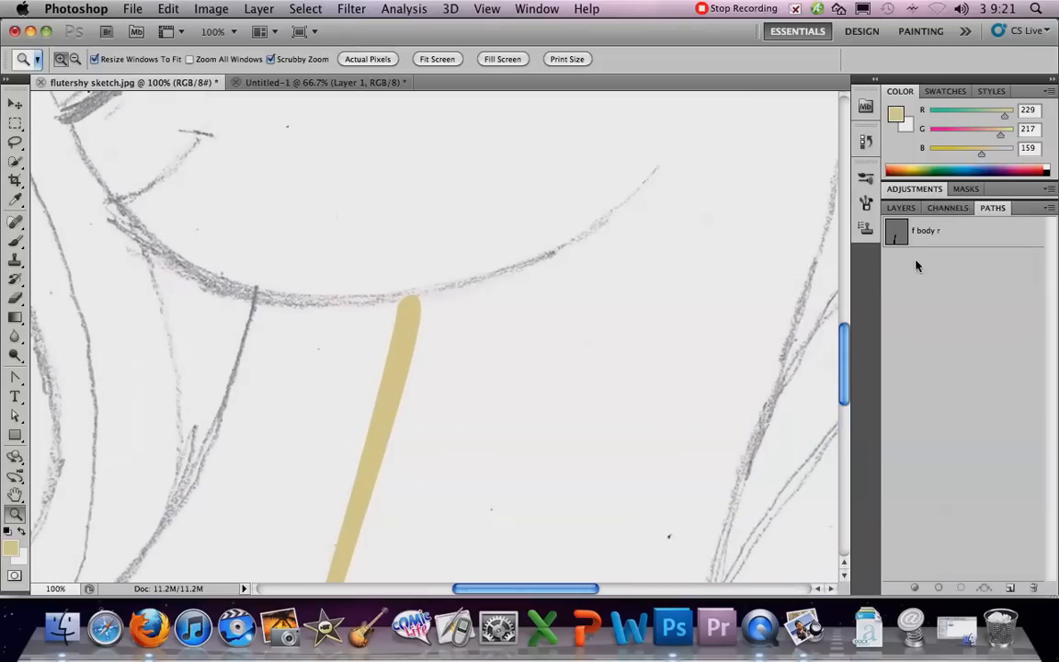
Step: Undo the tan path fill made on the Background layer
left_click(901, 208)
left_click(168, 8)
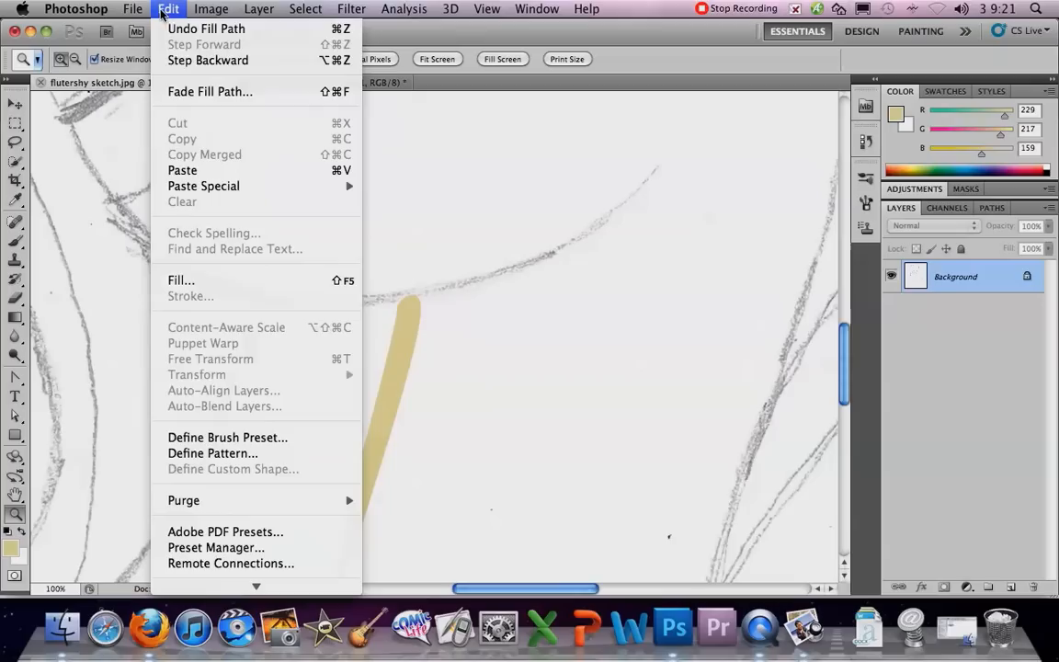
left_click(212, 59)
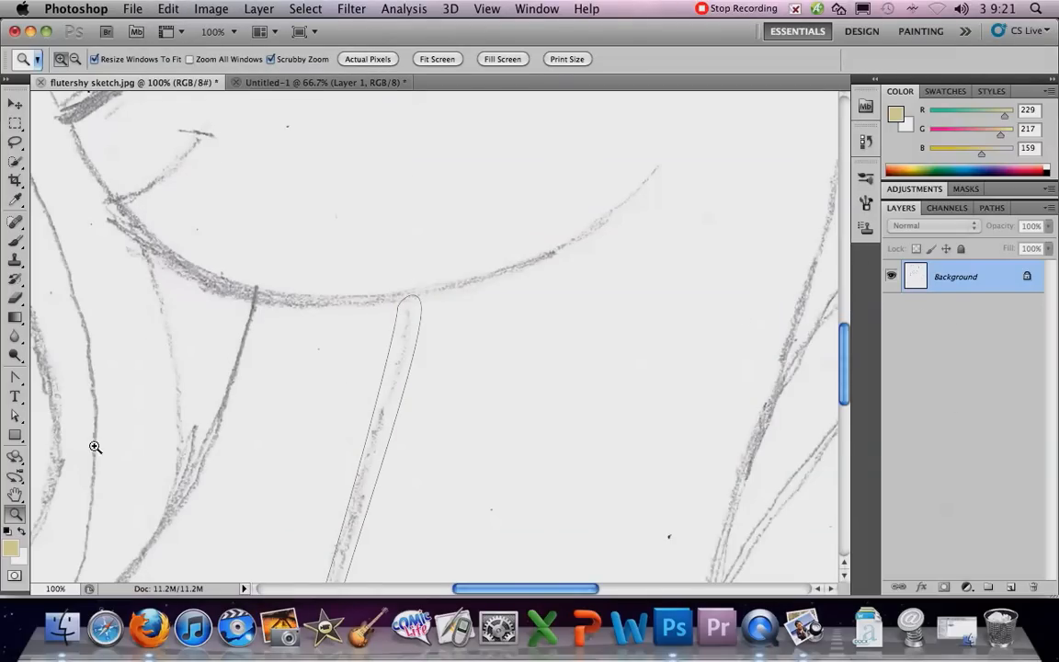
Step: Add a new empty layer above the Background layer
left_click(16, 495)
left_click_drag(493, 405, 491, 414)
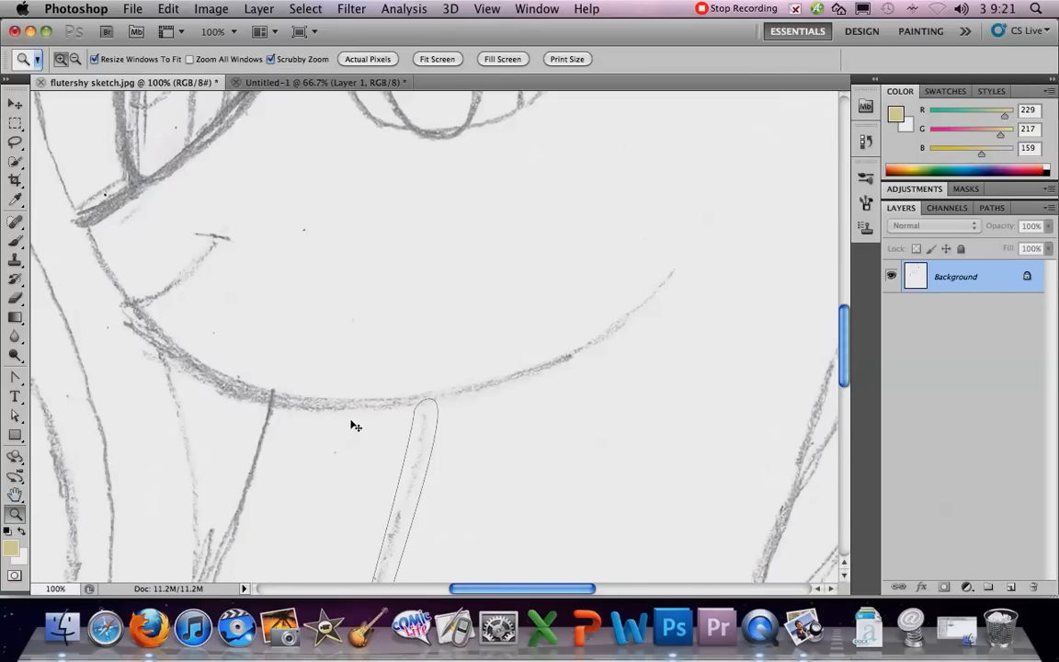
left_click_drag(637, 454, 669, 400)
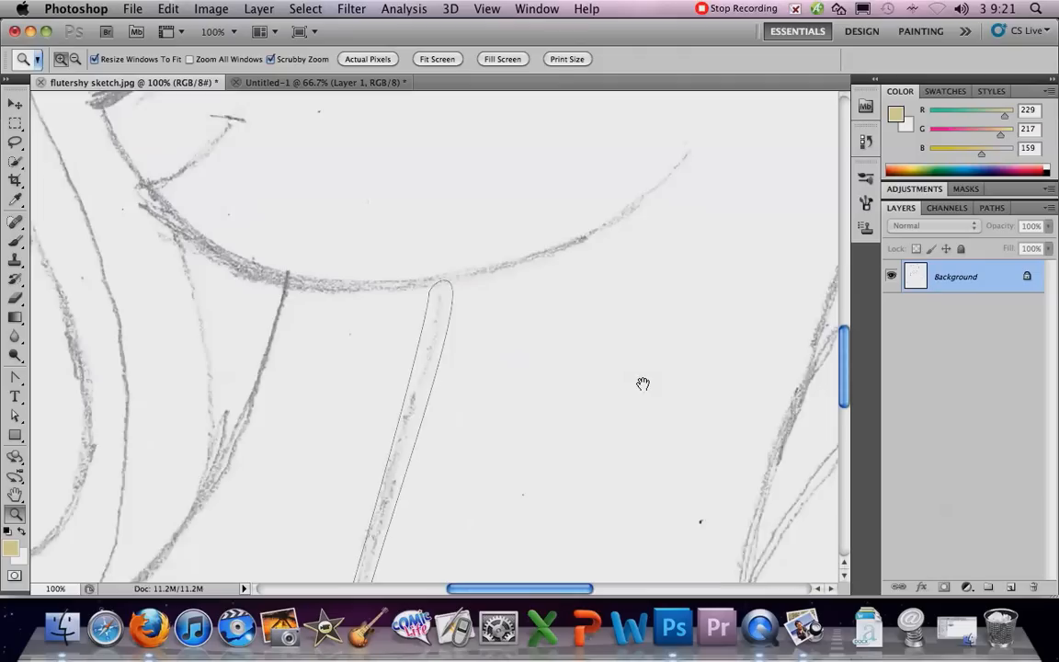
left_click(1010, 586)
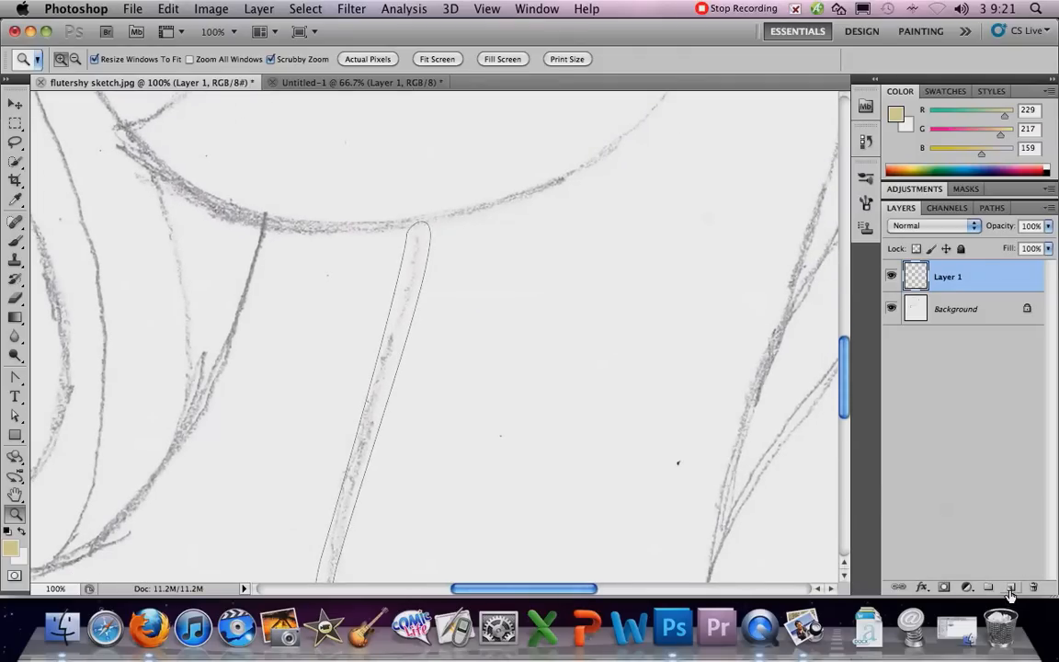
Step: Rename the new layer "flutttershy body'"
double_click(946, 284)
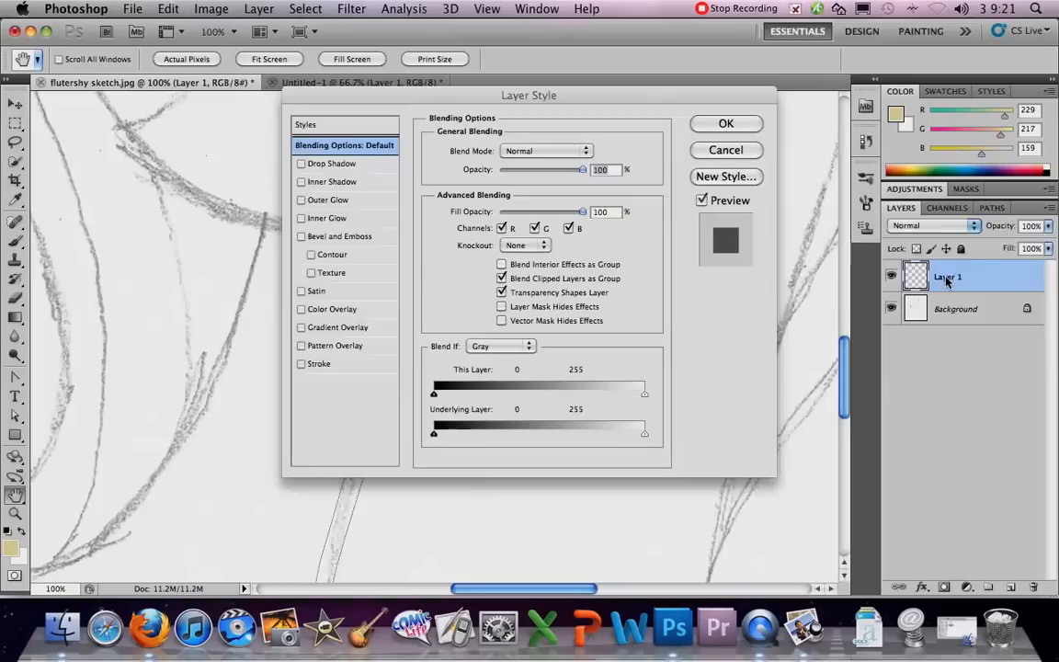
left_click(739, 150)
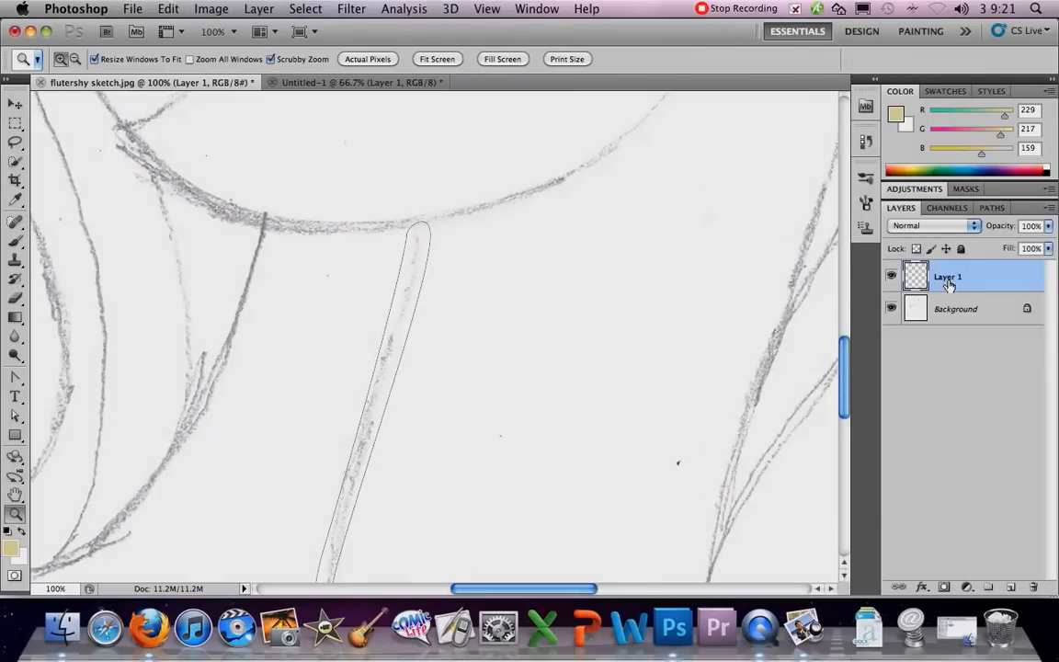
double_click(937, 275)
left_click(721, 149)
double_click(943, 275)
type("lutttershy body")
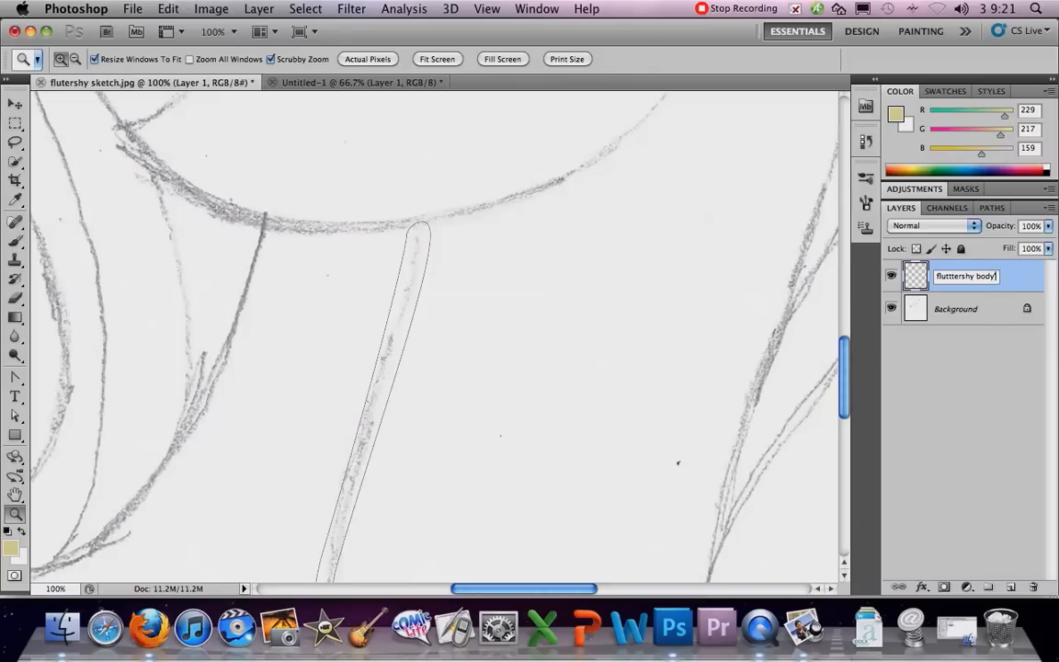
key("Return")
Step: Fill the f body r path with the tan foreground color on the body layer and deselect the path
scroll(708, 317, "down", 5)
scroll(707, 317, "left", 3)
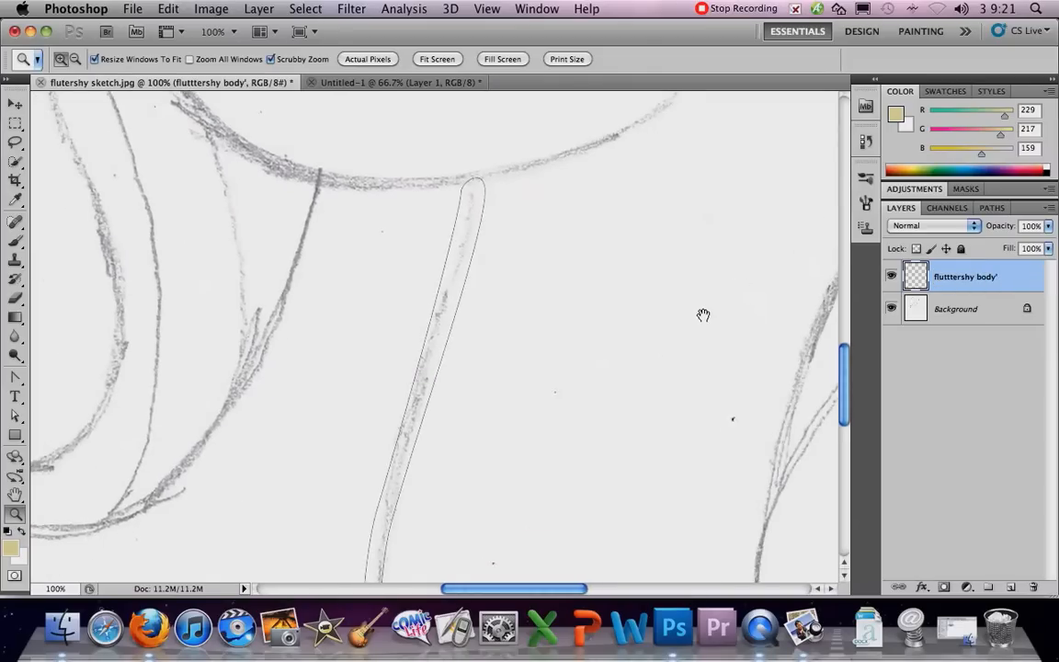
scroll(717, 323, "down", 5)
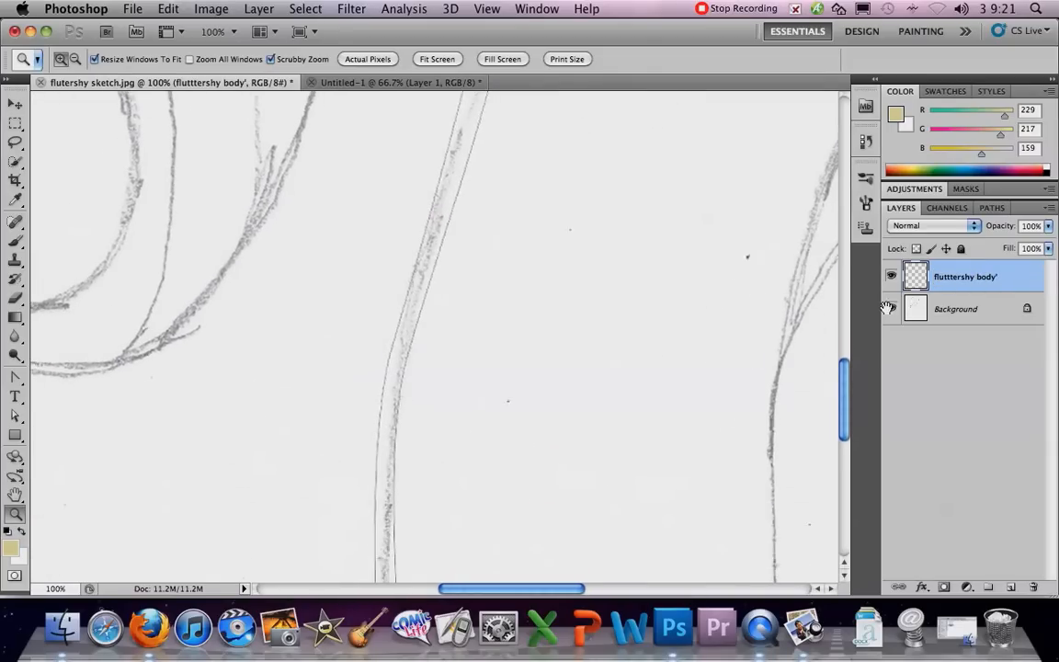
left_click(991, 208)
left_click(919, 485)
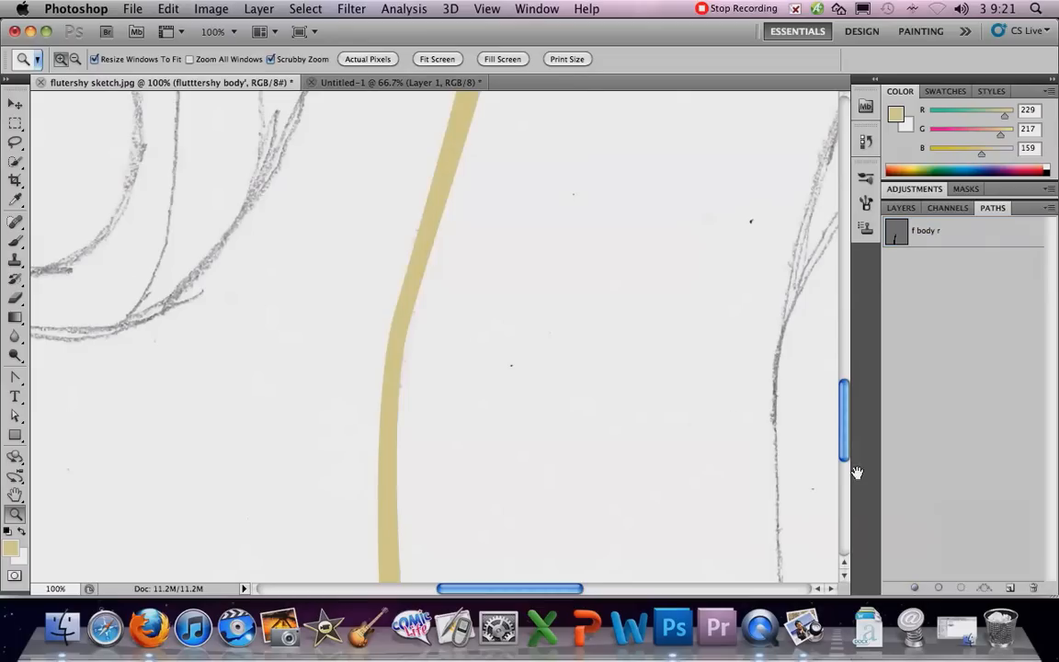
Step: Check the filled body line against the whole sketch, then examine the face and jaw area up close
scroll(674, 427, "left", 2)
scroll(563, 415, "right", 6)
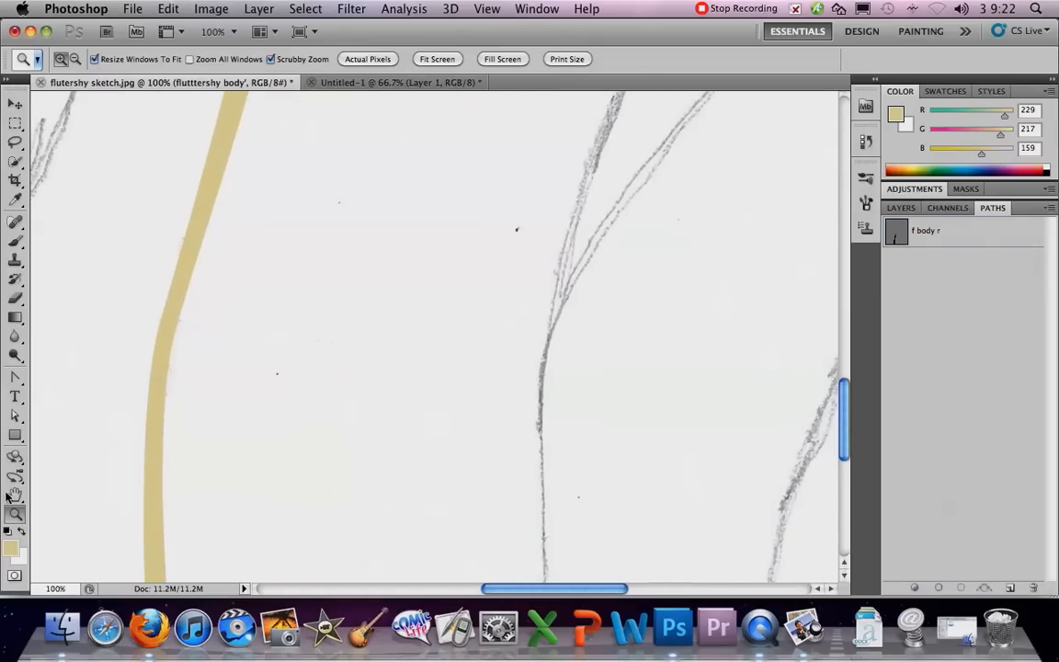
left_click(224, 440, "alt")
left_click(224, 439, "alt")
left_click(227, 440, "alt")
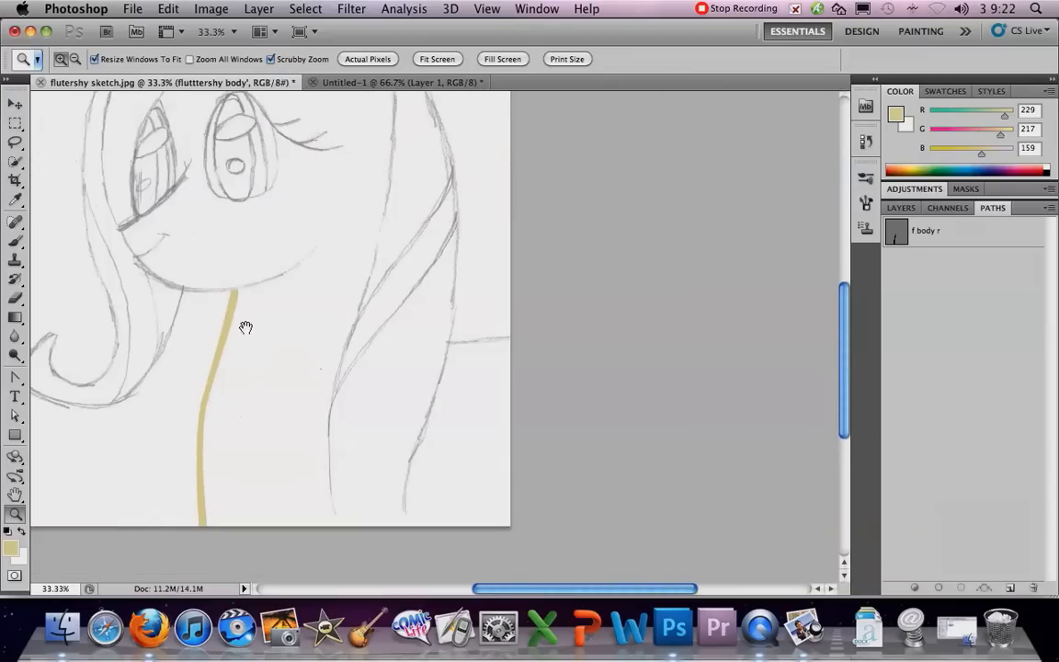
left_click(371, 385)
left_click(389, 377)
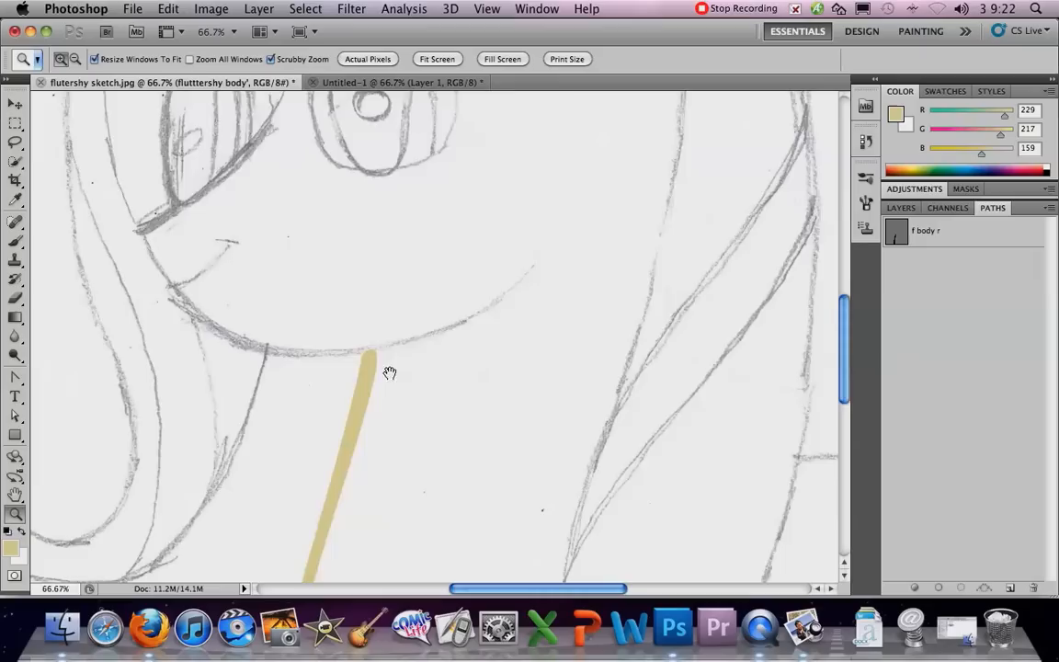
left_click_drag(390, 377, 425, 418)
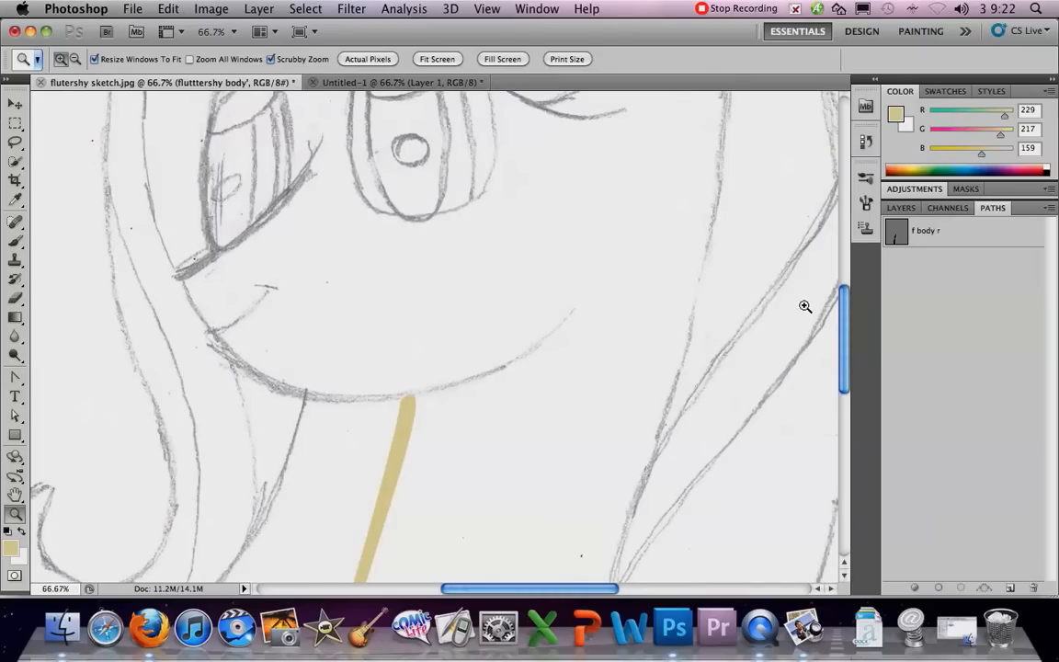
Step: Create a new empty path and name it "f jay"
left_click(900, 208)
left_click(991, 207)
left_click(1007, 587)
double_click(925, 263)
type("f")
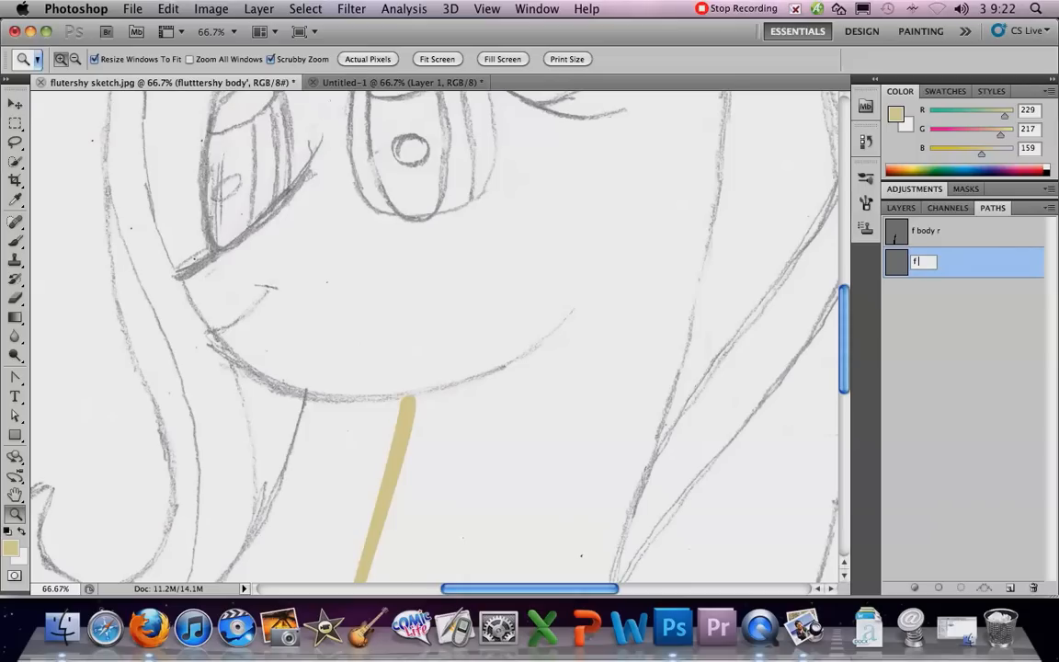
type(" jay")
key("Return")
Step: Trace the jaw and mouth line of the sketch with the Pen tool as a closed straight-edged outline on the f jay path
left_click(906, 211)
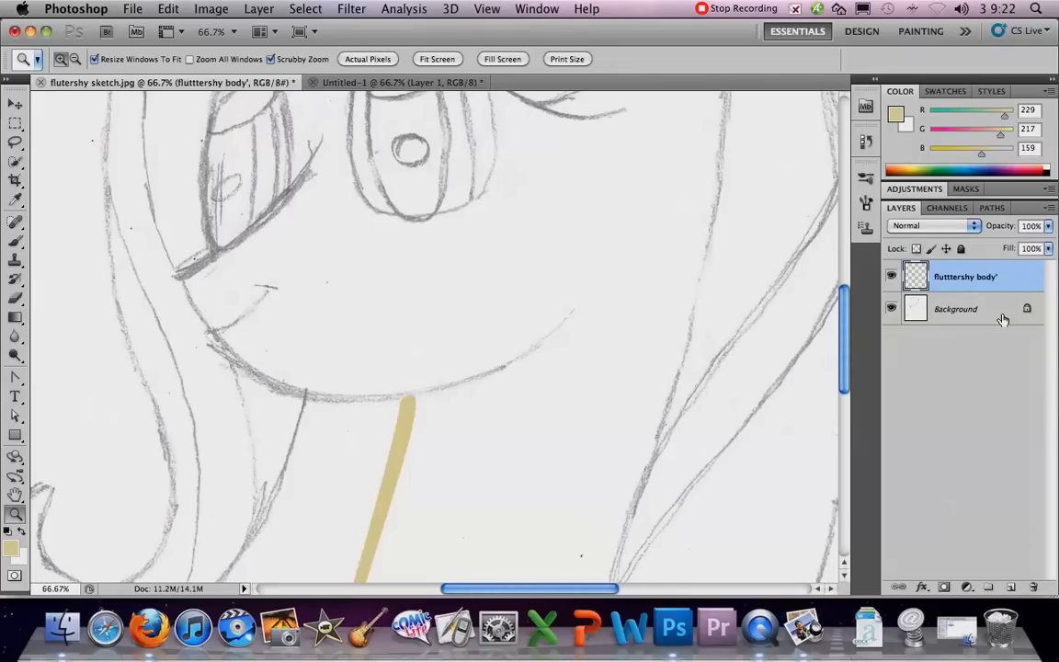
left_click(20, 381)
left_click_drag(21, 381, 48, 346)
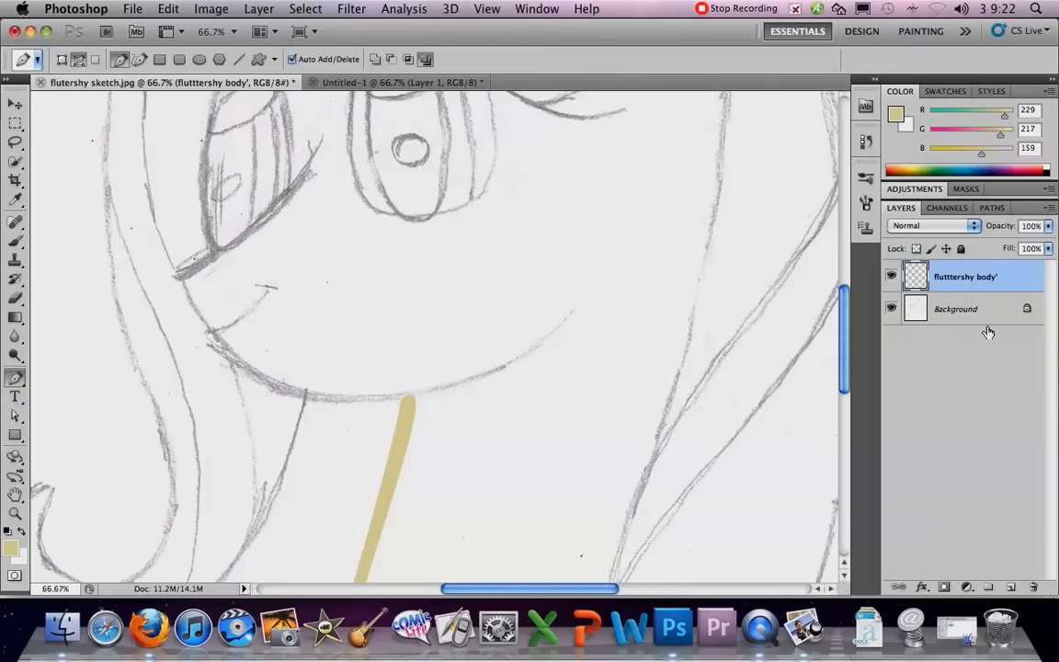
left_click(993, 208)
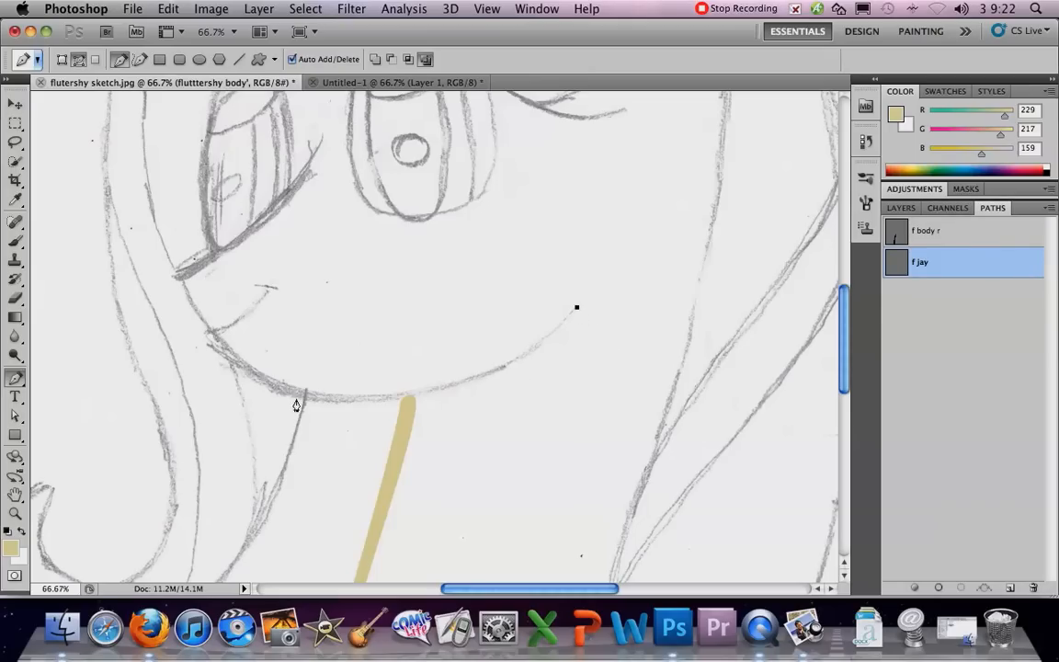
left_click(206, 340)
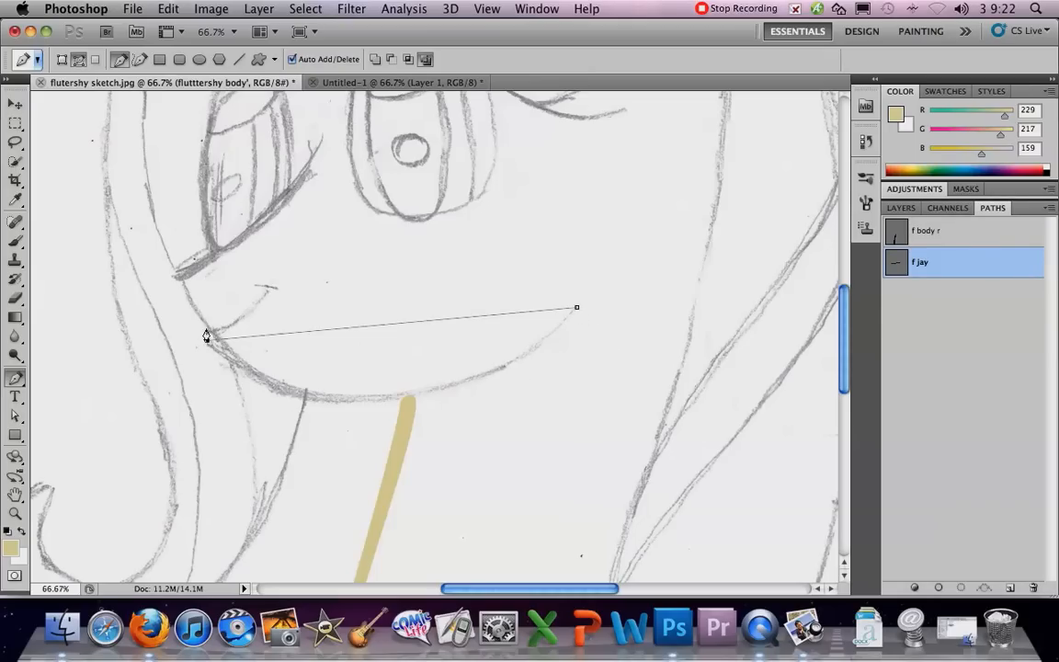
left_click(263, 289)
left_click(576, 310)
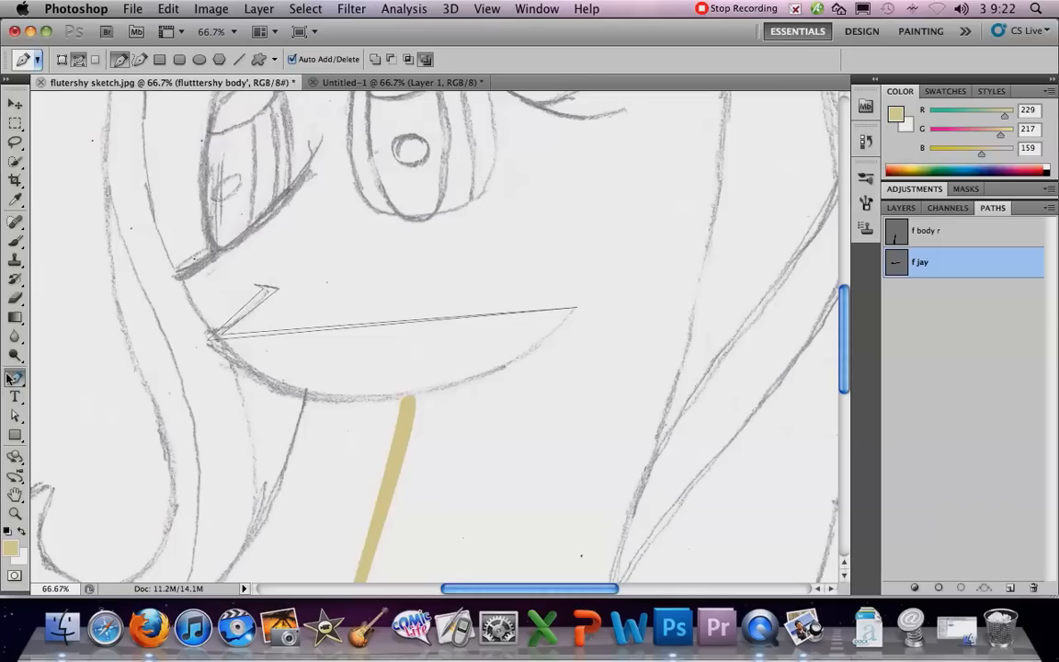
Step: Curve both long edges of the f jay path along the sketched jaw line with the Convert Point tool
left_click_drag(15, 377, 64, 432)
left_click_drag(576, 308, 462, 476)
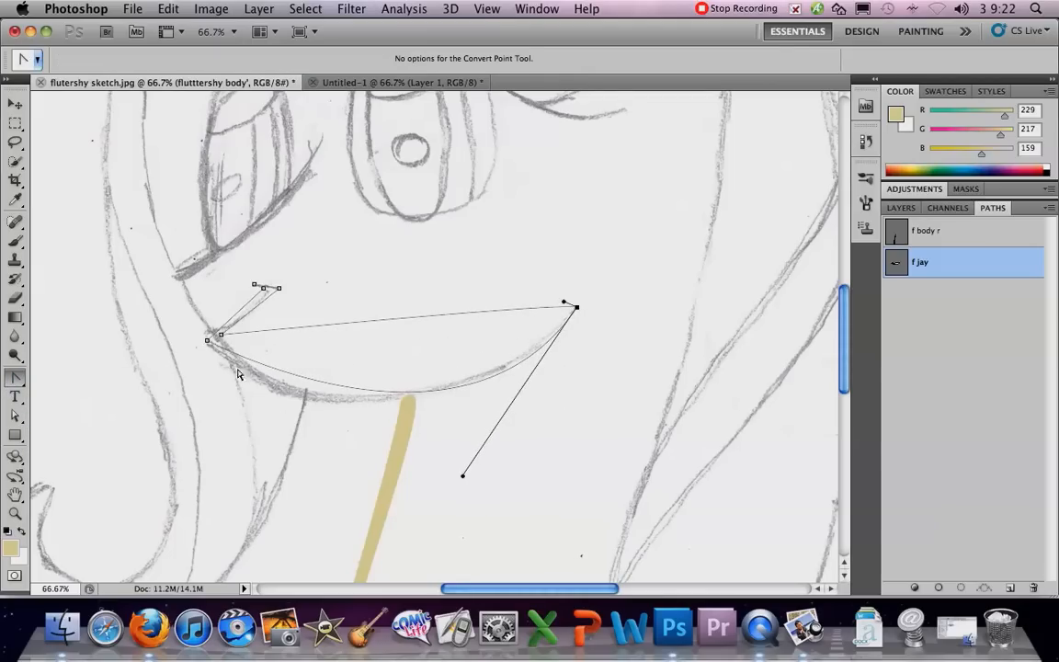
left_click_drag(208, 342, 244, 411)
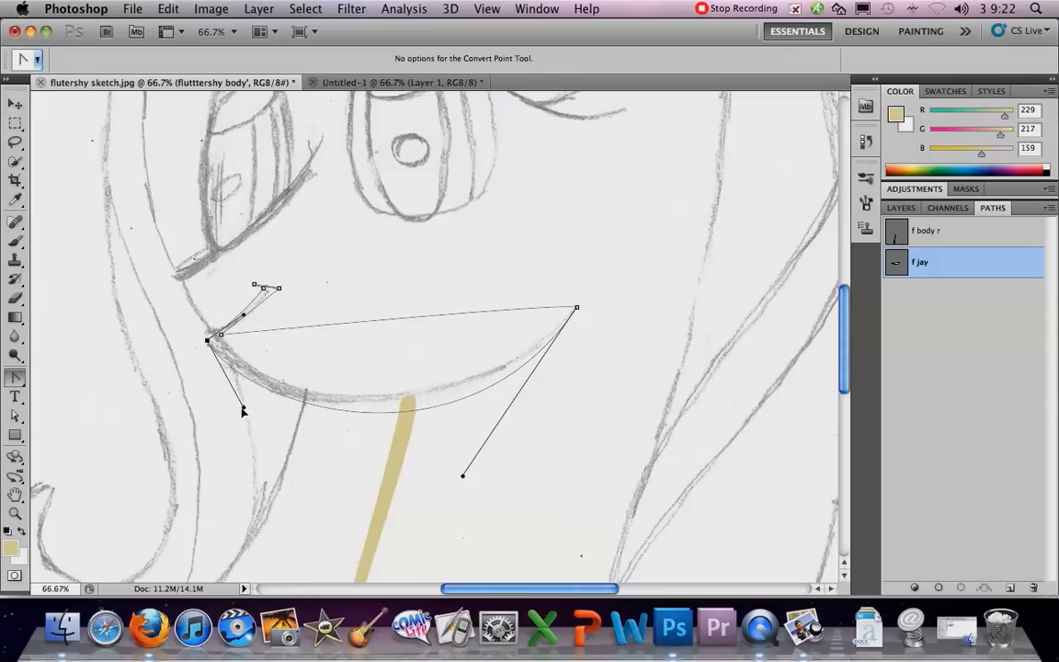
left_click_drag(462, 476, 454, 451)
left_click_drag(221, 336, 310, 464)
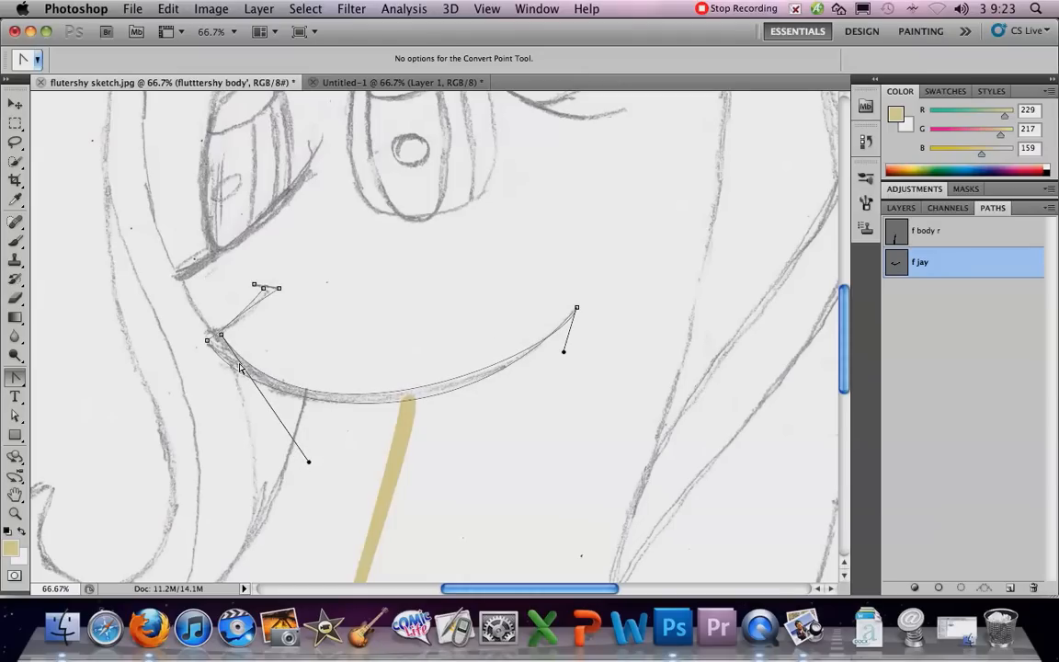
Step: Curve the mouth edges of the f jay path and shift its chin corner and mouth tip to match the sketch
left_click(248, 311)
left_click_drag(219, 331, 239, 333)
key("a")
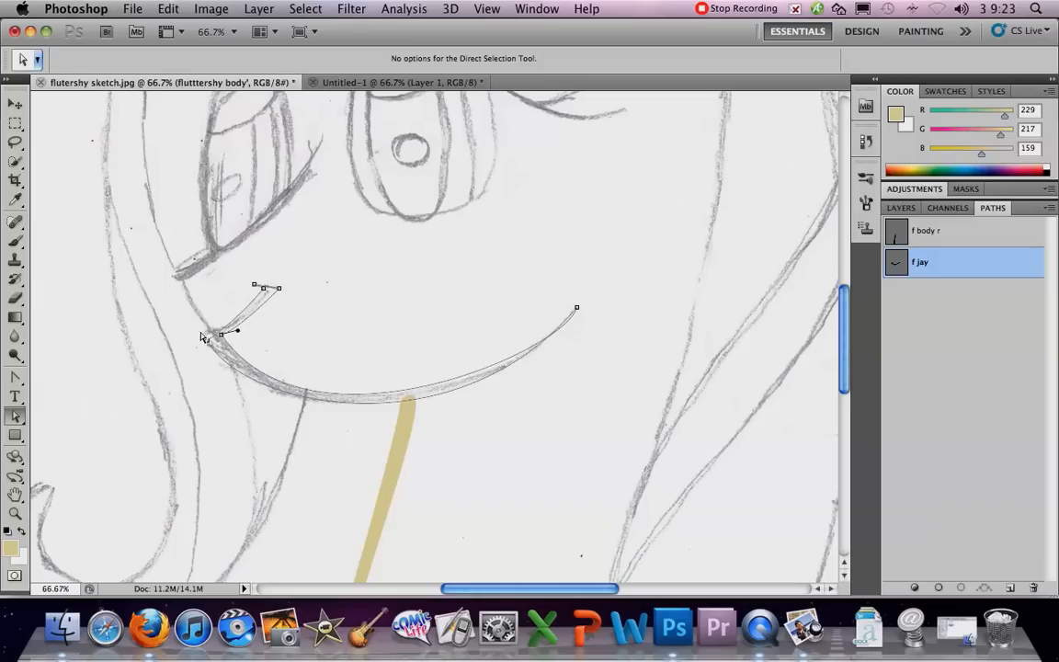
left_click(207, 339)
left_click_drag(243, 404, 236, 412)
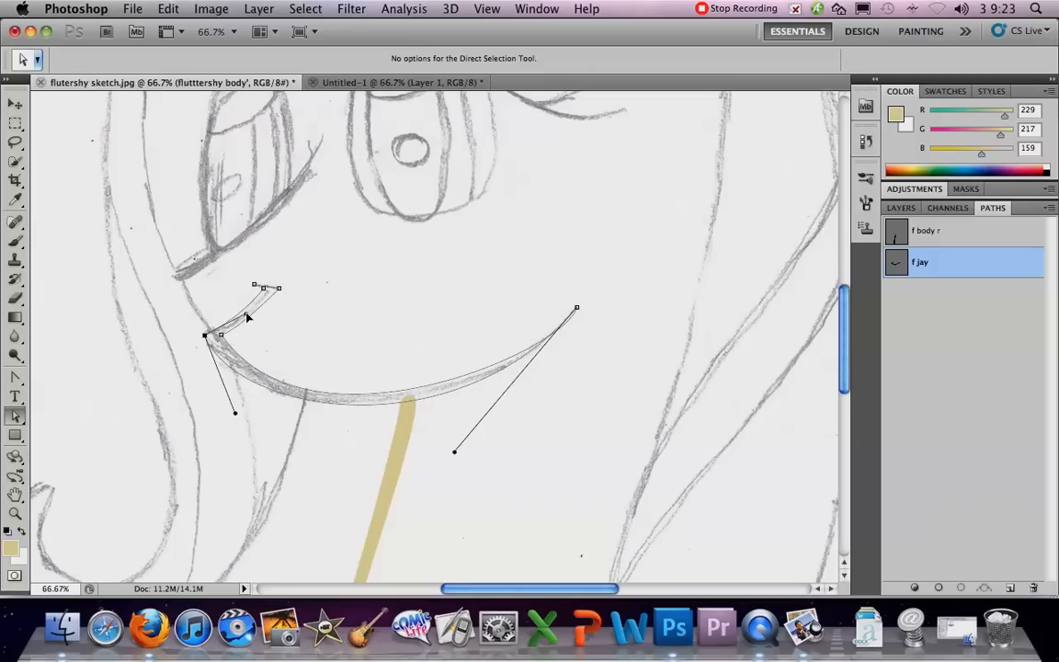
left_click(348, 330)
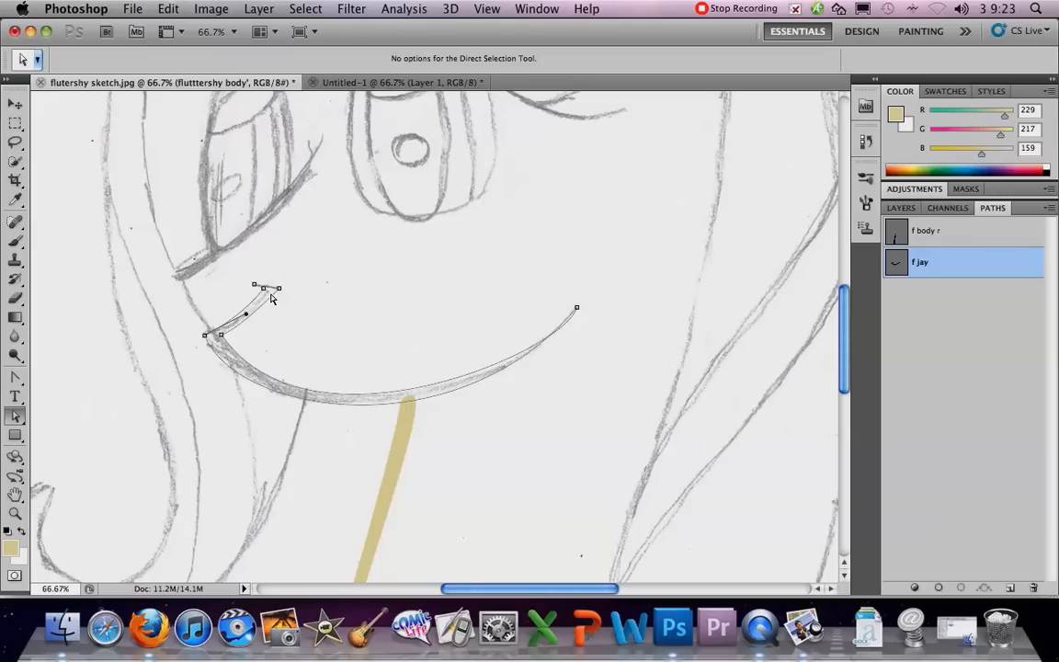
left_click_drag(269, 294, 273, 288)
Step: Add an anchor point beside the mouth tip of the f jay path, adjust its curve handles and move it slightly inward
left_click(15, 379)
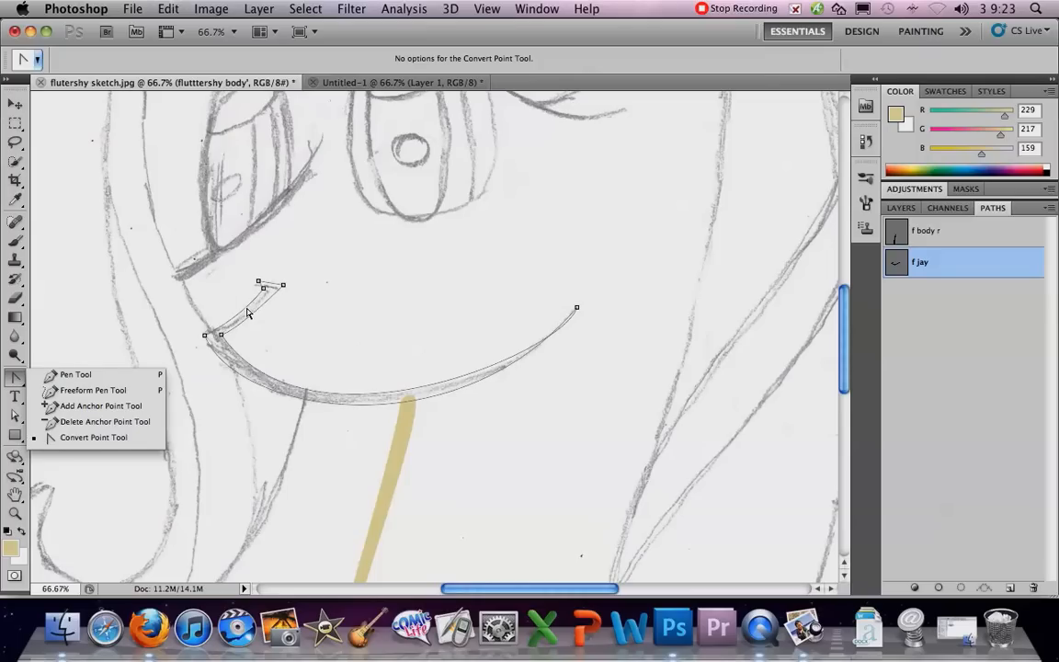
left_click(83, 405)
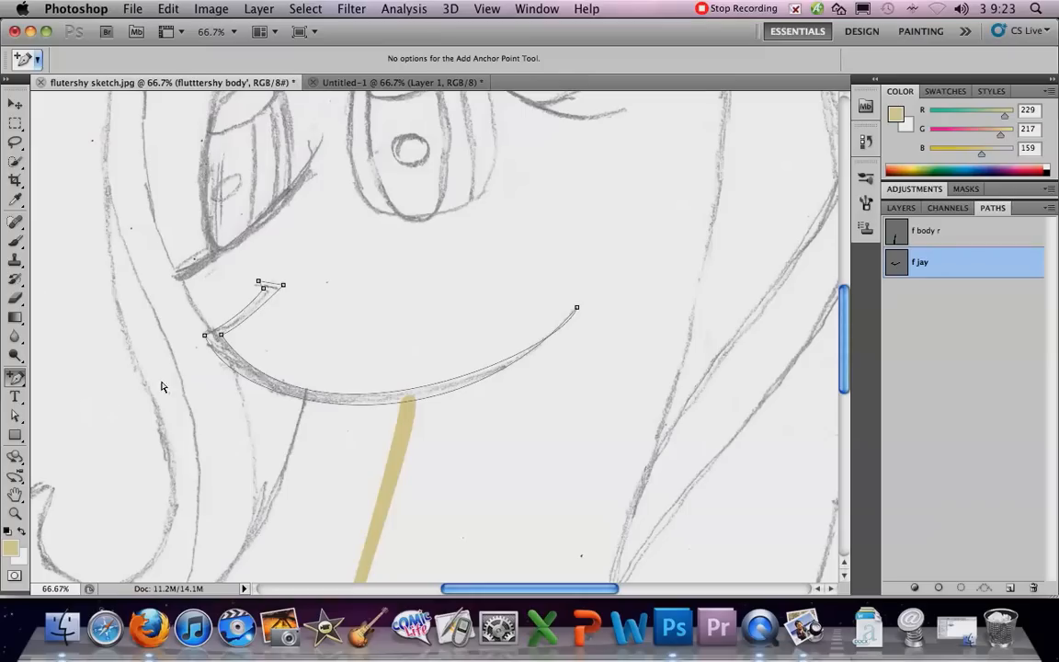
left_click(275, 290)
left_click_drag(21, 385, 57, 437)
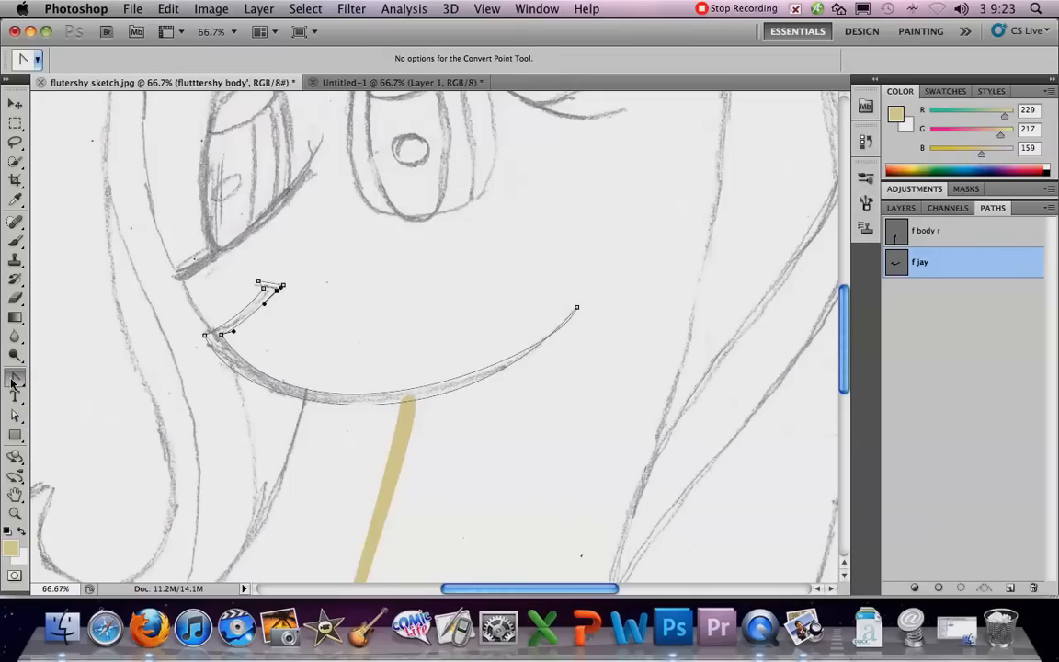
left_click_drag(11, 379, 8, 380)
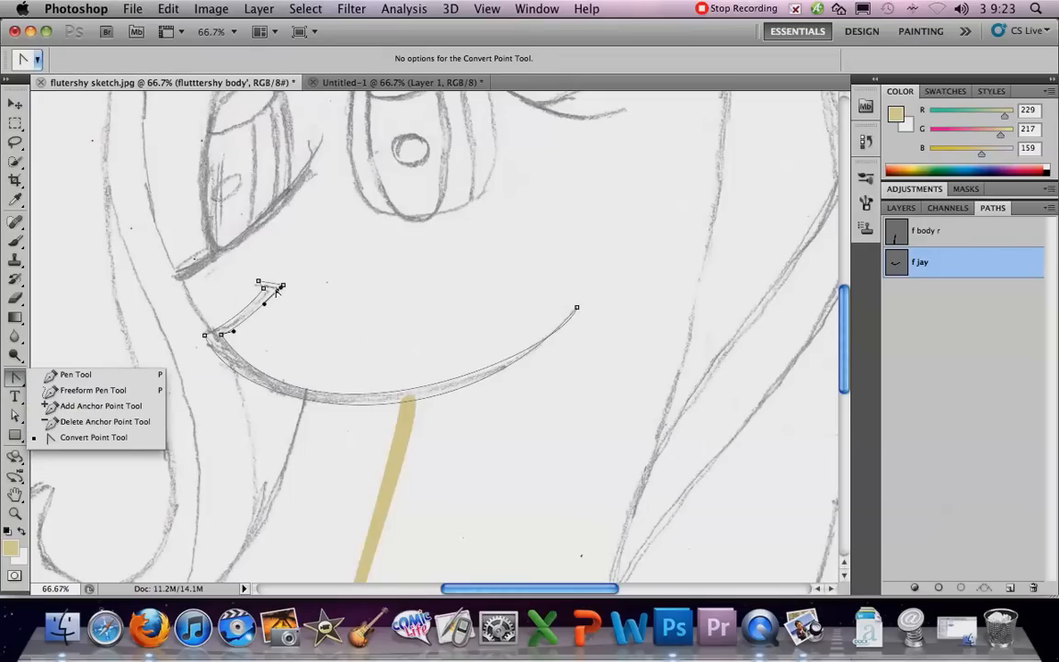
left_click(276, 290)
left_click(13, 415)
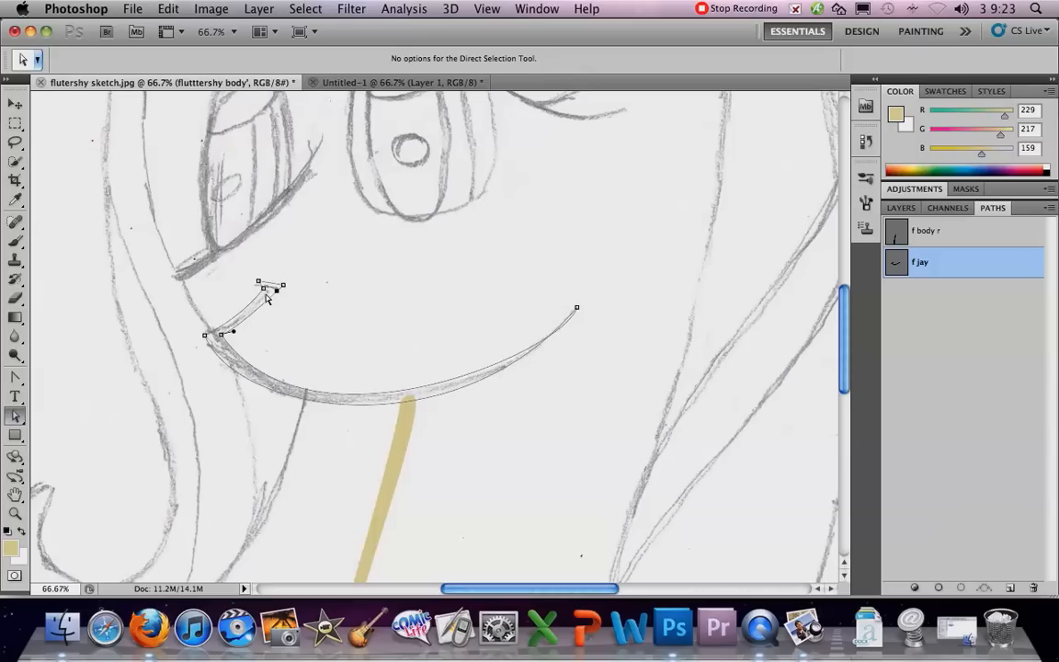
left_click_drag(276, 292, 270, 294)
Step: Adjust the jaw curve handles of the f jay path so the line tapers evenly toward the cheek end
left_click(330, 335)
left_click(567, 320)
left_click_drag(533, 357, 540, 367)
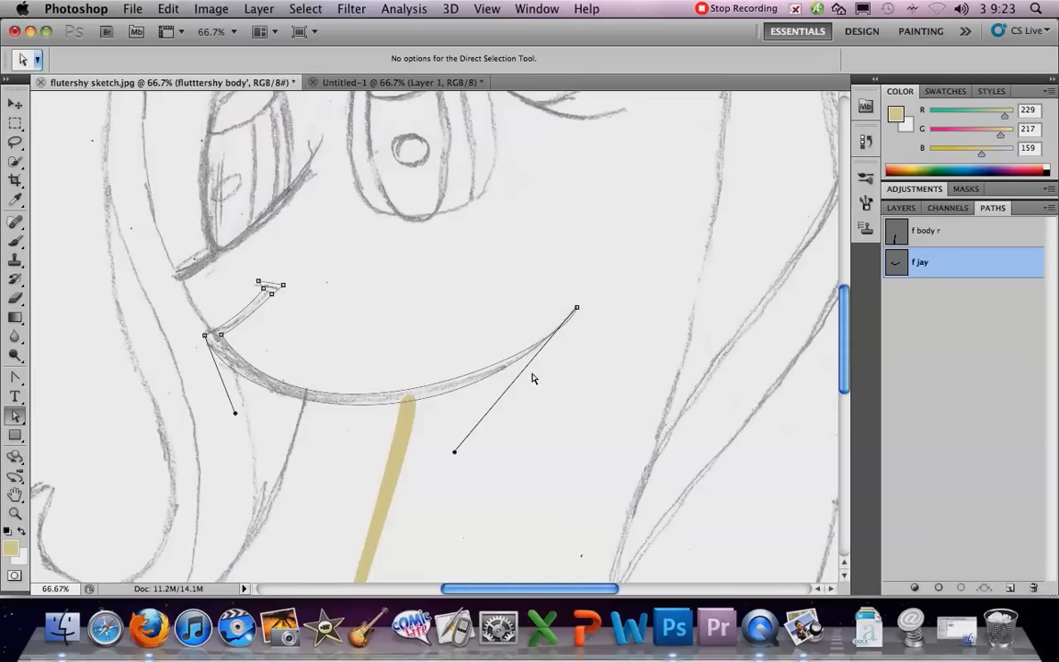
mouse_move(462, 453)
left_mouse_down()
mouse_move(526, 441)
mouse_move(474, 448)
left_mouse_up()
left_click(480, 370)
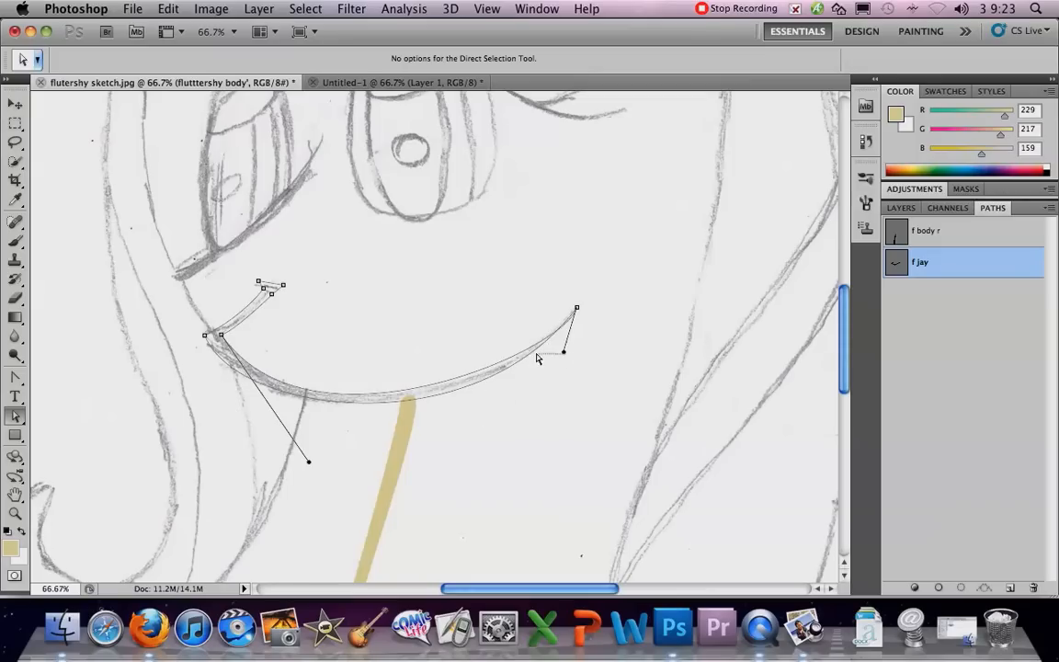
left_click(560, 350)
left_click(531, 349)
left_click_drag(561, 350, 522, 354)
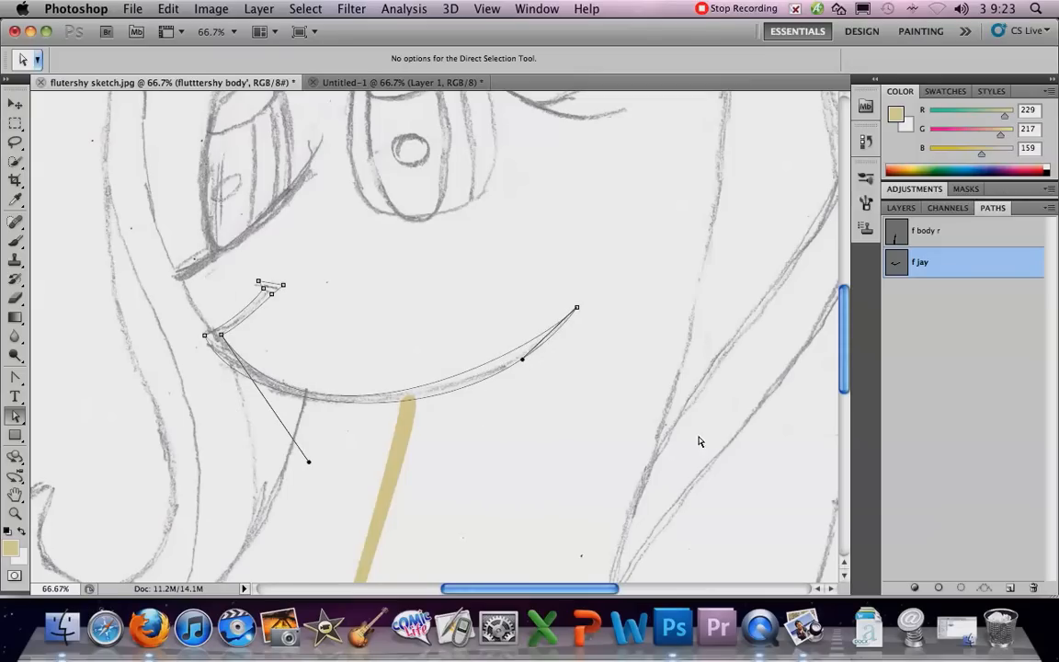
Step: Fill the f jay path with the tan foreground color on the flutttershy body' layer and deselect the path
left_click(915, 587)
left_click(931, 527)
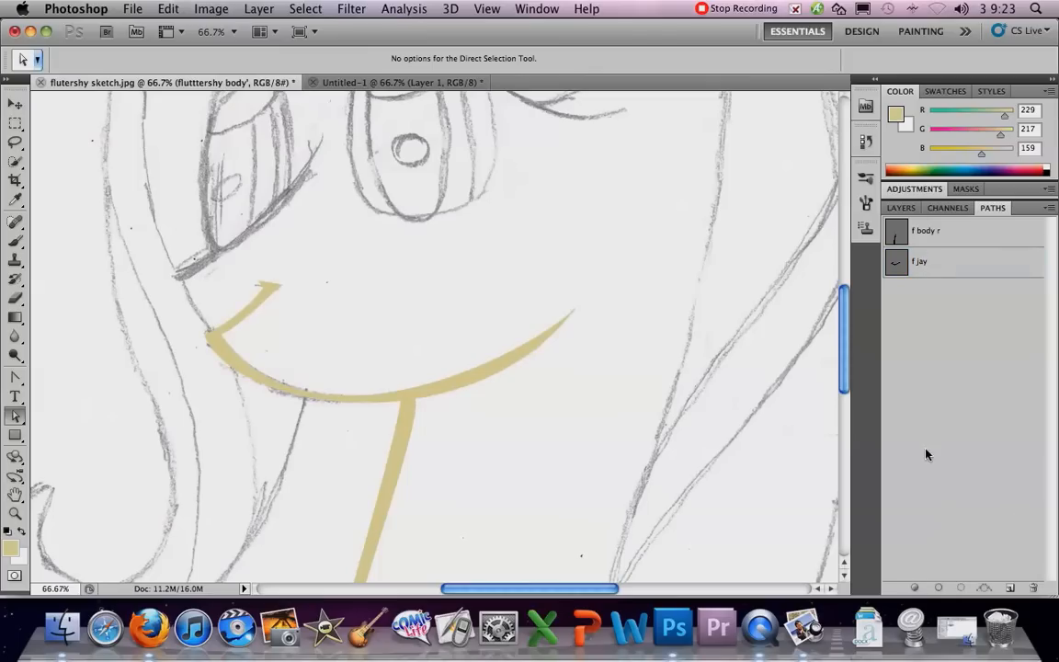
left_click(901, 207)
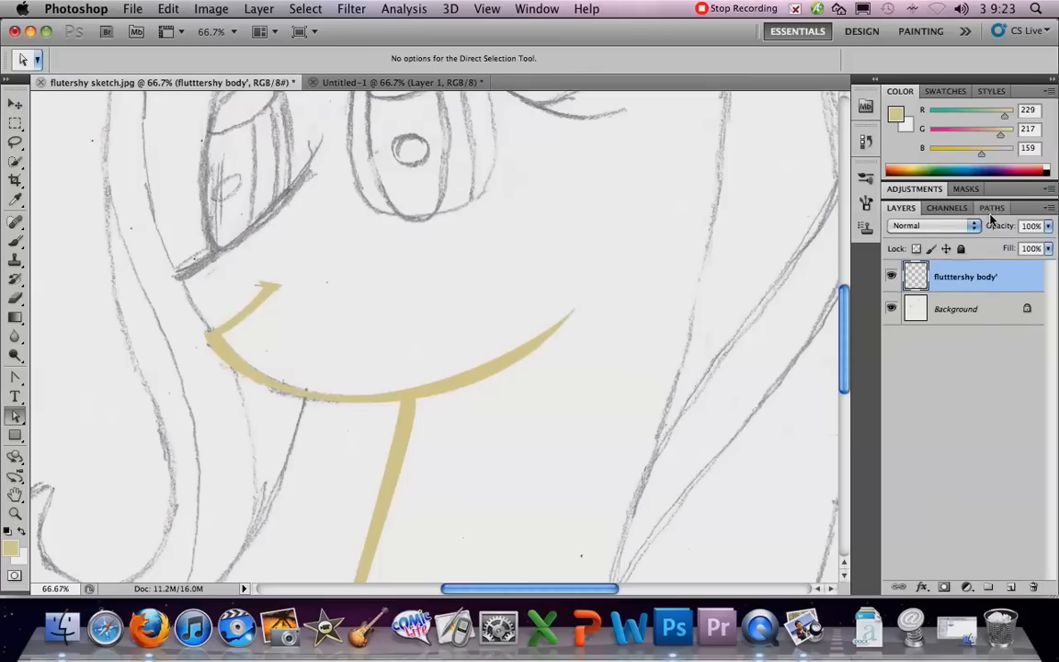
left_click(992, 208)
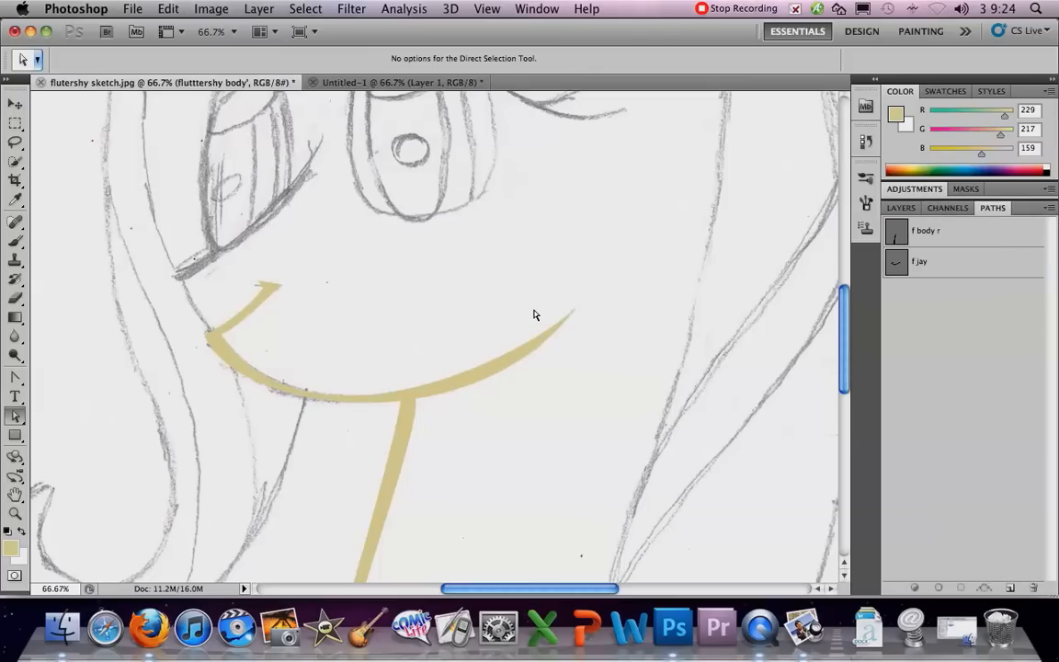
Step: Examine the filled jaw and body lines from the face down to the lower edge of the sketch
mouse_move(370, 270)
left_mouse_down()
mouse_move(493, 354)
mouse_move(540, 410)
mouse_move(488, 340)
left_mouse_up()
scroll(488, 340, "down", 5)
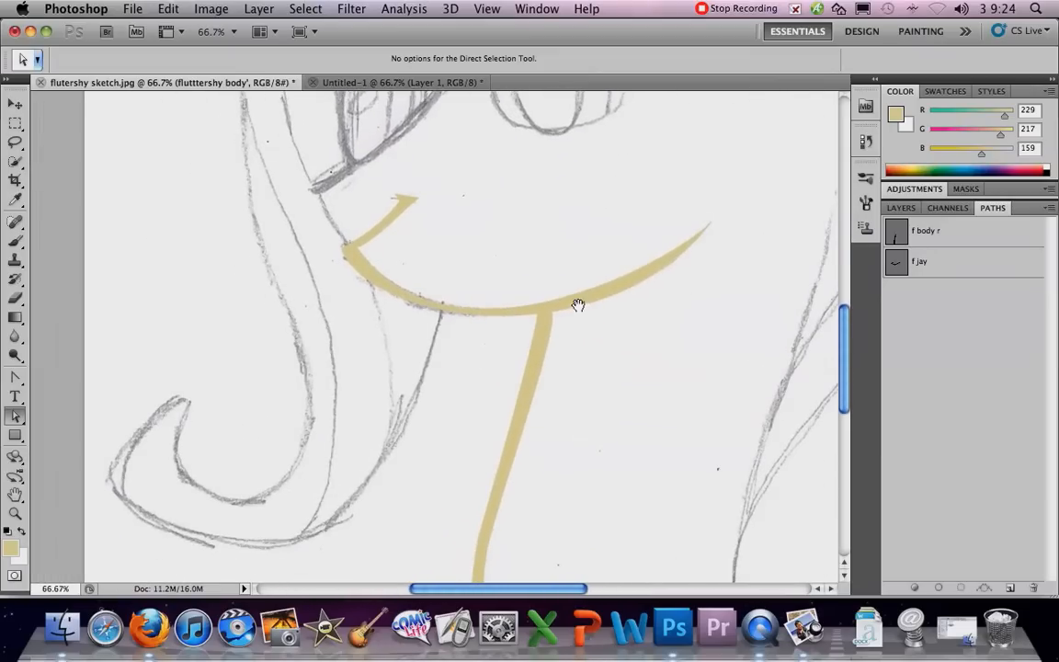
scroll(576, 323, "down", 4)
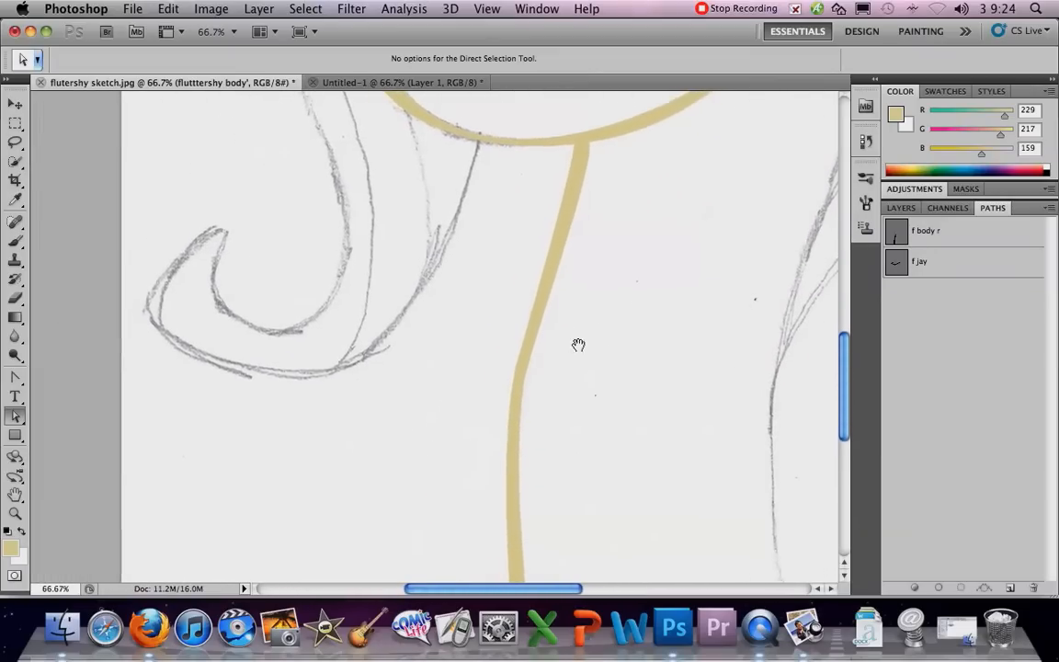
scroll(601, 334, "up", 4)
scroll(581, 401, "down", 5)
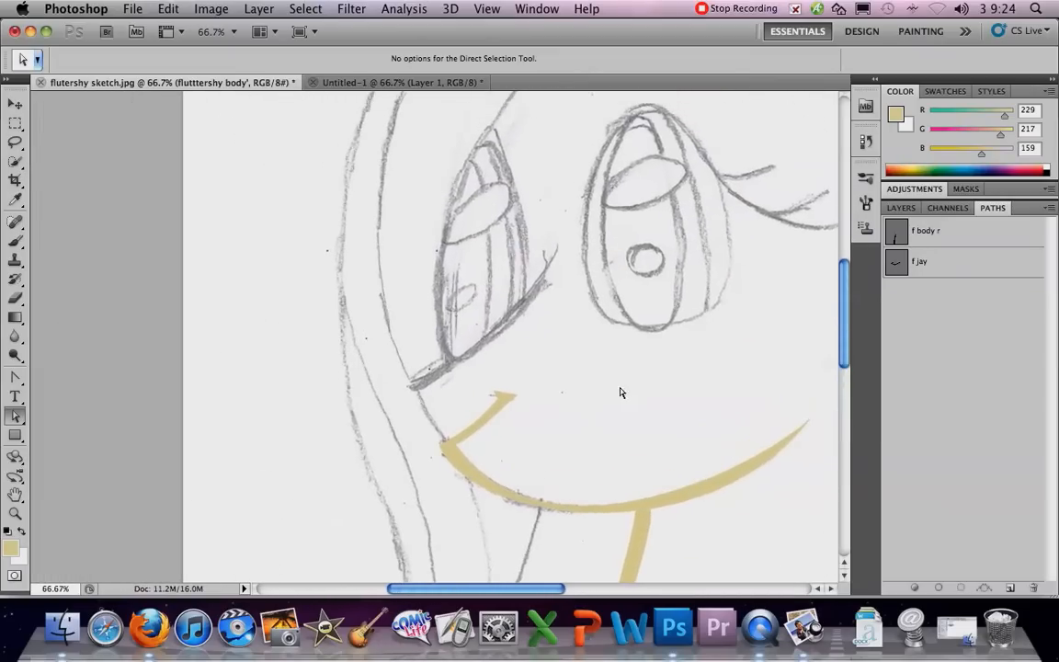
left_click_drag(766, 260, 764, 253)
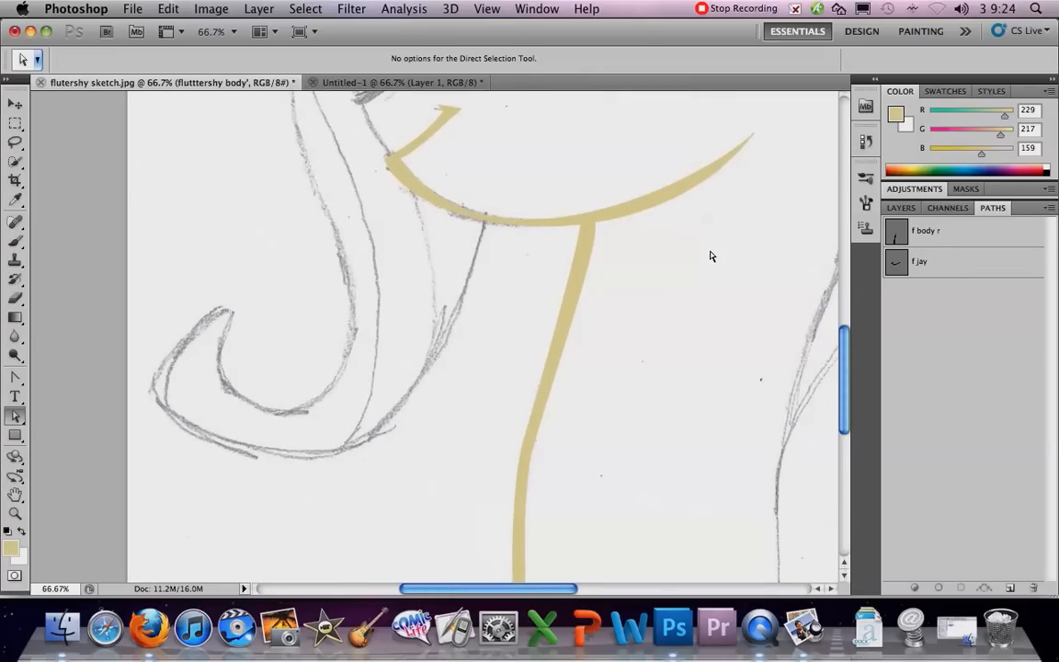
scroll(537, 294, "down", 5)
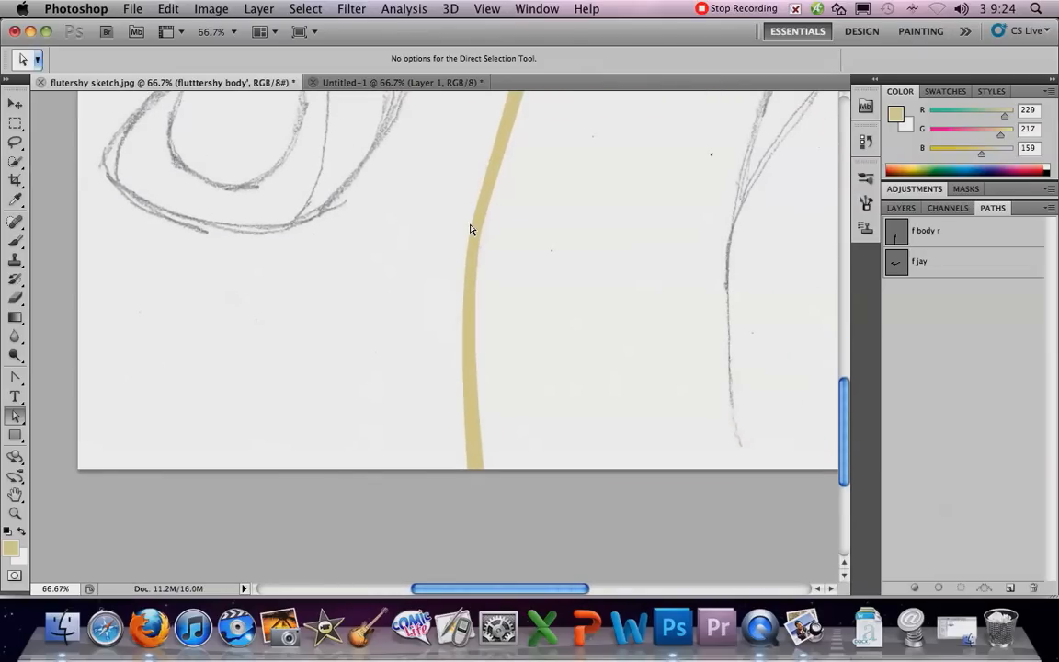
left_click(158, 8)
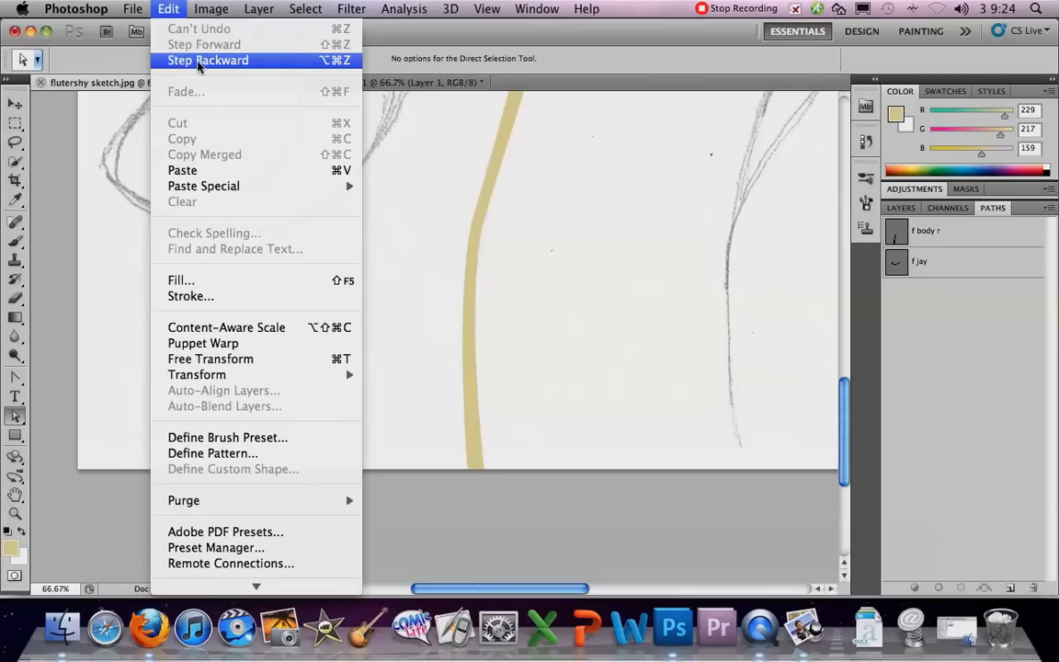
Step: Activate the f body r path and reshape the inner edge's curve below the chest bend with the Convert Point tool
left_click(951, 266)
left_click(964, 269)
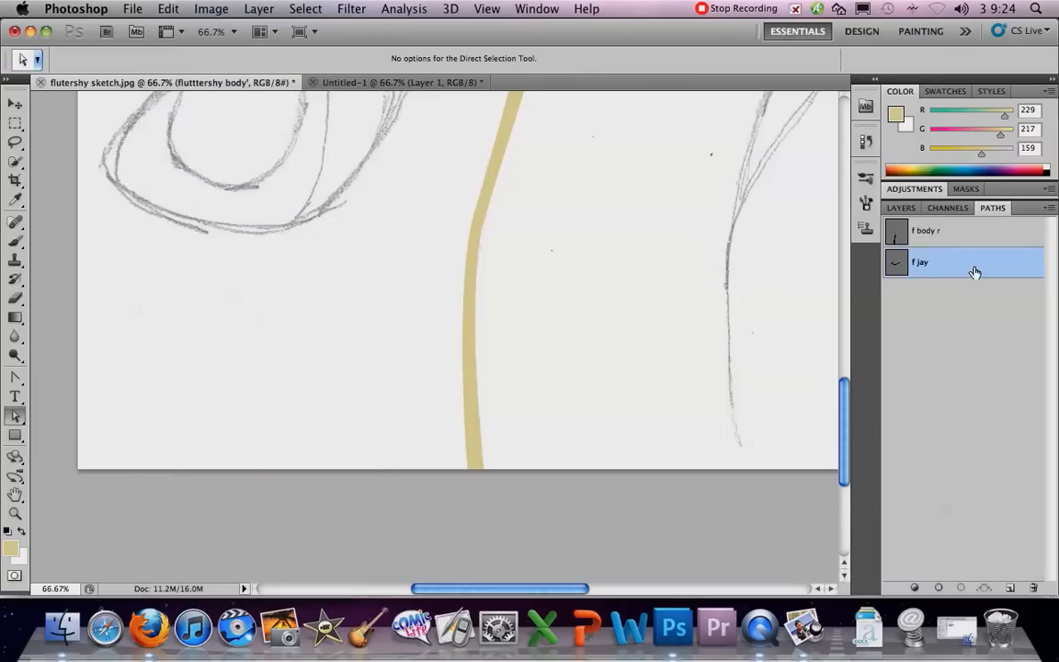
scroll(745, 340, "up", 10)
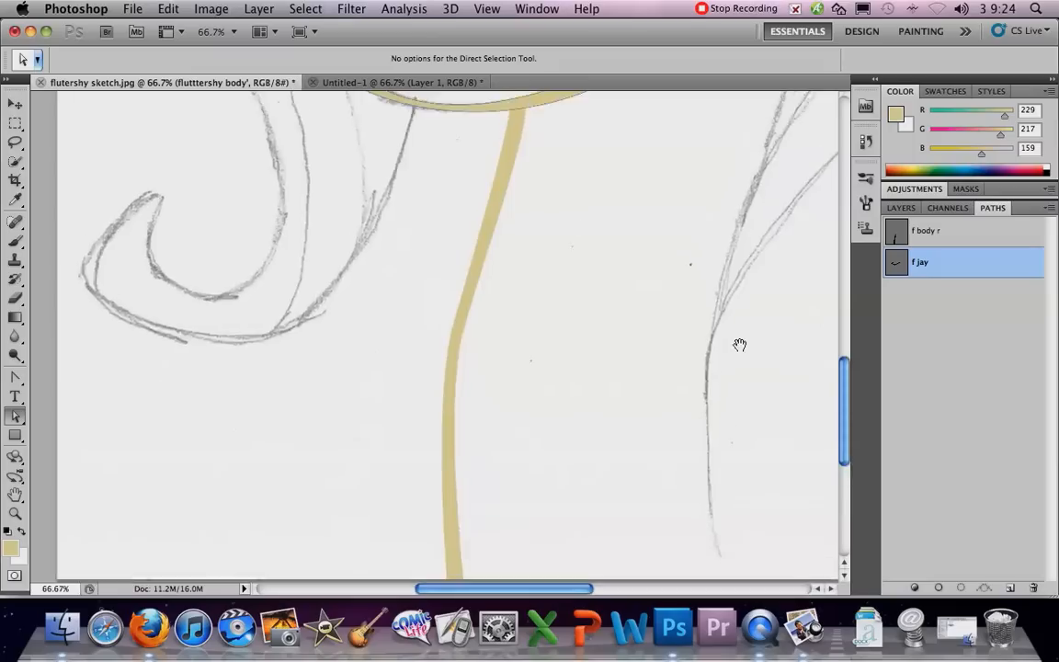
left_click(951, 244)
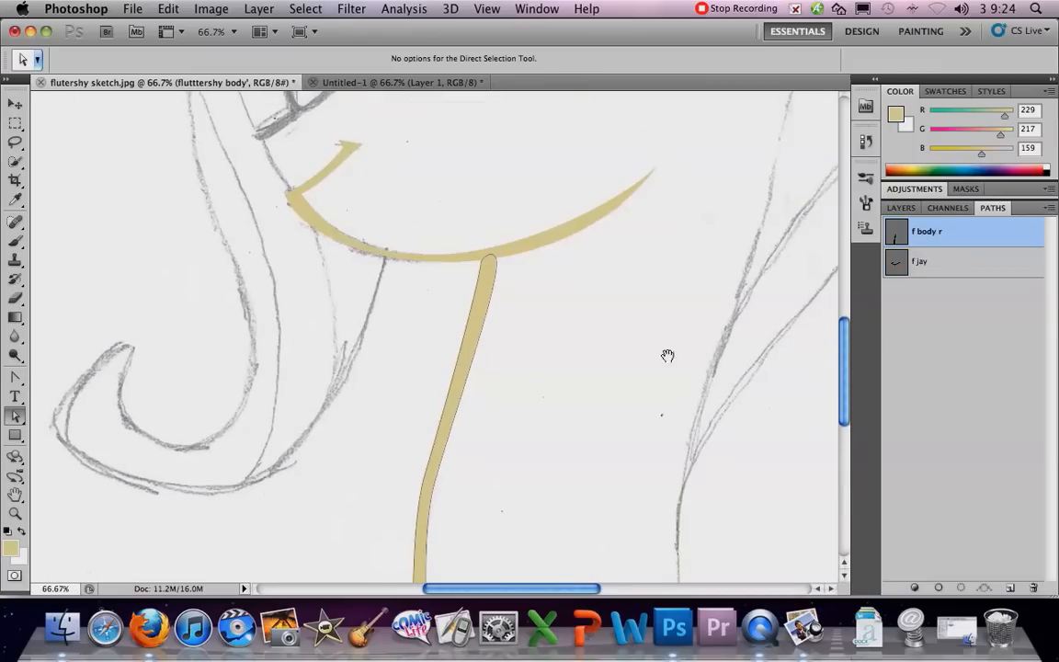
scroll(669, 355, "down", 5)
scroll(669, 355, "left", 2)
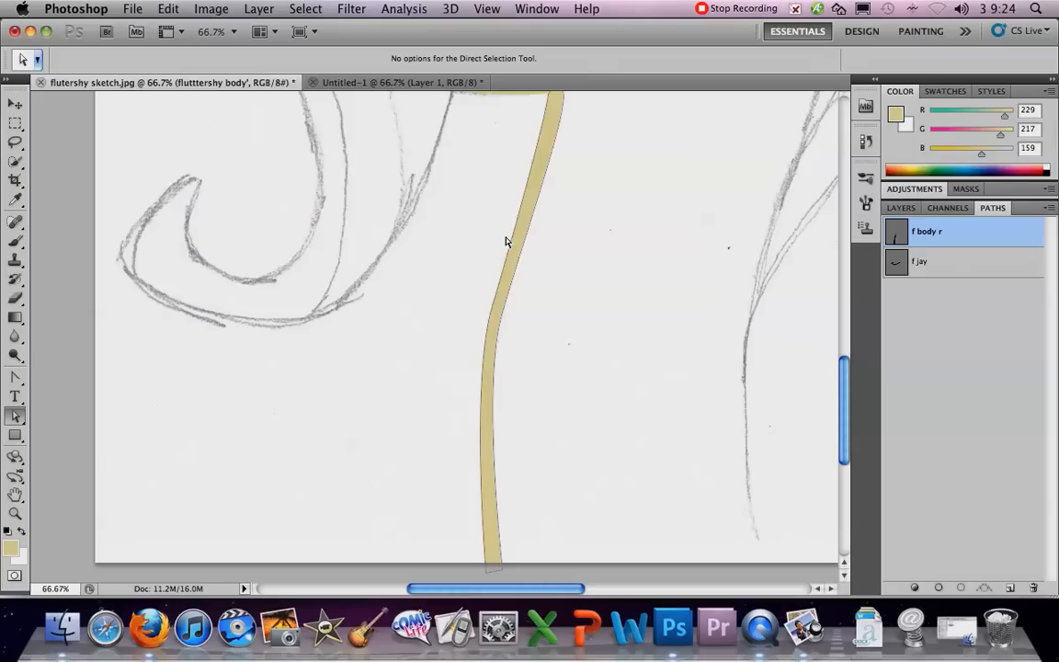
left_click(16, 375)
right_click(502, 321)
left_click(495, 326)
left_click(9, 381)
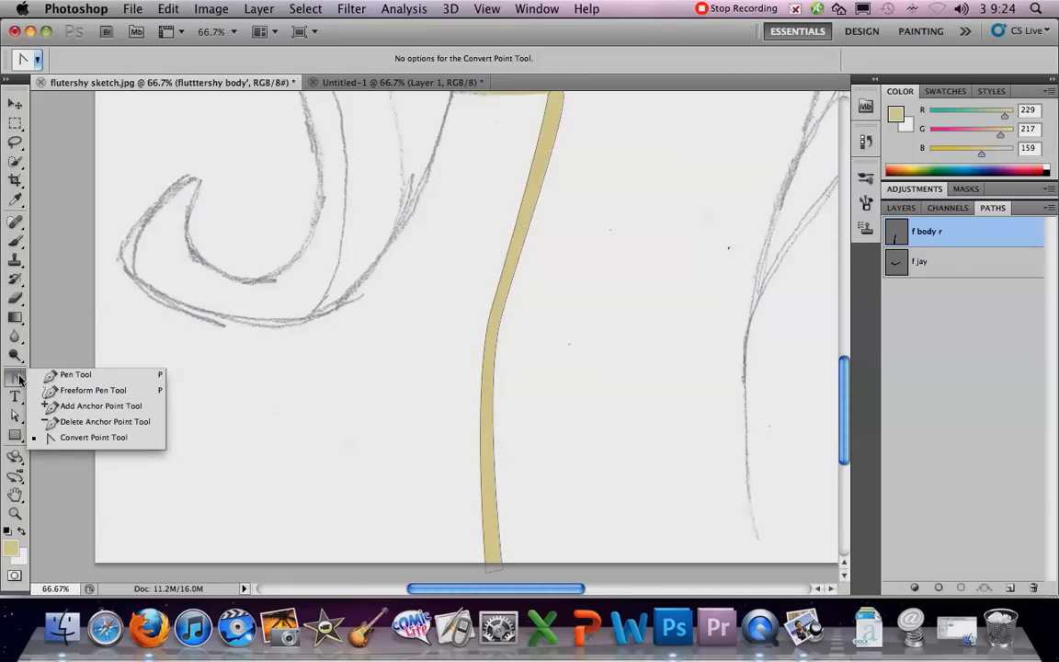
left_click(496, 322)
left_click(497, 322)
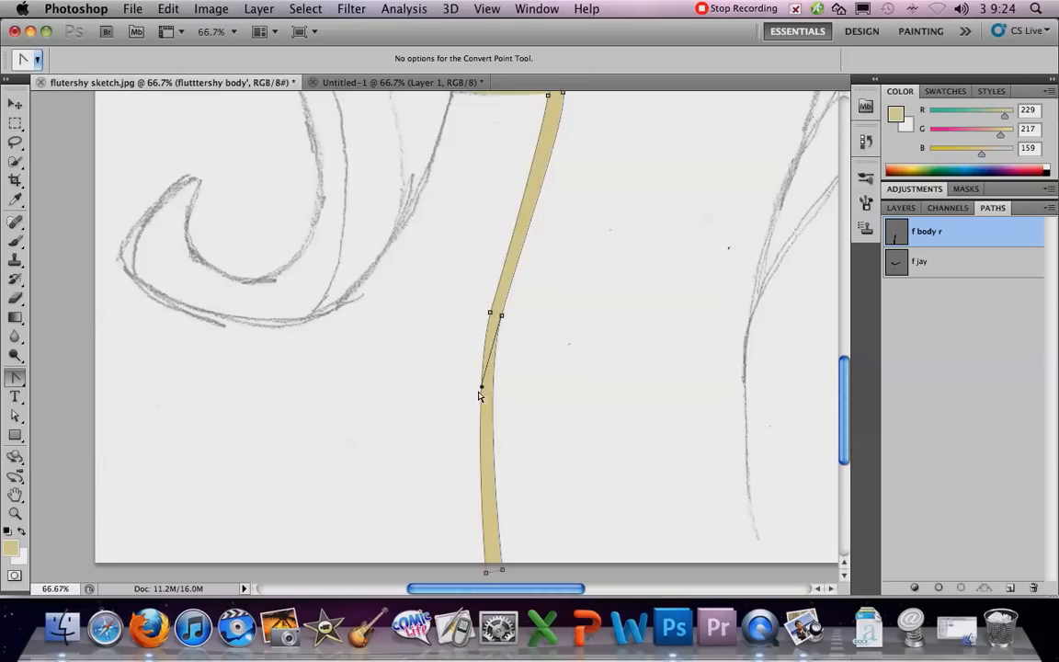
left_click_drag(482, 391, 489, 393)
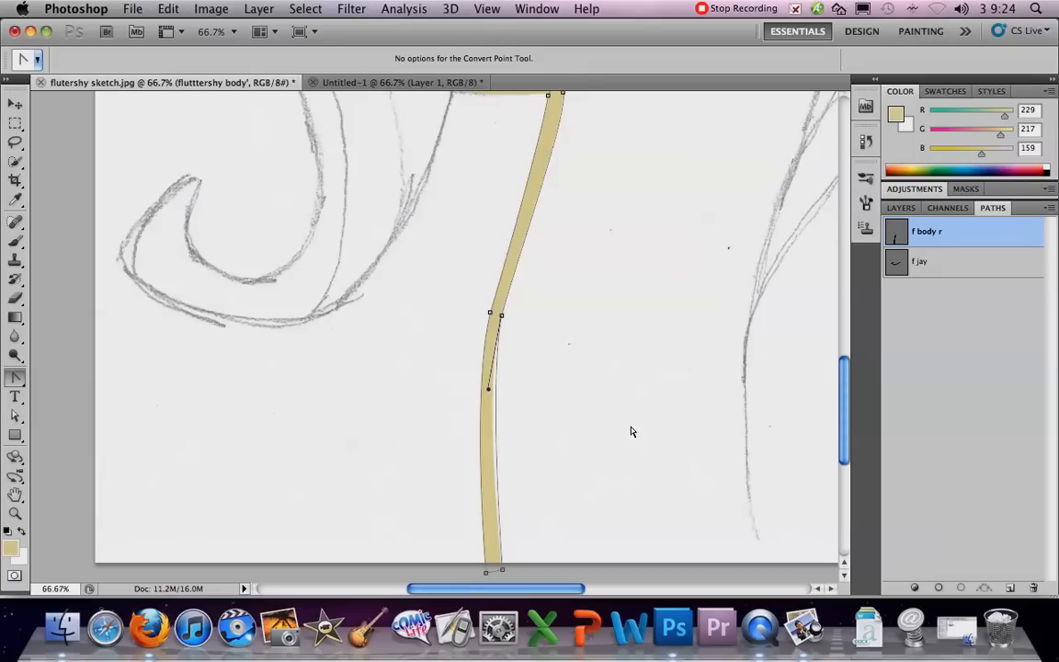
Step: Reshape the f body r path's inner edge between the neck top and the chest bend with the Convert Point tool so it narrows
left_click(516, 265)
left_click_drag(520, 244, 513, 243)
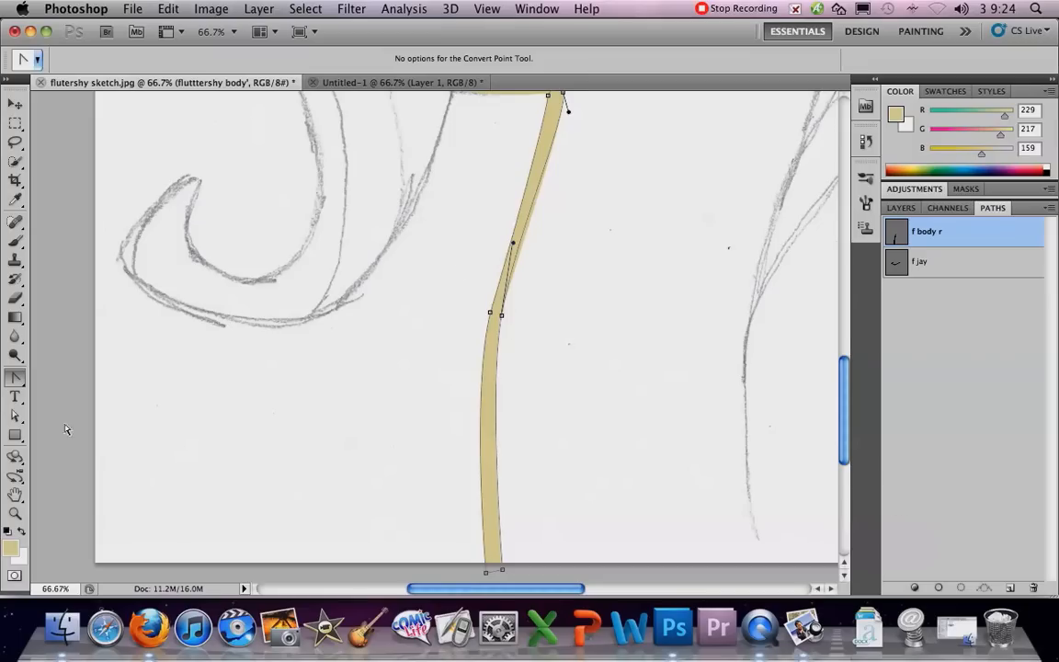
key("z")
left_click(493, 196)
left_click(546, 219)
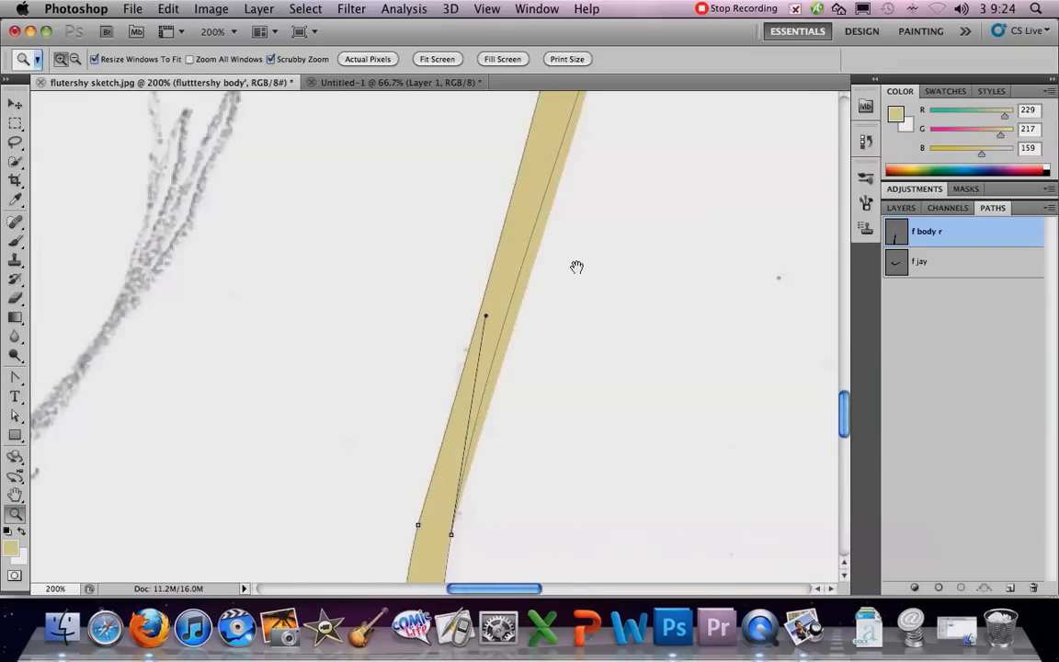
left_click_drag(564, 255, 534, 236)
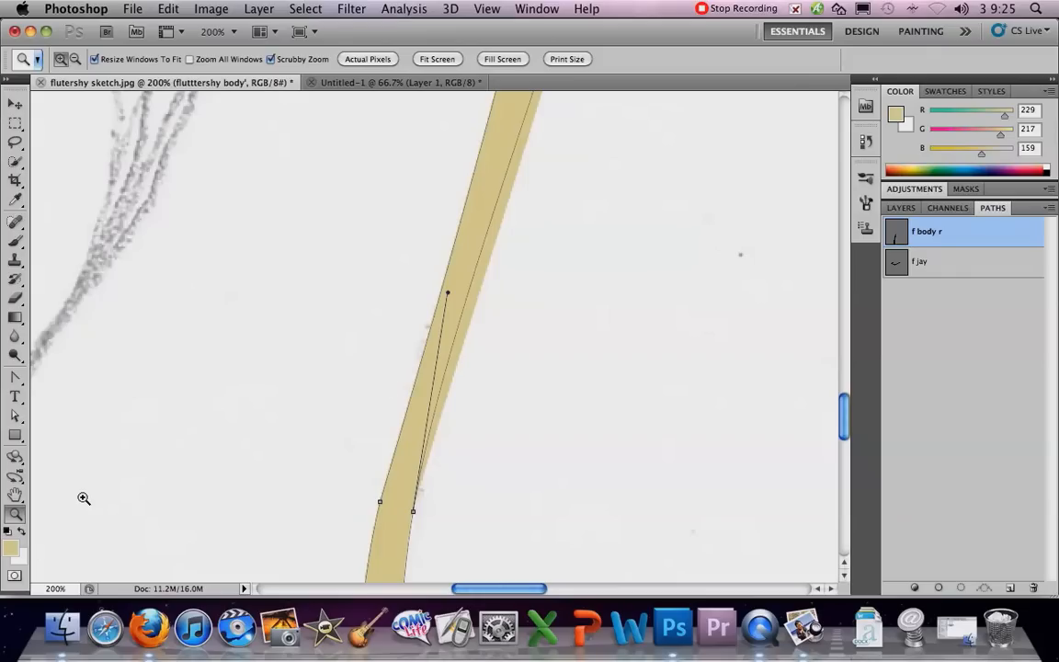
key("alt")
left_click(210, 460, "alt")
left_click(209, 459, "alt")
left_click(209, 460, "alt")
left_click_drag(300, 439, 442, 388)
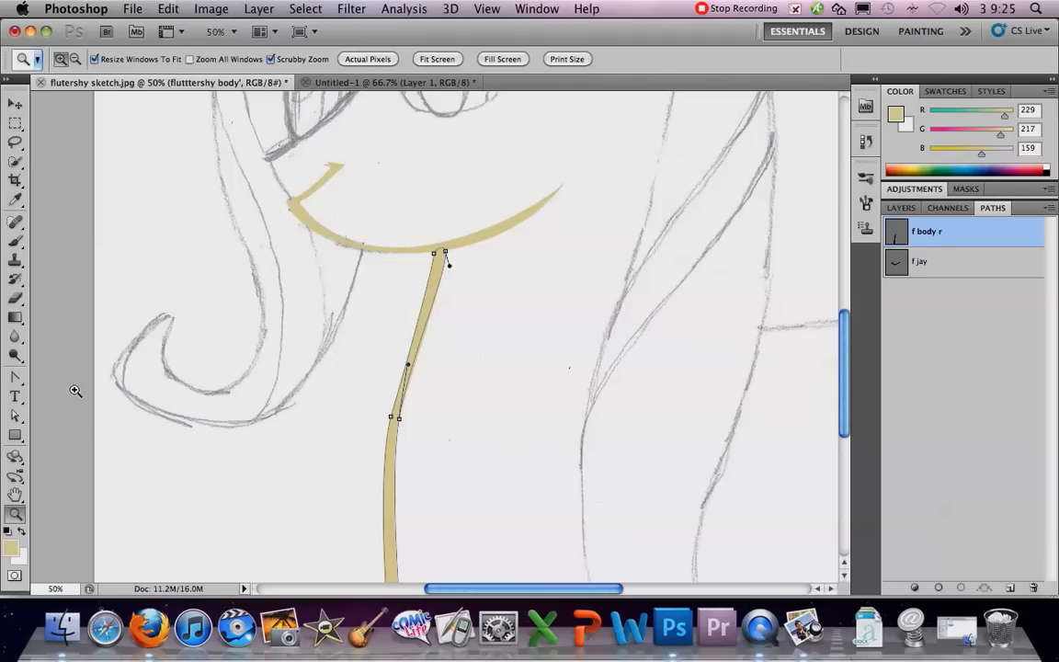
Step: Try erasing the filled body line with the soft, semi-transparent Eraser and undo the strokes
left_click(16, 299)
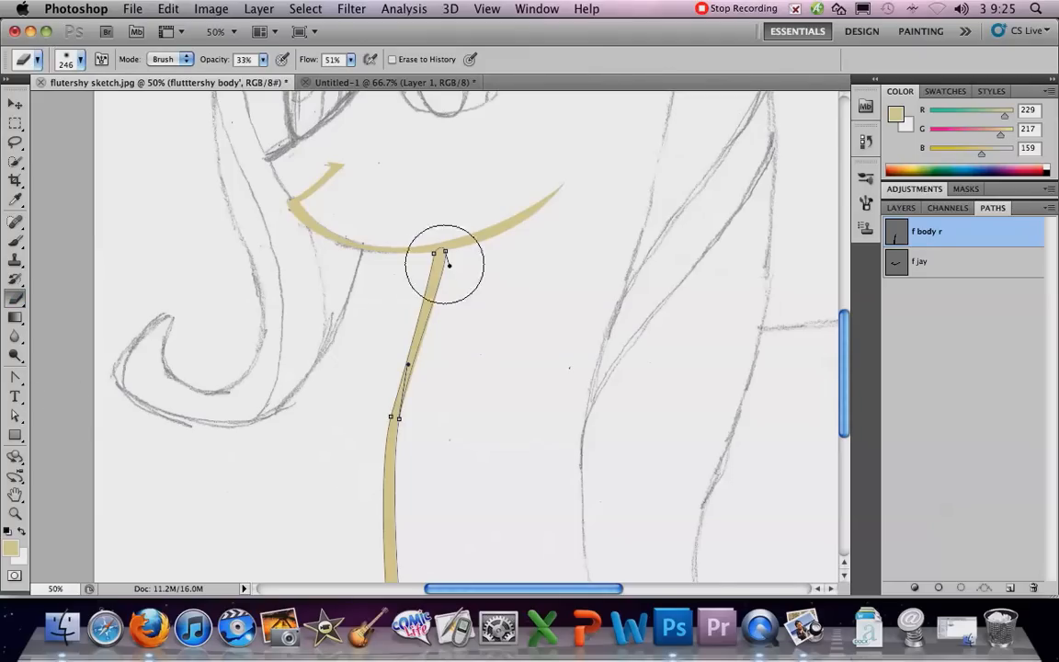
left_click(161, 16)
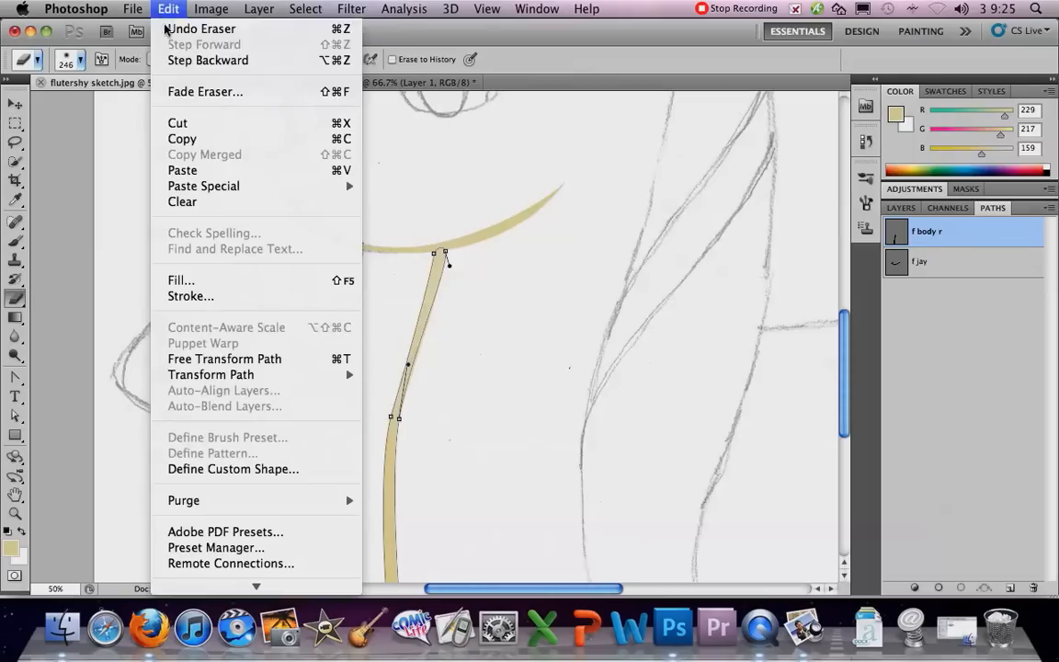
left_click(175, 55)
left_click(168, 11)
left_click(168, 11)
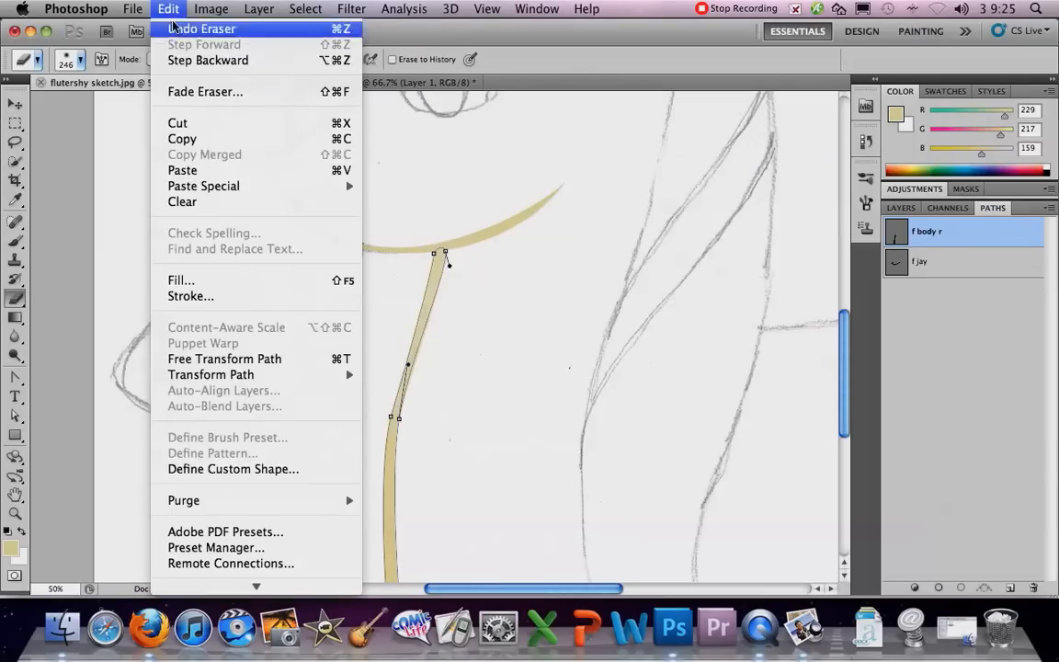
left_click(195, 61)
Step: Set the Eraser to 100% hardness, opacity and flow and erase the old tan fill along the body line
left_click(80, 59)
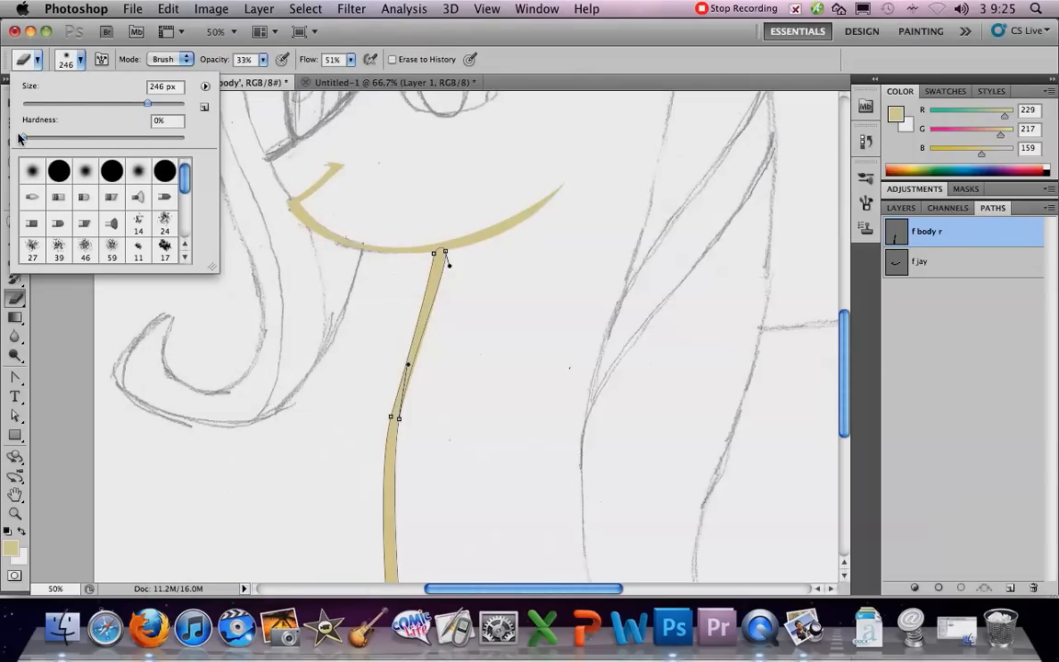
left_click_drag(61, 138, 193, 145)
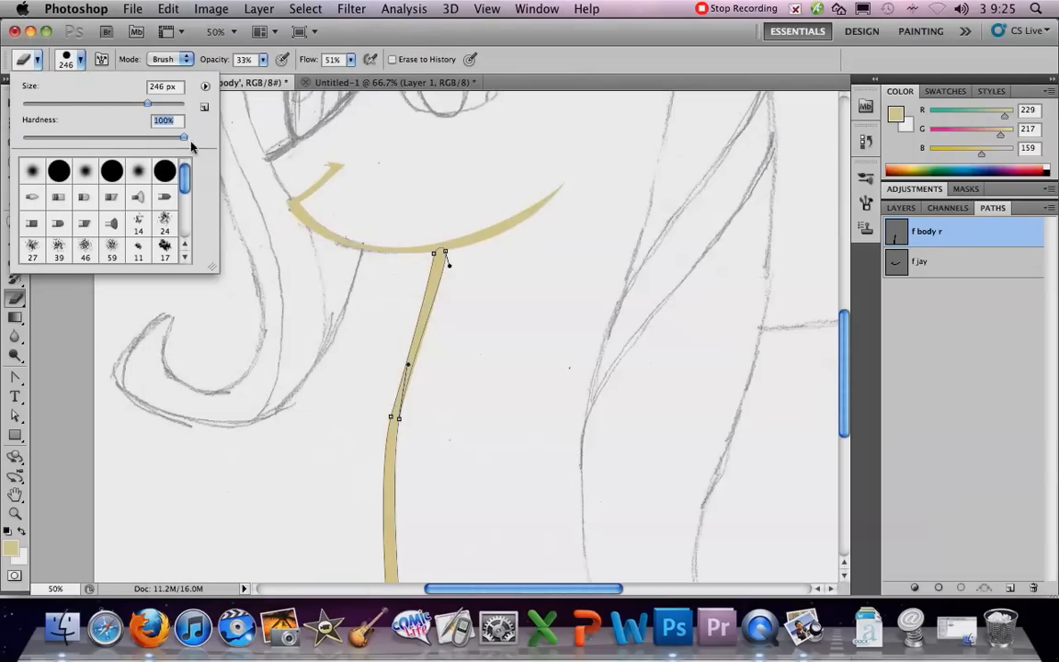
left_click(66, 57)
left_click_drag(196, 59, 406, 82)
scroll(466, 344, "down", 5)
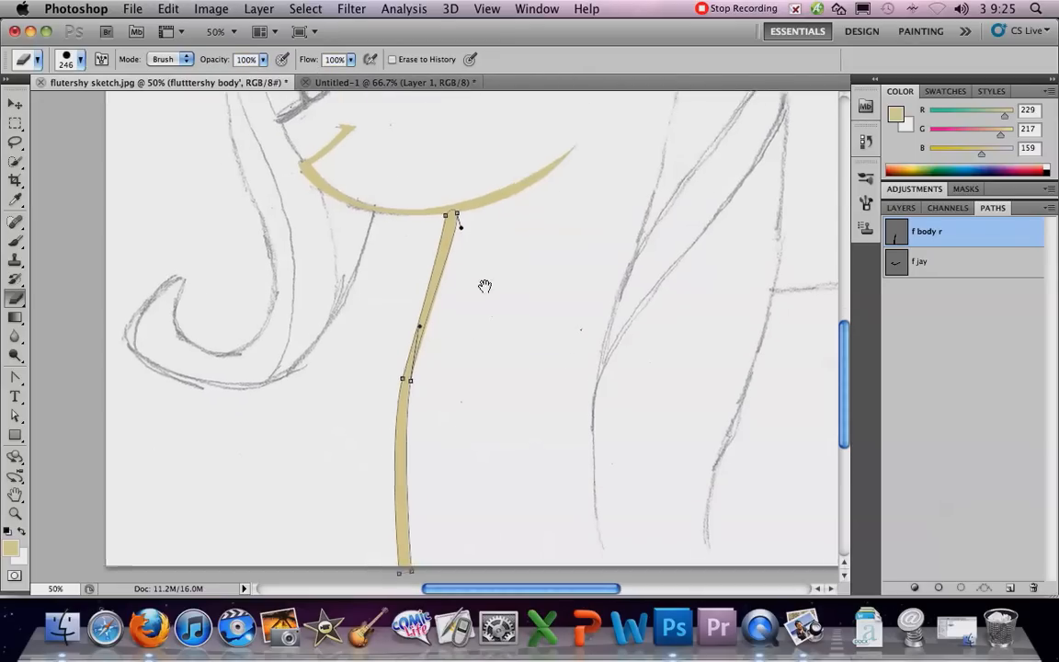
key("Return")
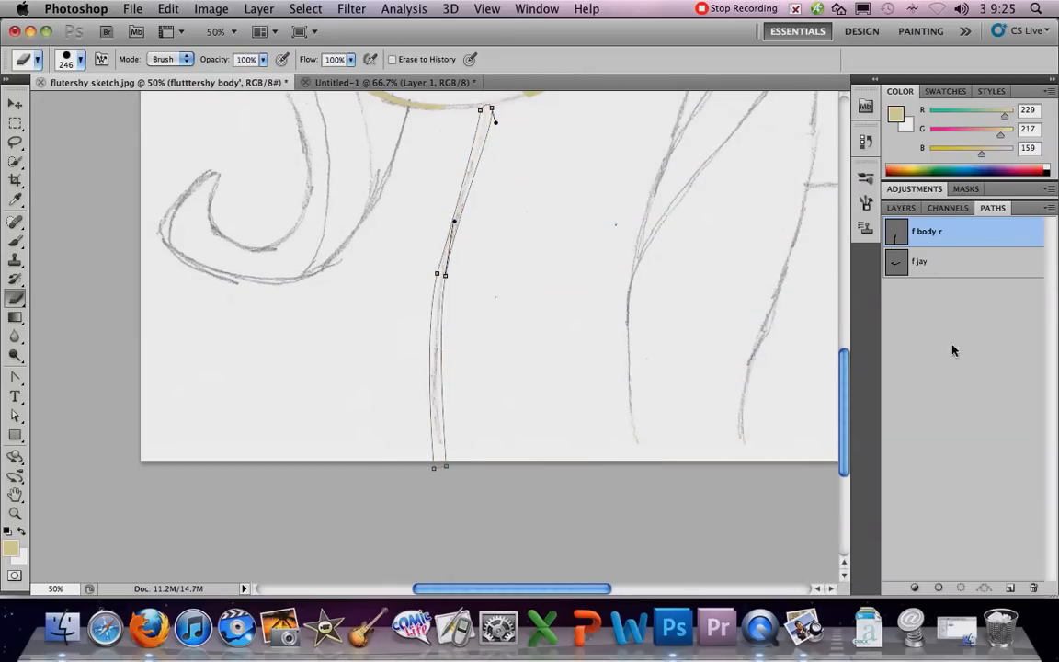
scroll(616, 275, "up", 3)
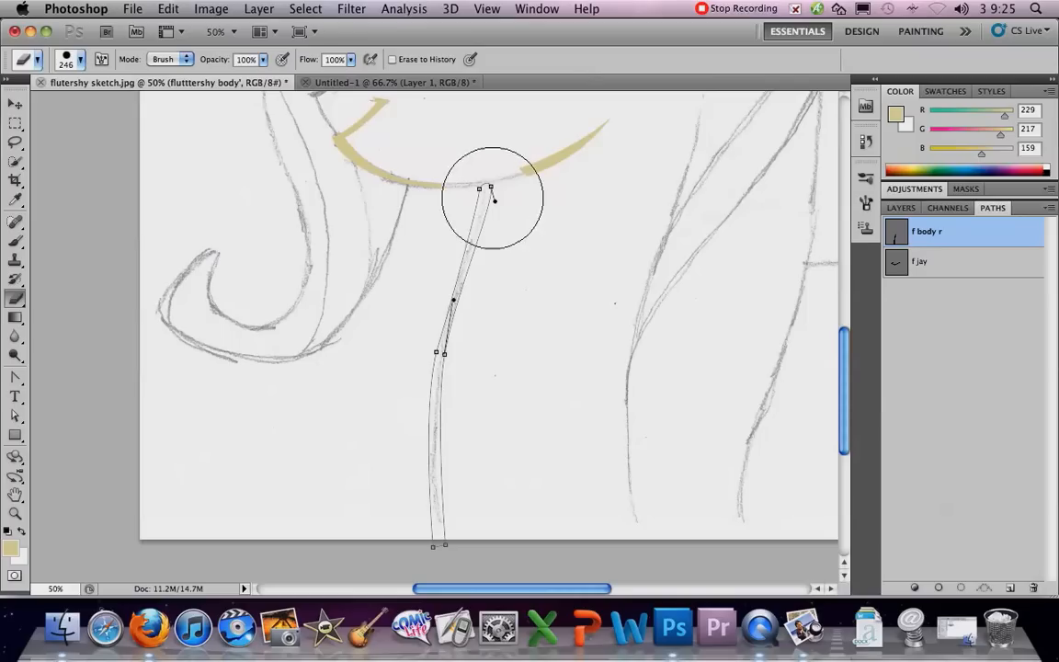
Step: Fill the f jay and f body r paths again with the tan foreground color and deselect them
left_click(941, 275)
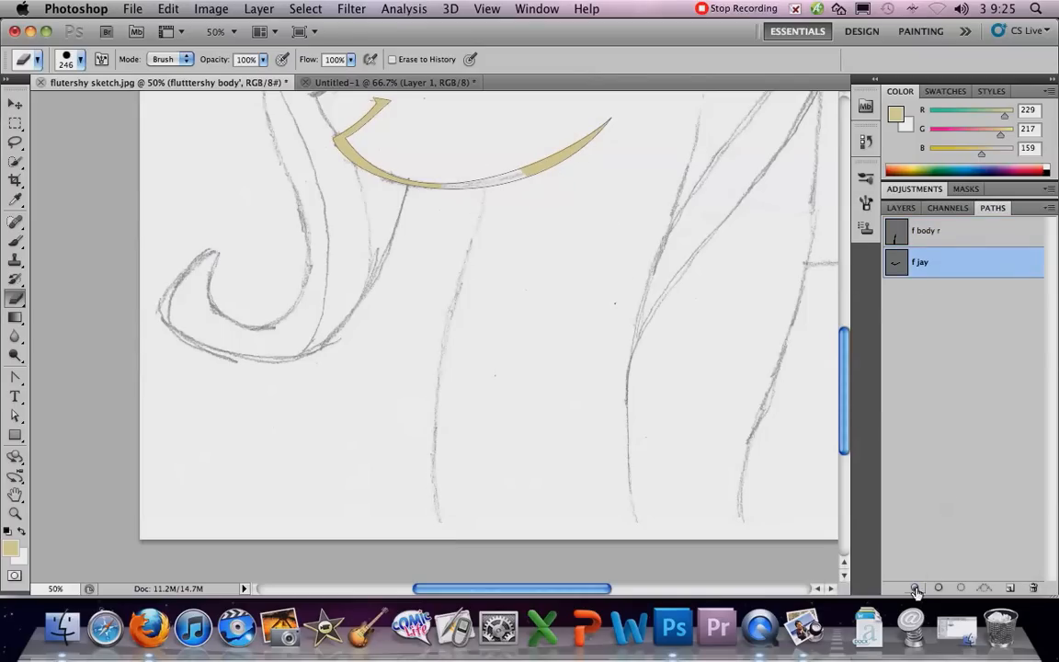
left_click(952, 236)
left_click(913, 581)
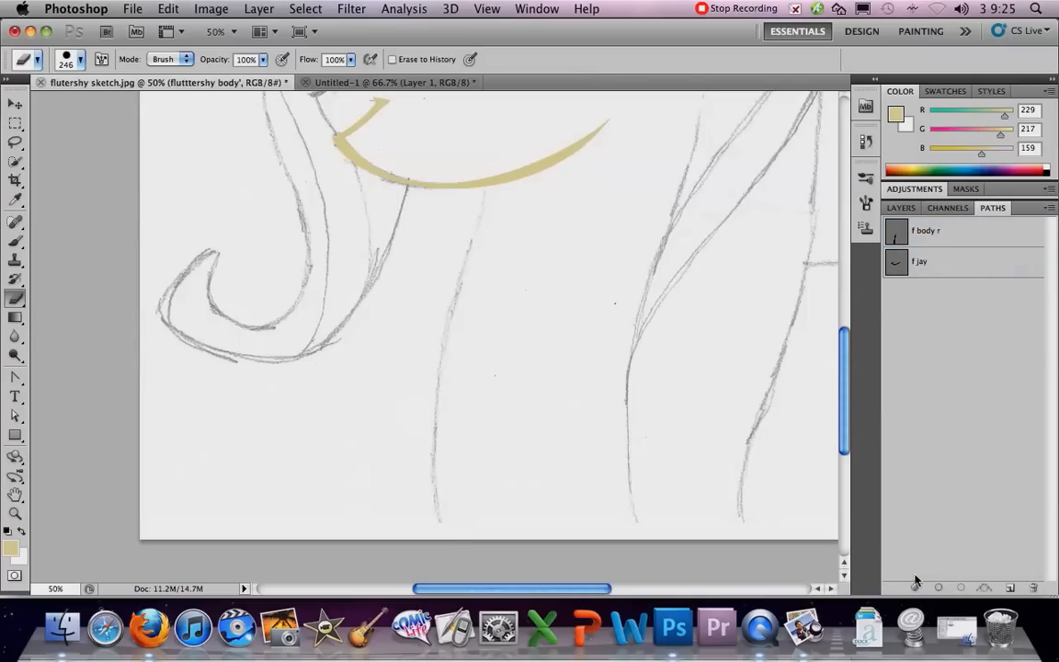
left_click(950, 241)
left_click(914, 588)
left_click(927, 503)
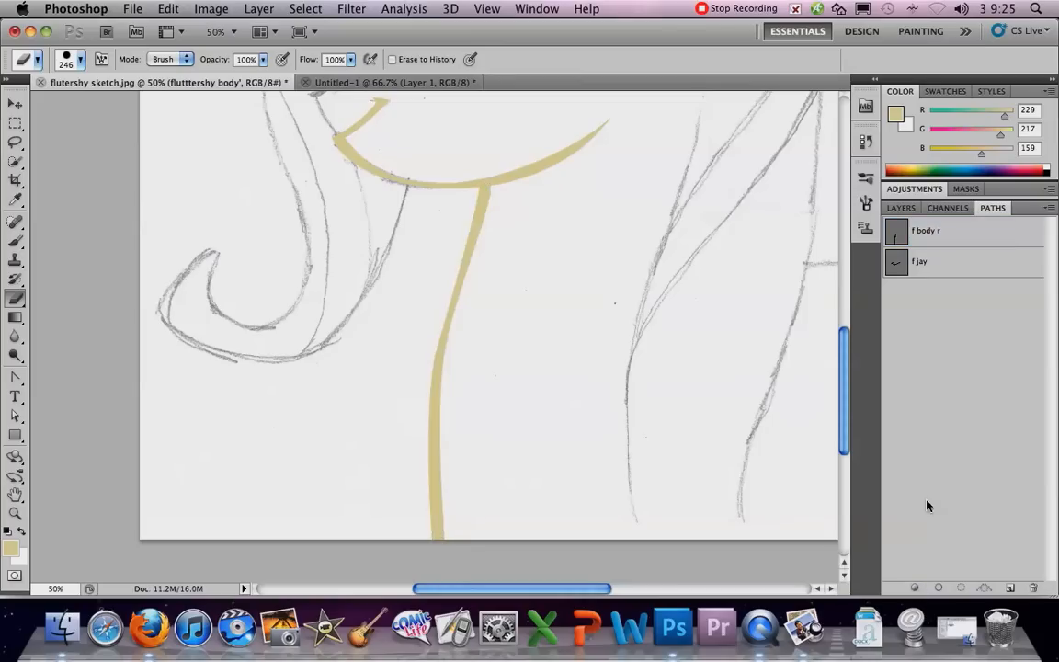
Step: Switch to the Pen tool and add a new layer named f hair directly above the Background layer
left_click_drag(682, 341, 744, 430)
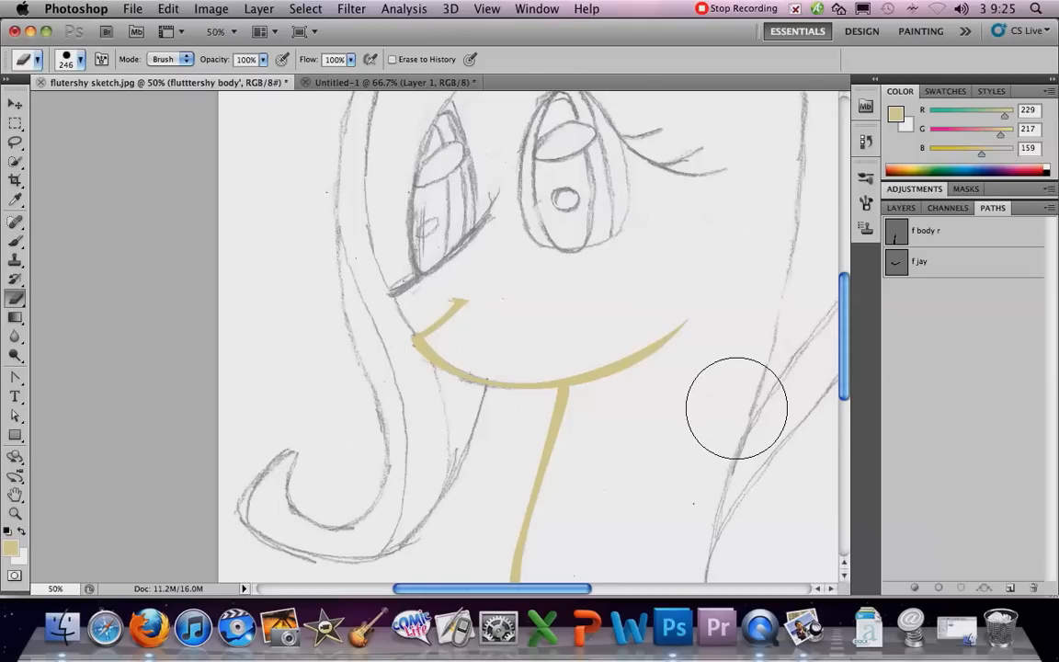
left_click(15, 378)
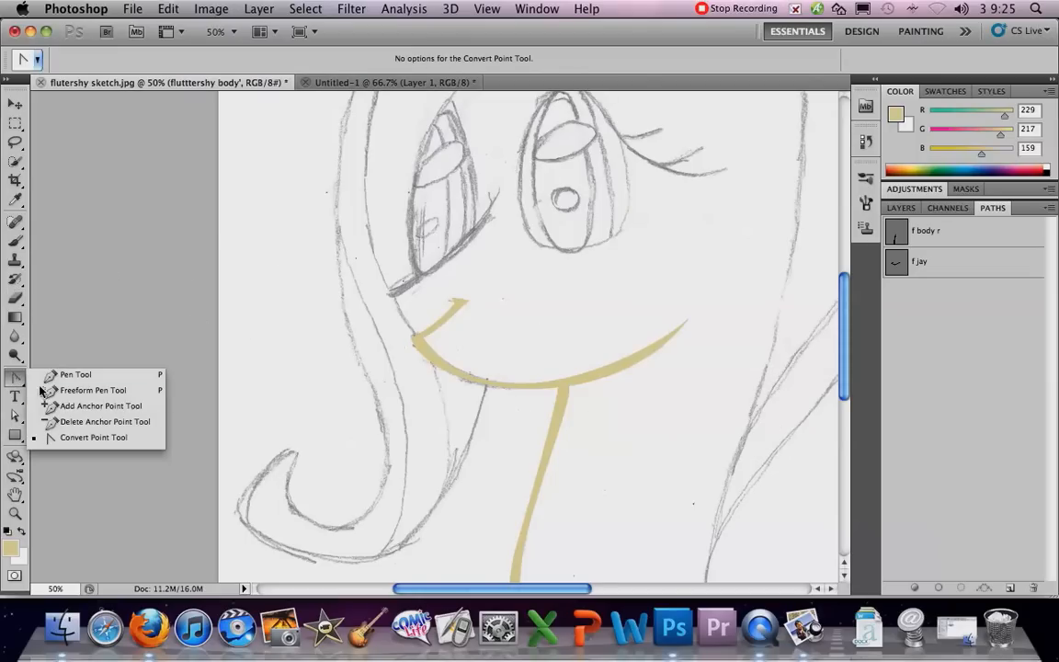
left_click(75, 374)
left_click_drag(447, 428, 463, 377)
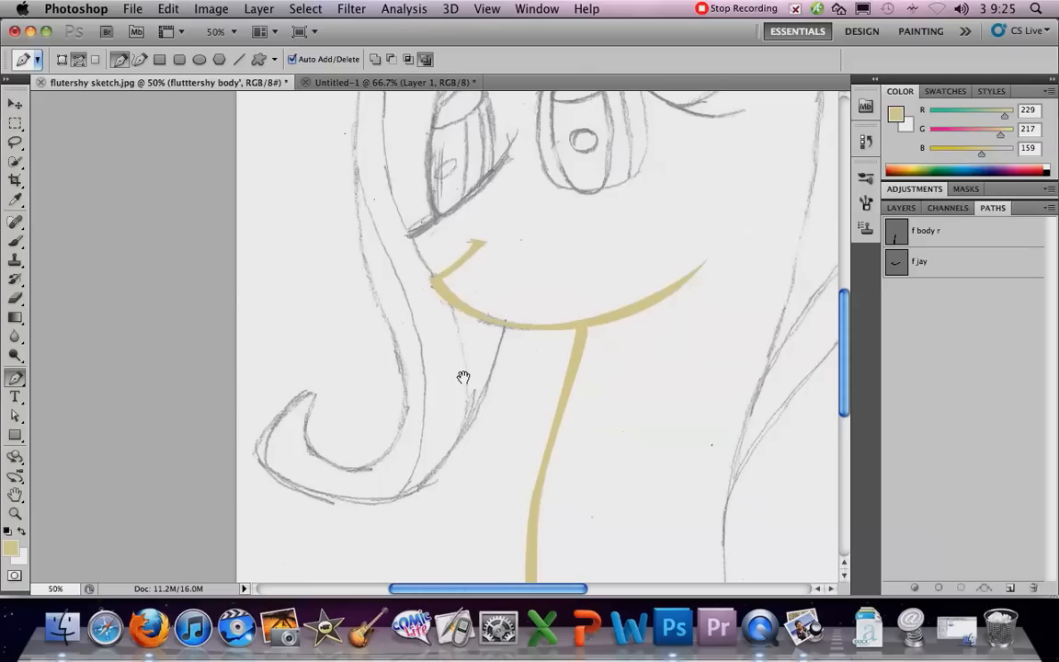
mouse_move(613, 283)
left_mouse_down()
mouse_move(659, 394)
mouse_move(615, 399)
mouse_move(570, 446)
mouse_move(638, 331)
left_mouse_up()
scroll(637, 332, "down", 5)
left_click(901, 208)
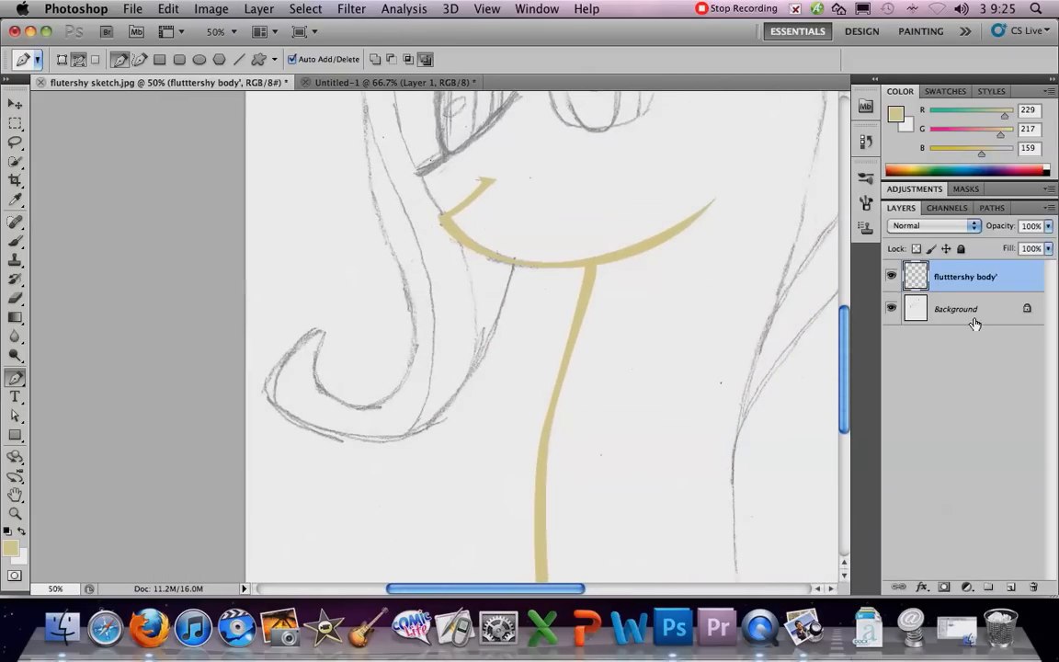
left_click(969, 317)
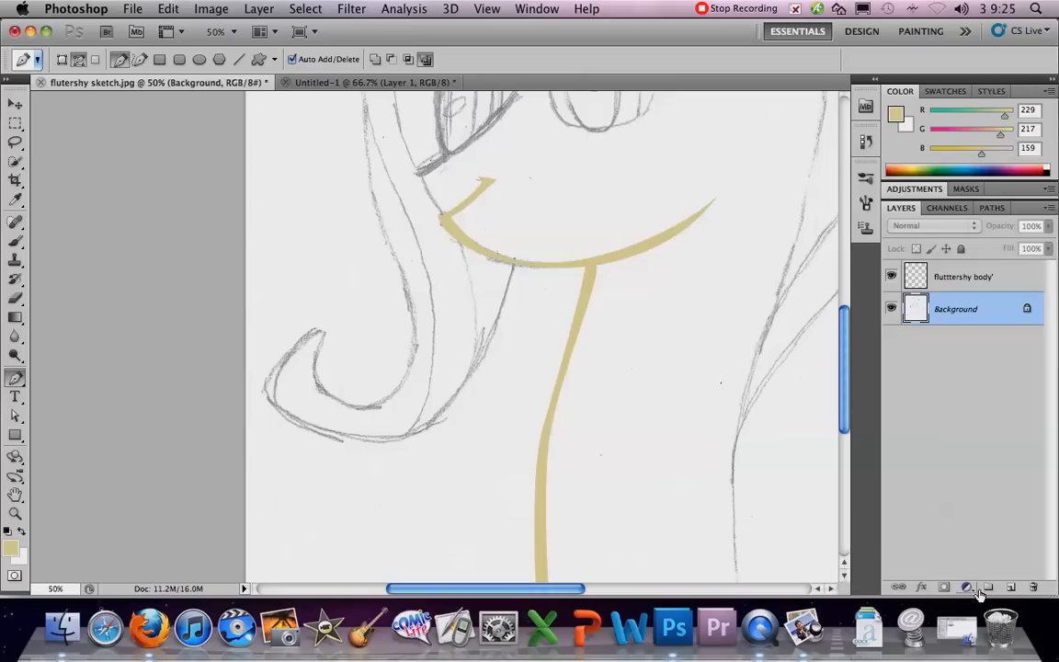
left_click(1009, 587)
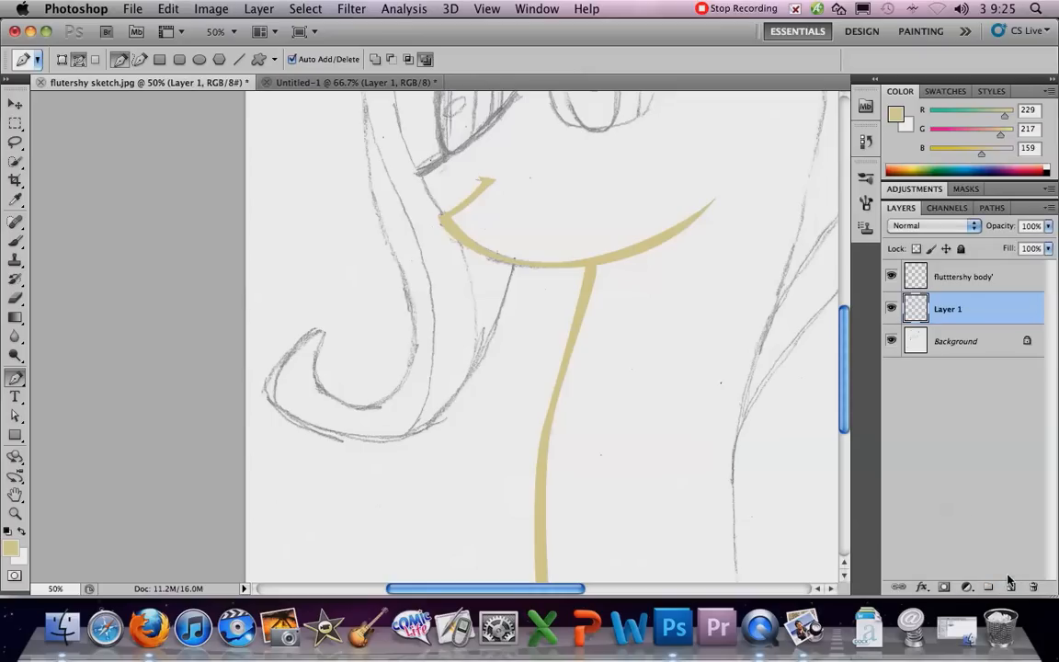
double_click(947, 309)
type("f hair")
key("Return")
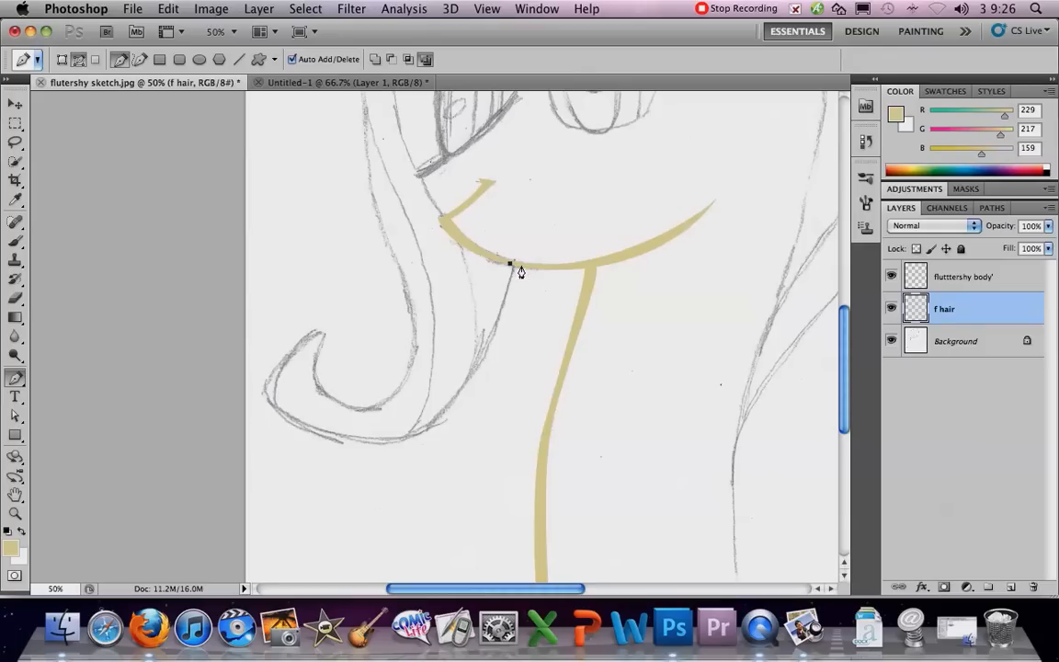
Step: Draw a closed path from the jaw to the mane curl's outer tip and curve both edges along the sketched lower hair line
left_click(259, 401)
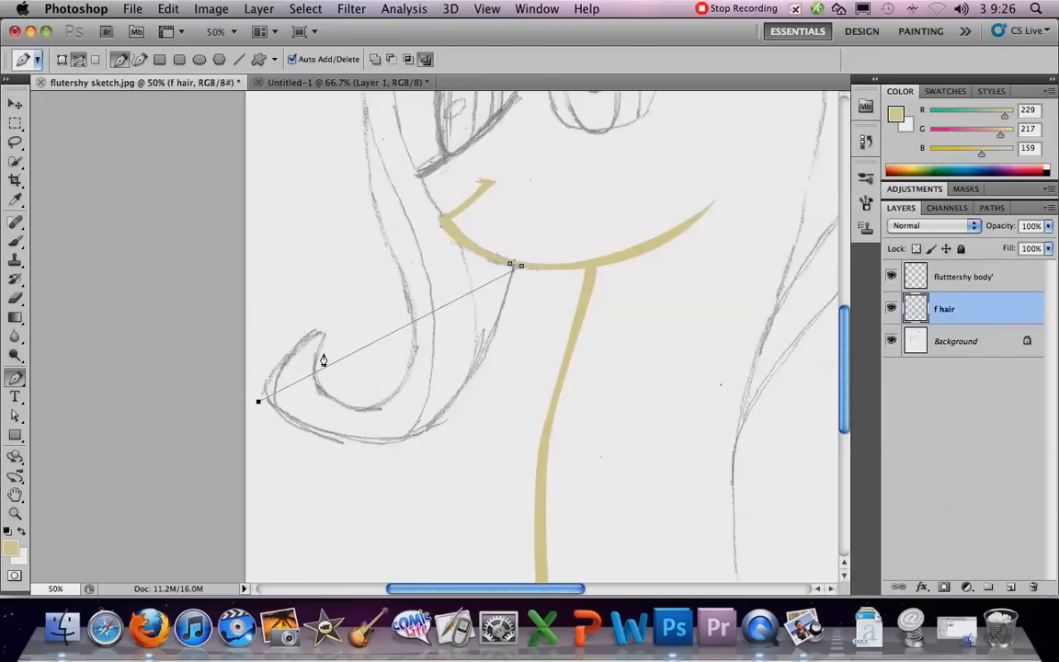
left_click(275, 386)
left_click(508, 266)
left_click_drag(24, 388, 74, 438)
left_click_drag(259, 402, 463, 553)
left_click_drag(276, 385, 452, 542)
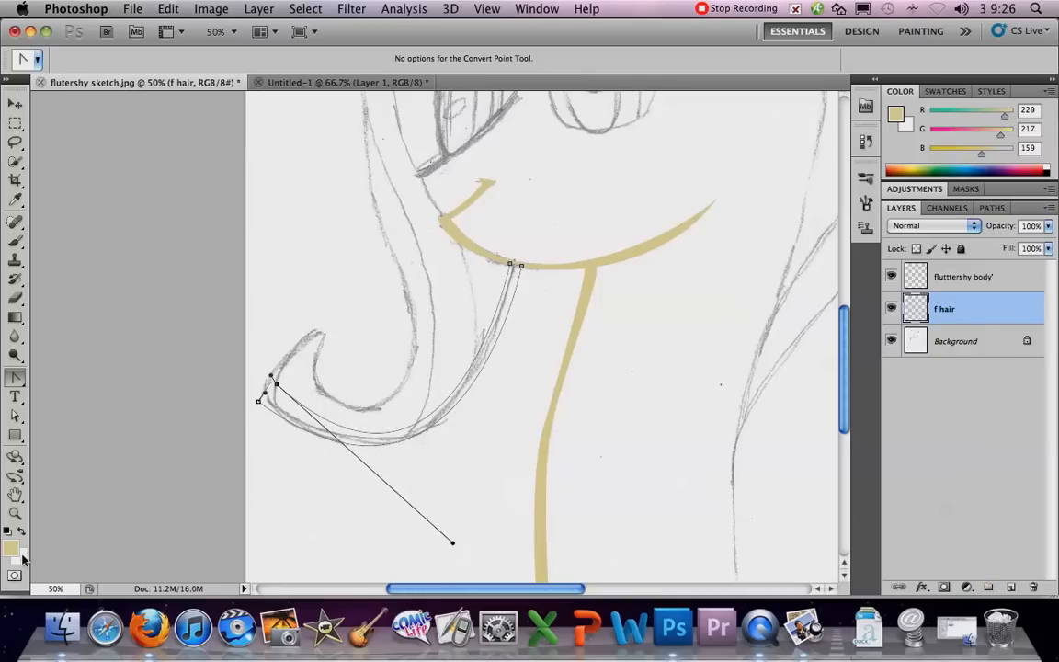
Step: Sample the pinkish mane outline color (231, 197, 187) from the Untitled-1 reference as the foreground color and return to the sketch
left_click(344, 82)
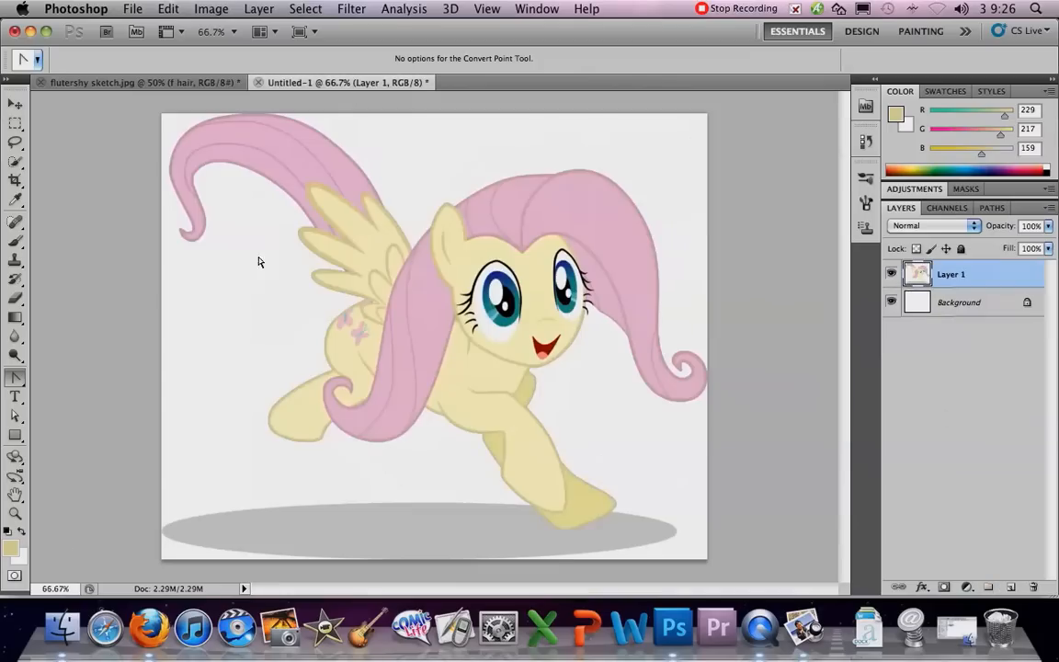
left_click(11, 547)
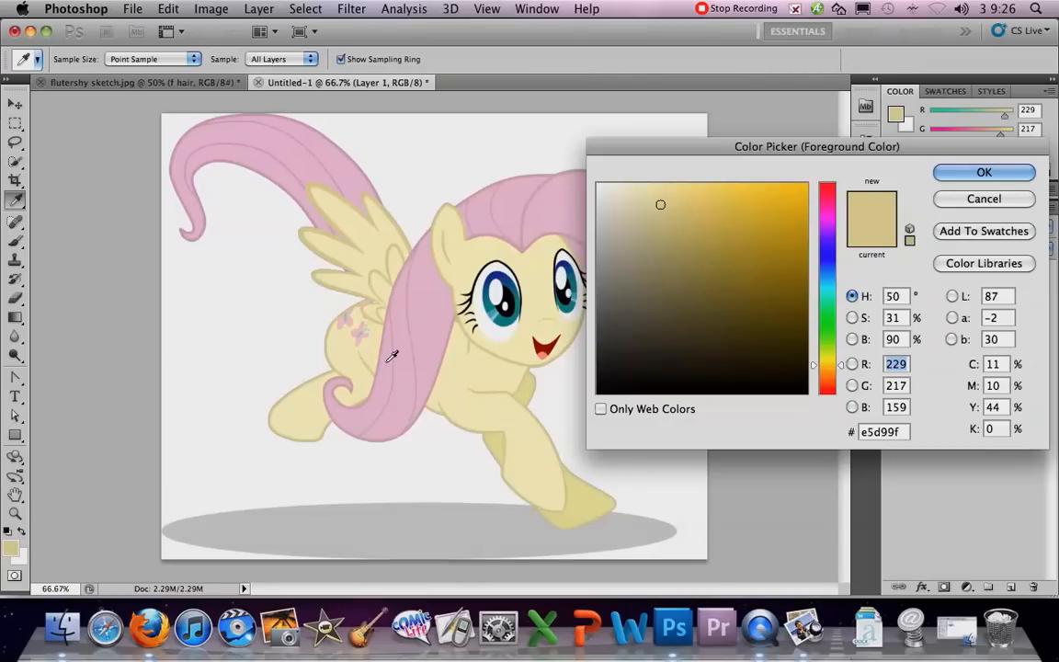
left_click(390, 316)
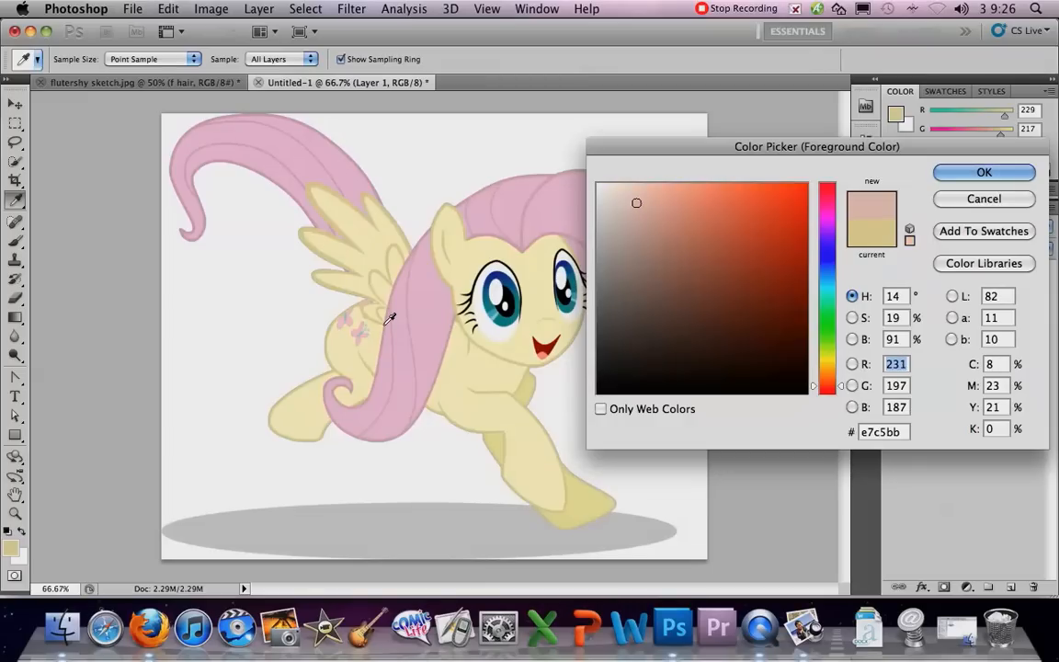
left_click(964, 182)
left_click(137, 81)
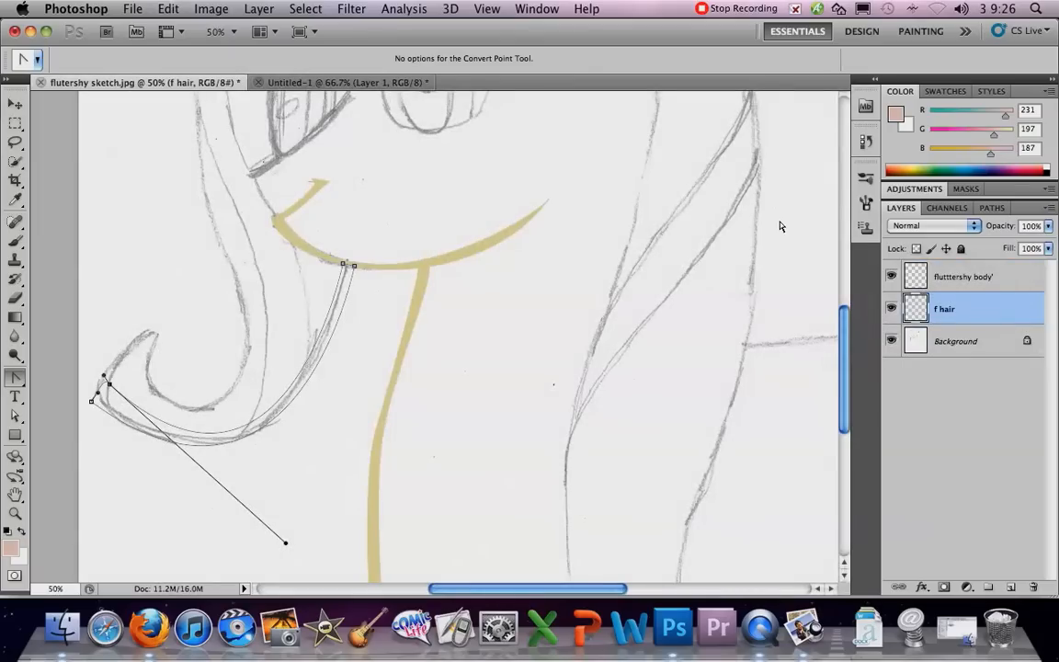
Step: Fill the hair work path with the pink foreground color on the f hair layer and deselect the path
left_click(965, 190)
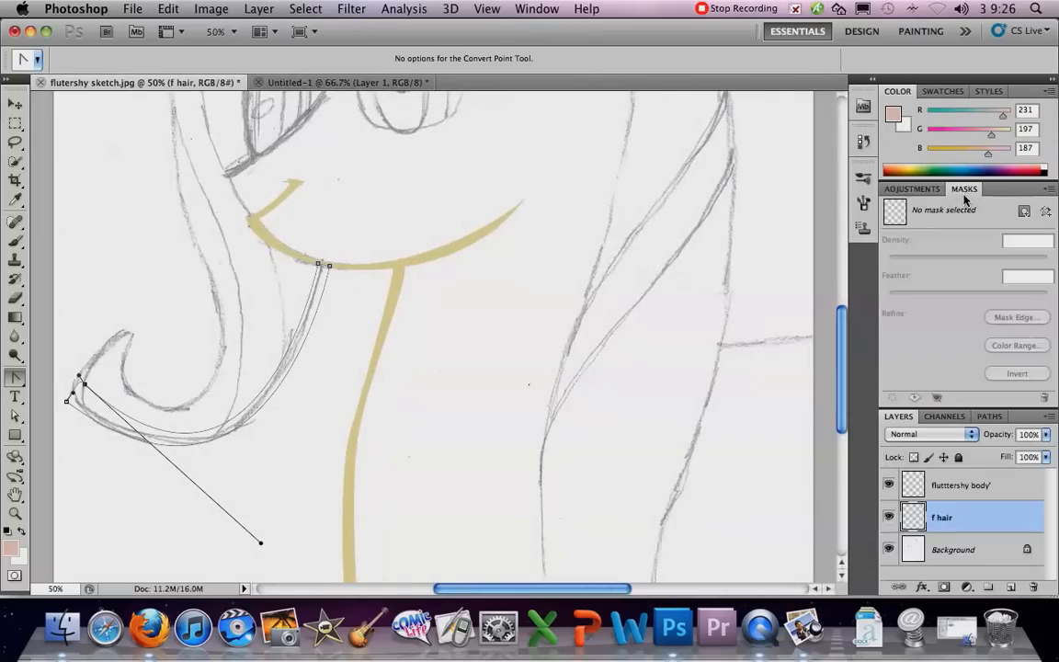
left_click(917, 191)
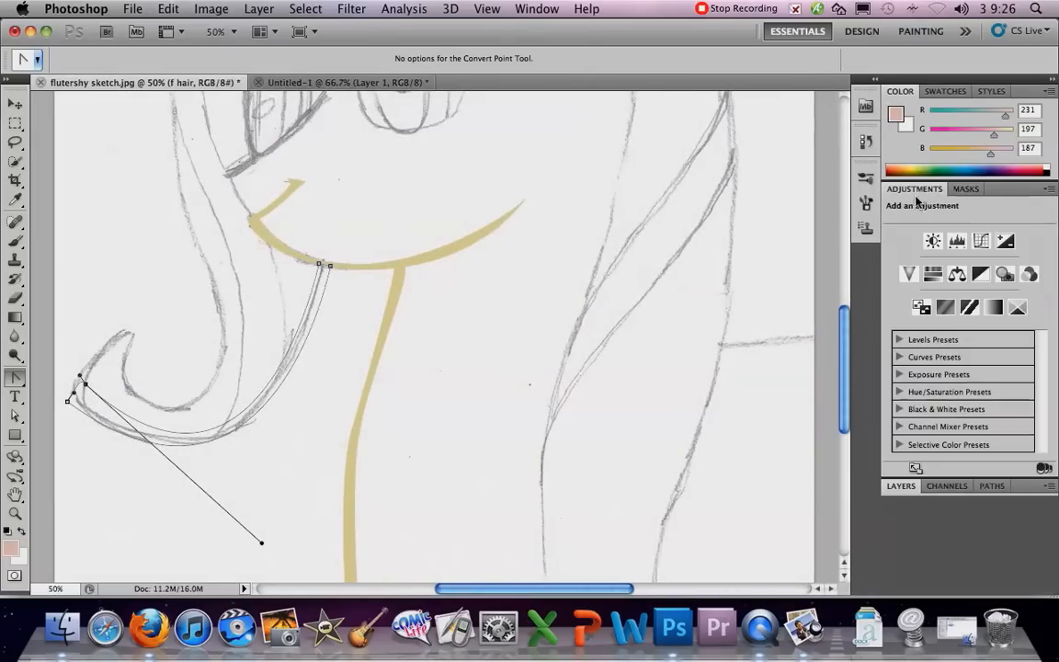
left_click(900, 485)
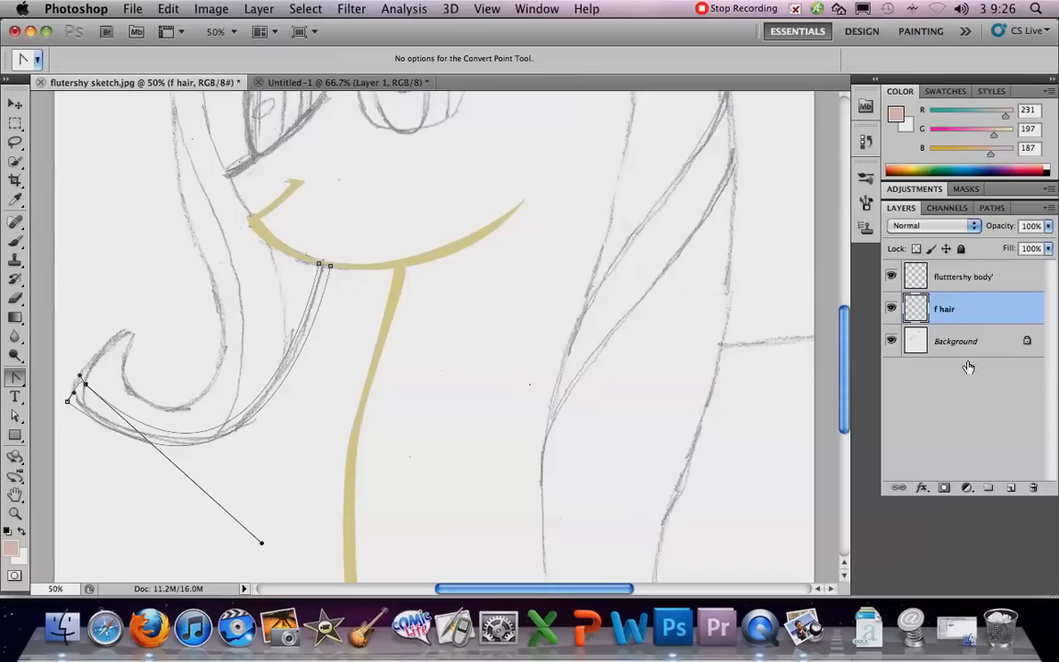
left_click(991, 208)
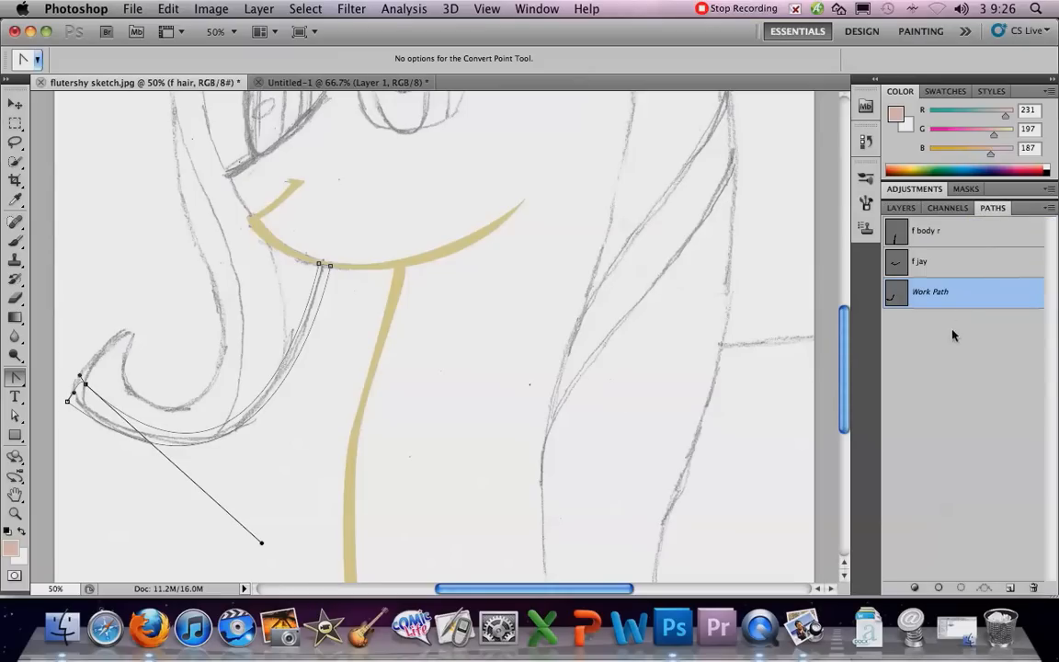
left_click(917, 587)
left_click(919, 489)
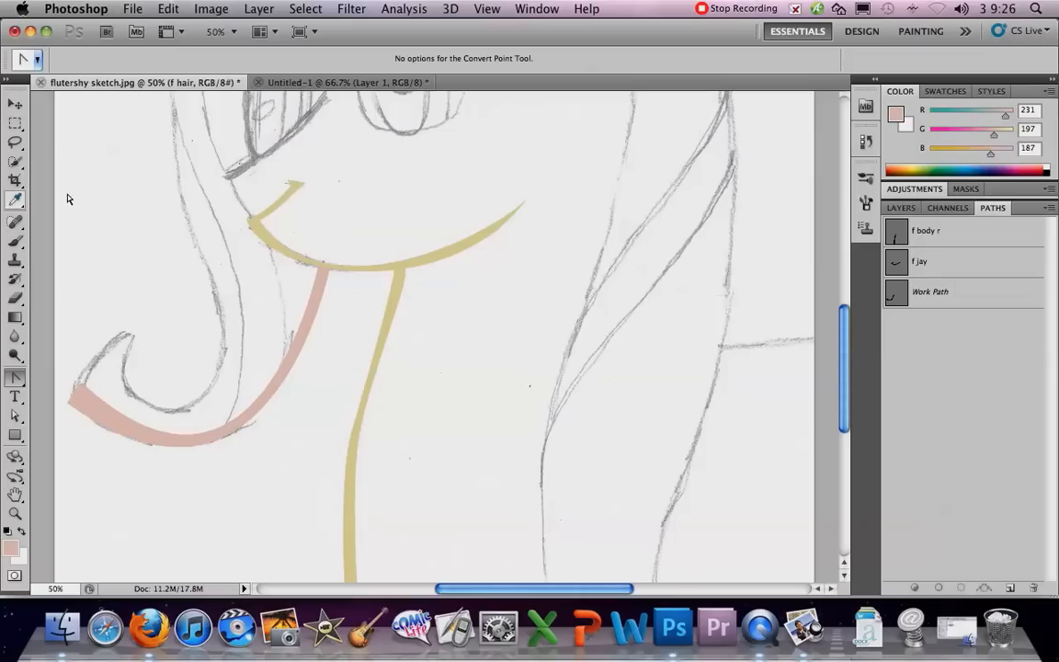
left_click_drag(163, 195, 293, 260)
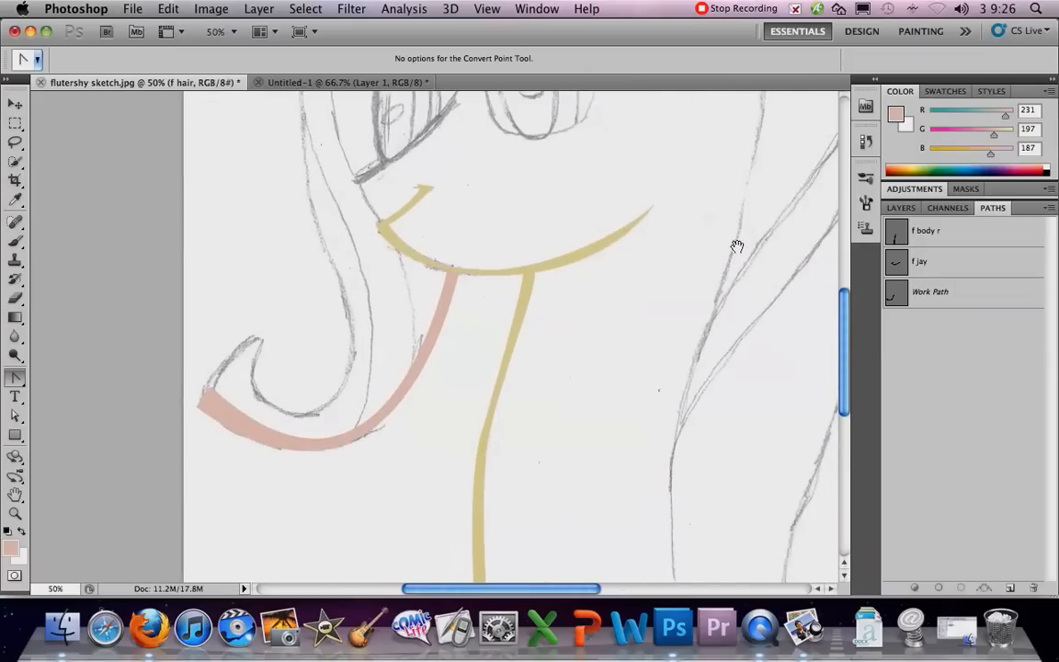
left_click(902, 208)
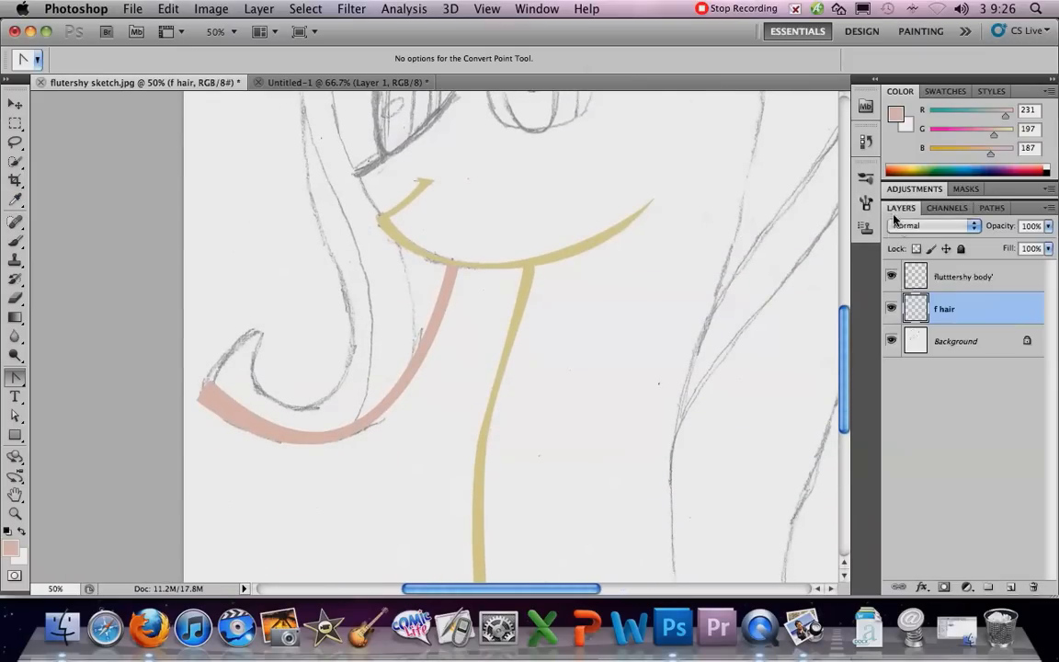
Step: Try the f hair layer above the flutttershy body' layer and inspect where the hair line meets the jaw line
left_click_drag(986, 307, 993, 275)
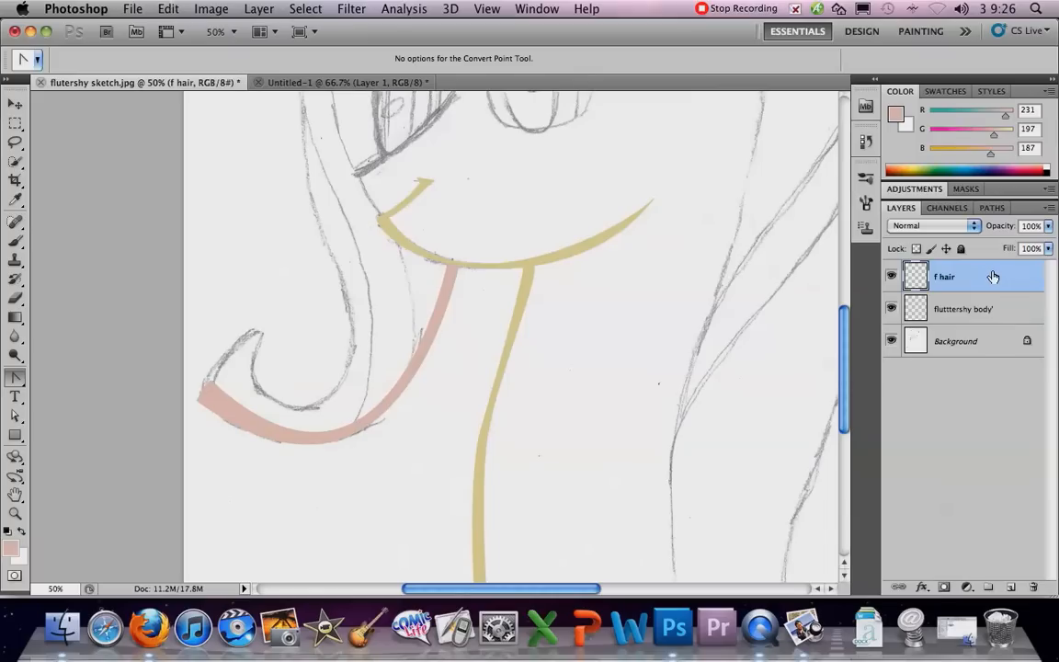
left_click(15, 513)
left_click(456, 307)
left_click(456, 307)
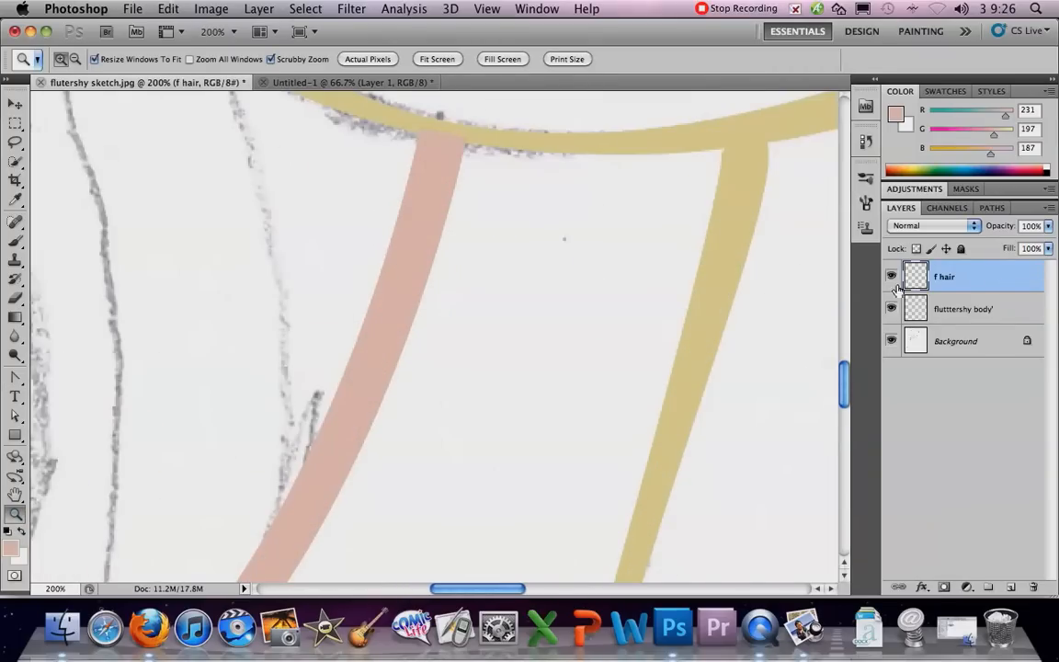
Step: Move the f hair layer back beneath the flutttershy body' layer
left_click_drag(984, 282, 980, 329)
left_click_drag(986, 283, 981, 314)
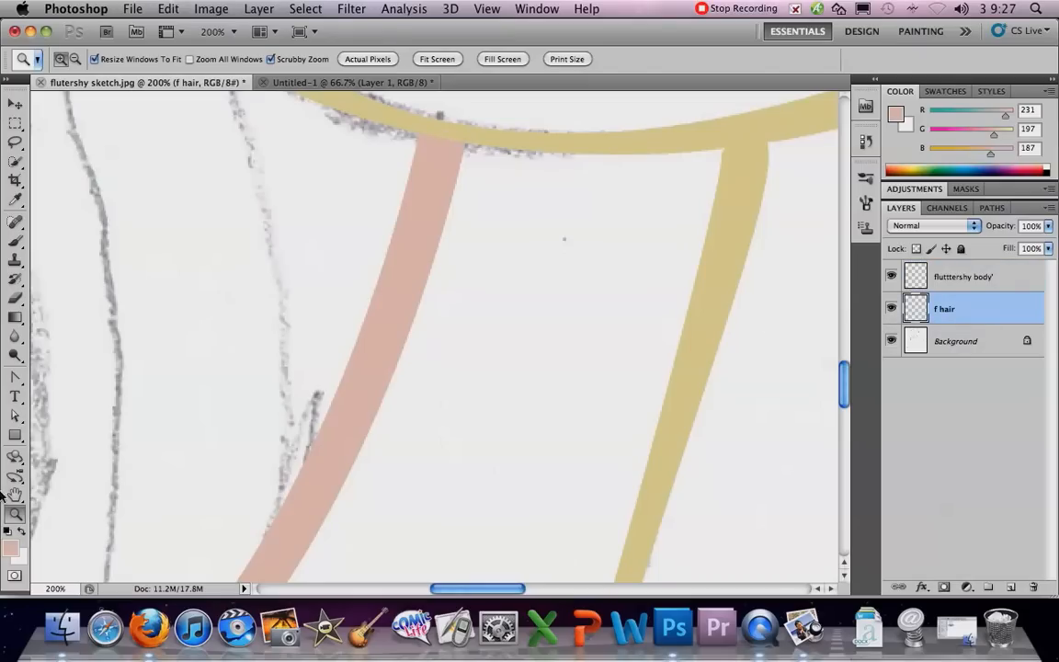
left_click(280, 381, "alt")
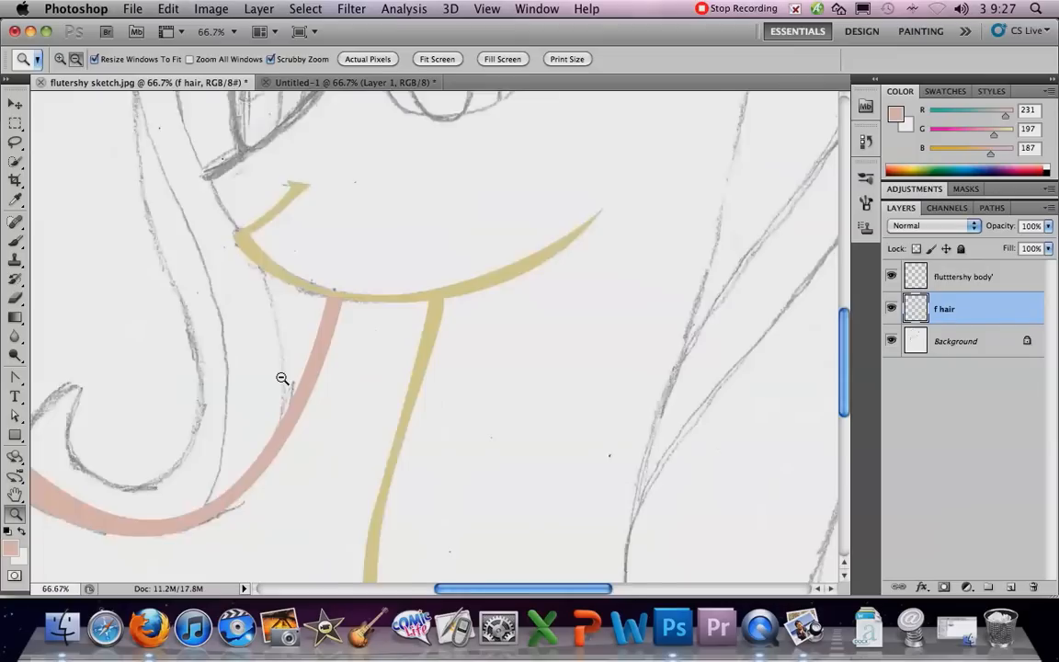
Step: Hide the Background sketch layer and add a new empty layer directly above it
left_click(891, 342)
mouse_move(454, 354)
left_mouse_down()
mouse_move(597, 295)
mouse_move(539, 301)
mouse_move(558, 350)
left_mouse_up()
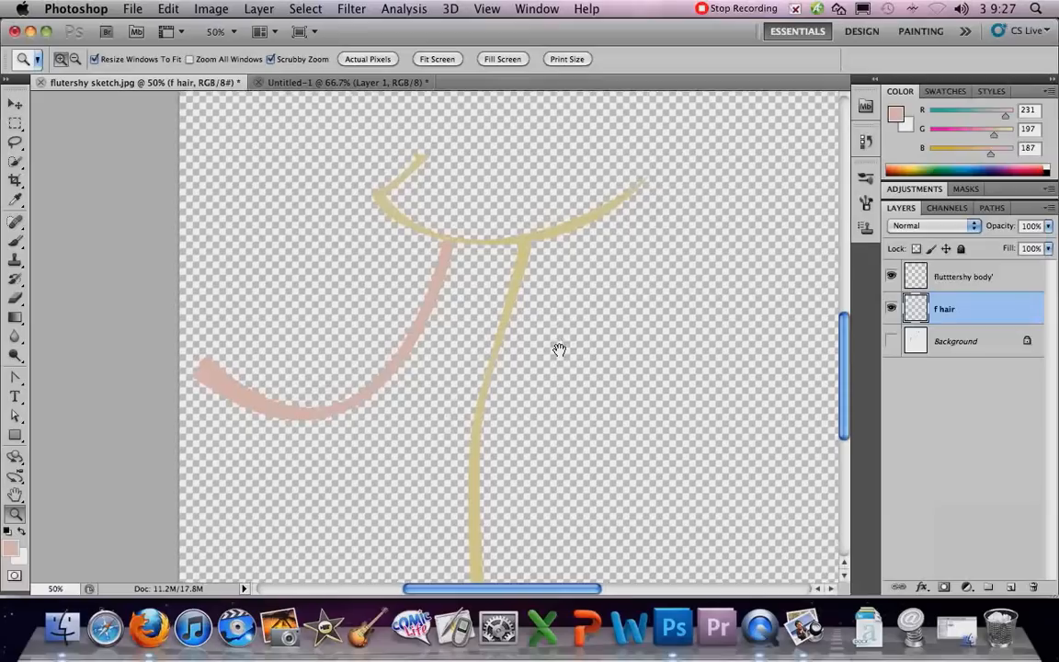
left_click(905, 342)
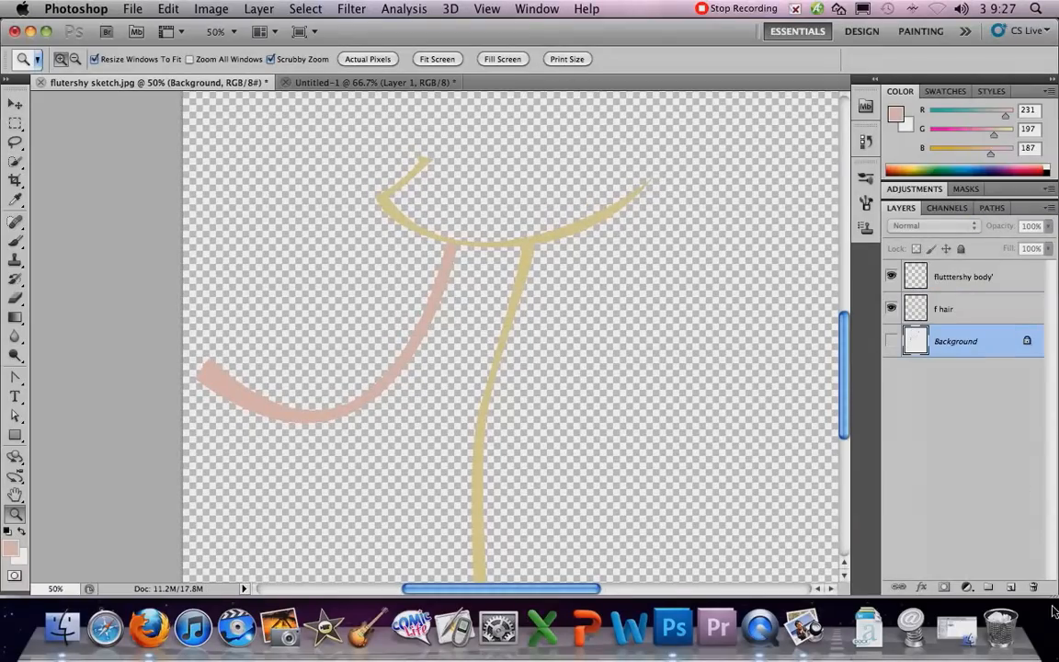
left_click(1010, 586)
Step: Fill the new layer beneath f hair with solid black as a backdrop for checking the traced lines
left_click(168, 9)
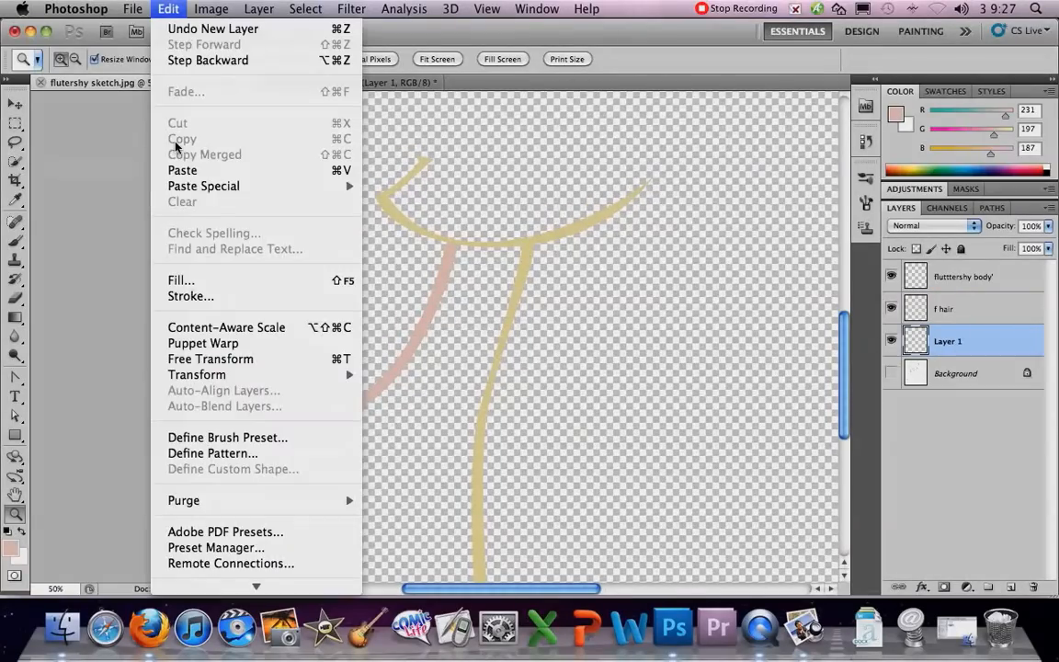
left_click(165, 268)
left_click(662, 215)
key("z")
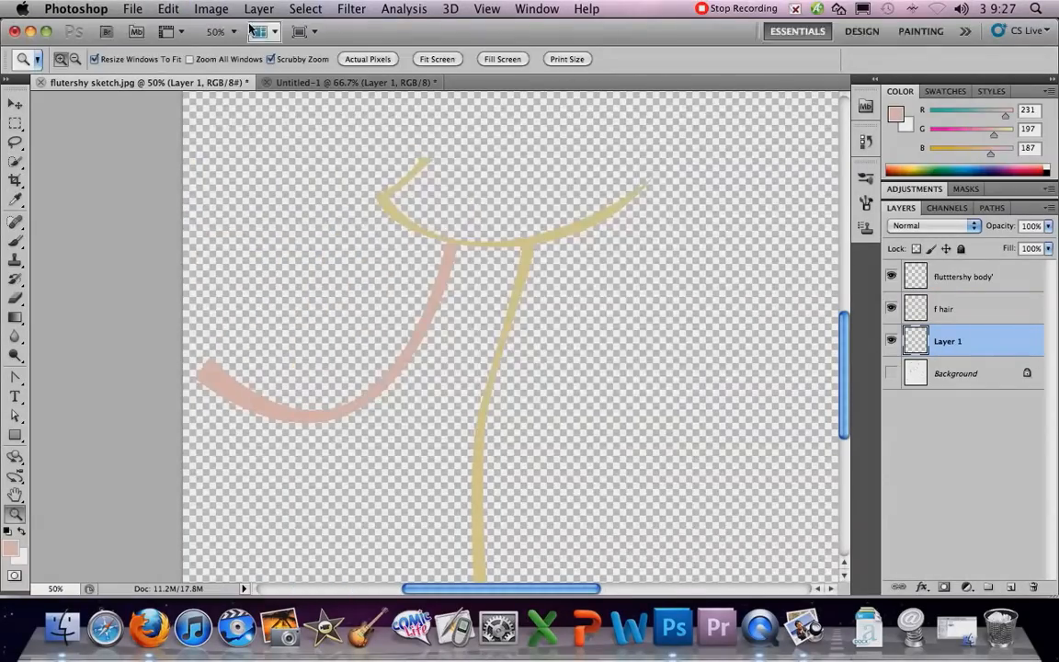
left_click(170, 11)
left_click(248, 280)
left_click(471, 232)
left_click(473, 343)
key("Escape")
left_click_drag(581, 189, 645, 161)
left_click_drag(623, 238, 580, 218)
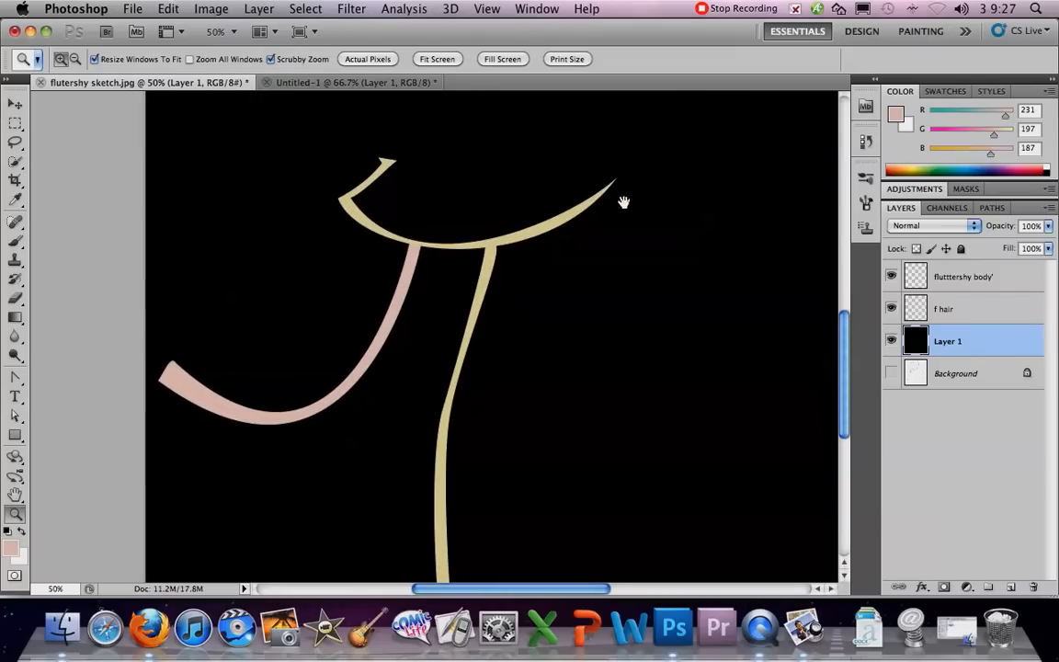